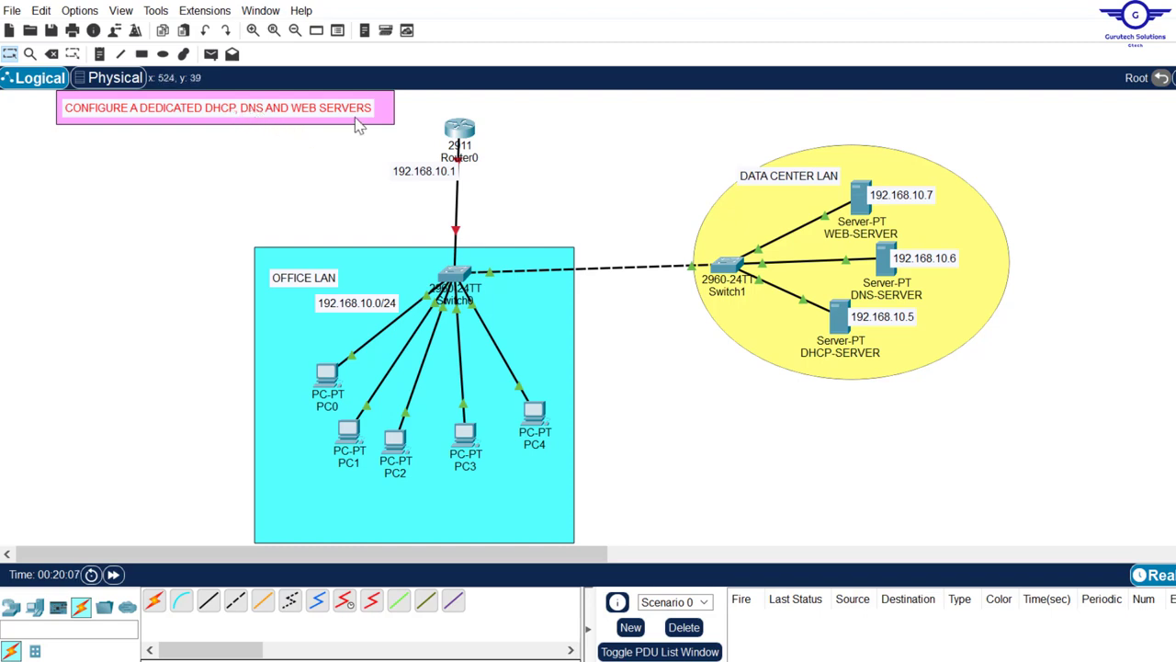
pyautogui.click(161, 154)
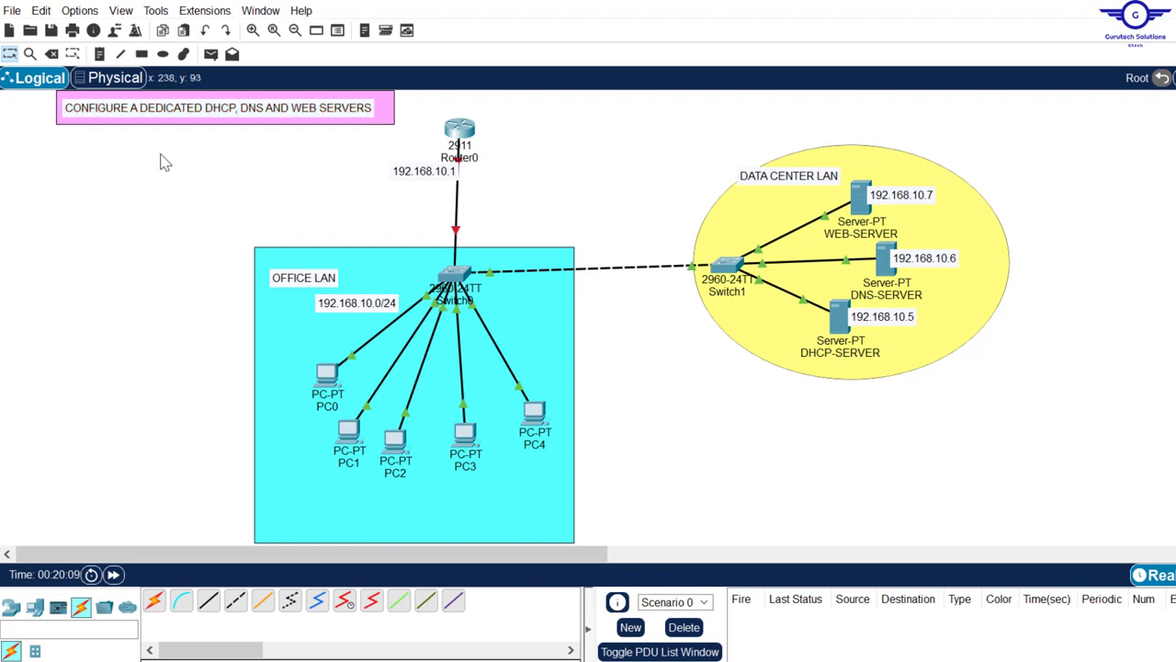
pyautogui.moveTo(161, 163); pyautogui.dragTo(853, 425)
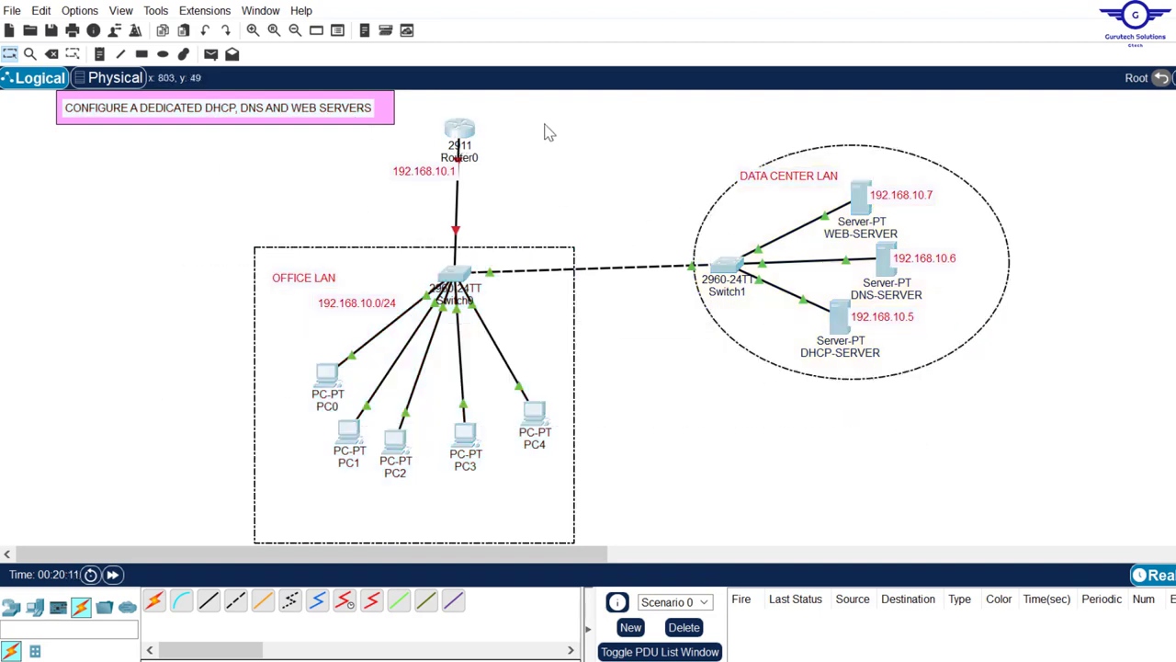
pyautogui.click(623, 188)
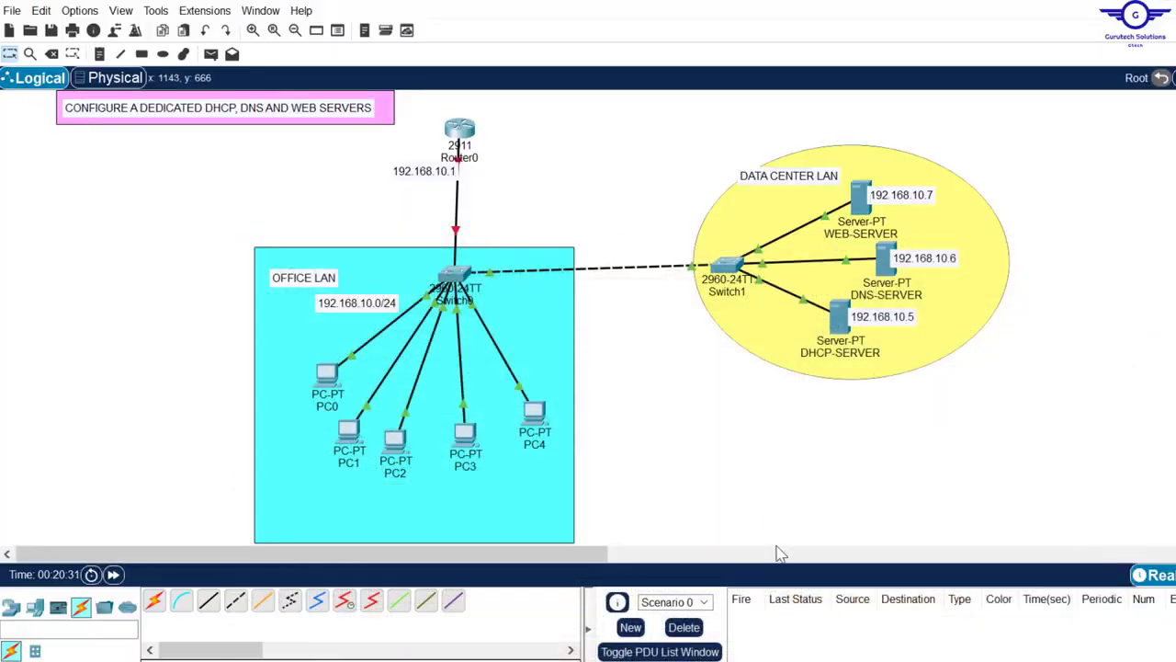
# Switch to config-guide.txt in Notepad, review the configuration steps with the topology item highlighted, and return to the Packet Tracer topology.
pyautogui.moveTo(734, 660)
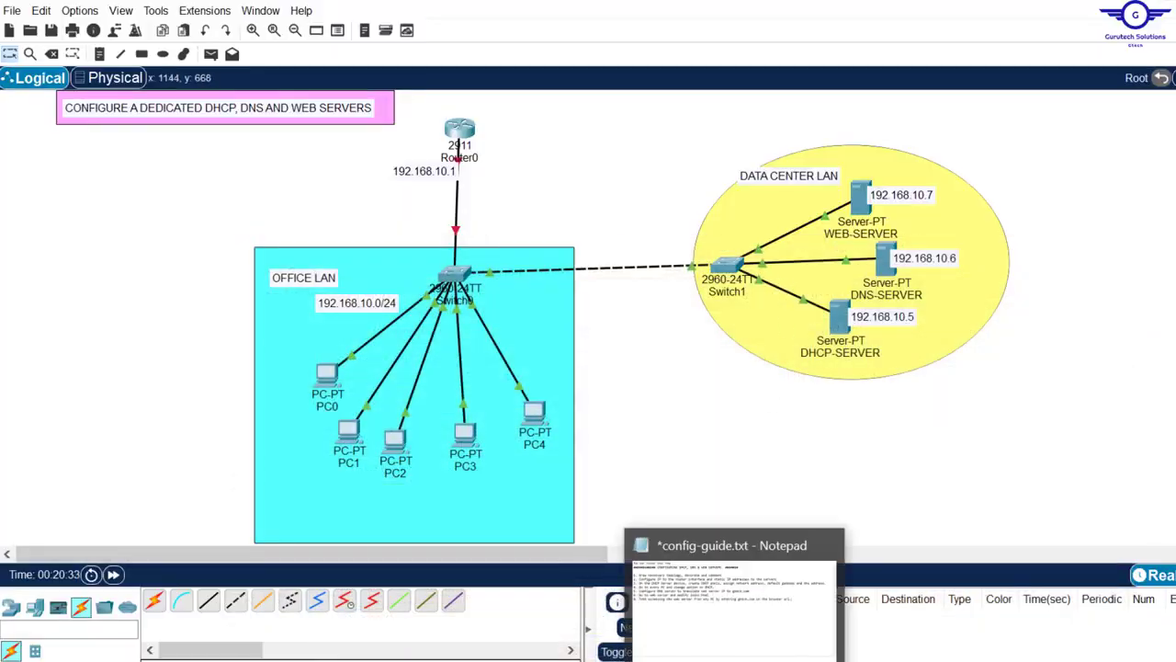
pyautogui.click(734, 660)
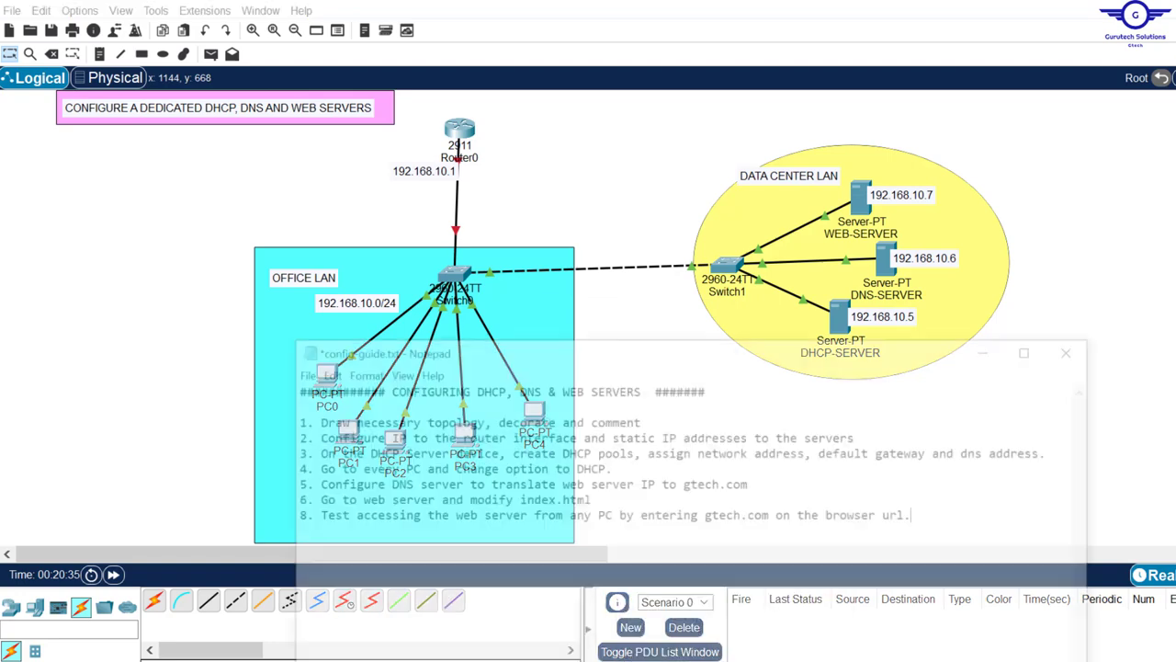
pyautogui.moveTo(668, 306); pyautogui.dragTo(656, 330)
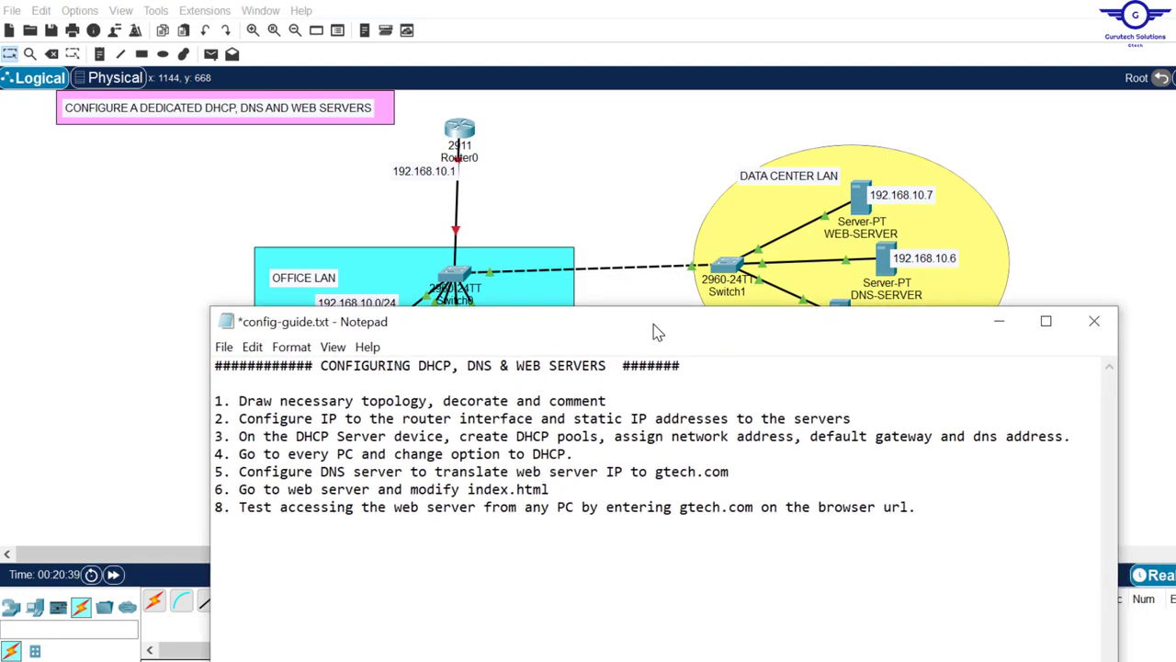
pyautogui.moveTo(608, 401); pyautogui.dragTo(240, 408)
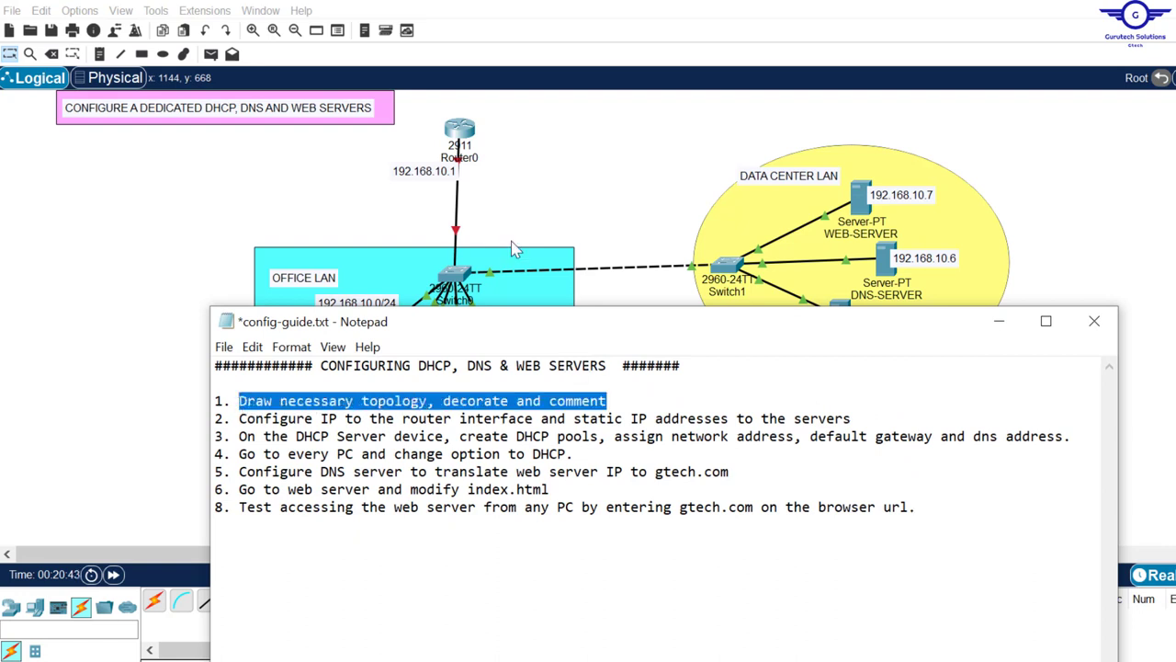
pyautogui.click(548, 184)
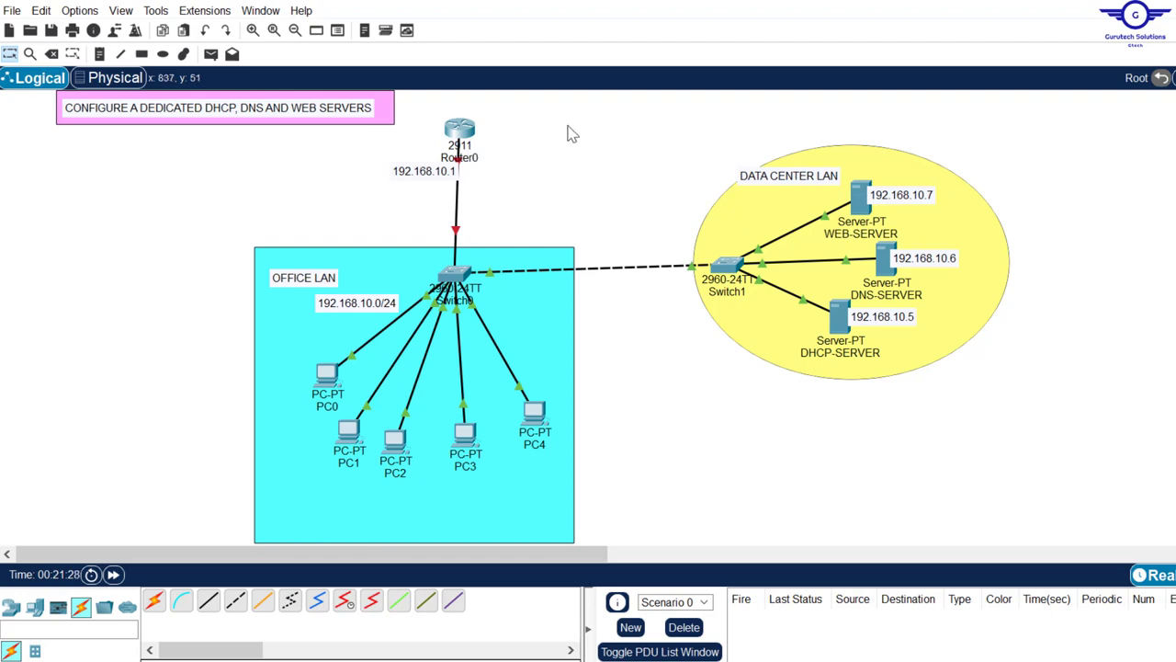
# Move the 192.168.10.0/24 network label slightly so it sits just below the OFFICE LAN label.
pyautogui.moveTo(192, 219); pyautogui.dragTo(1023, 491)
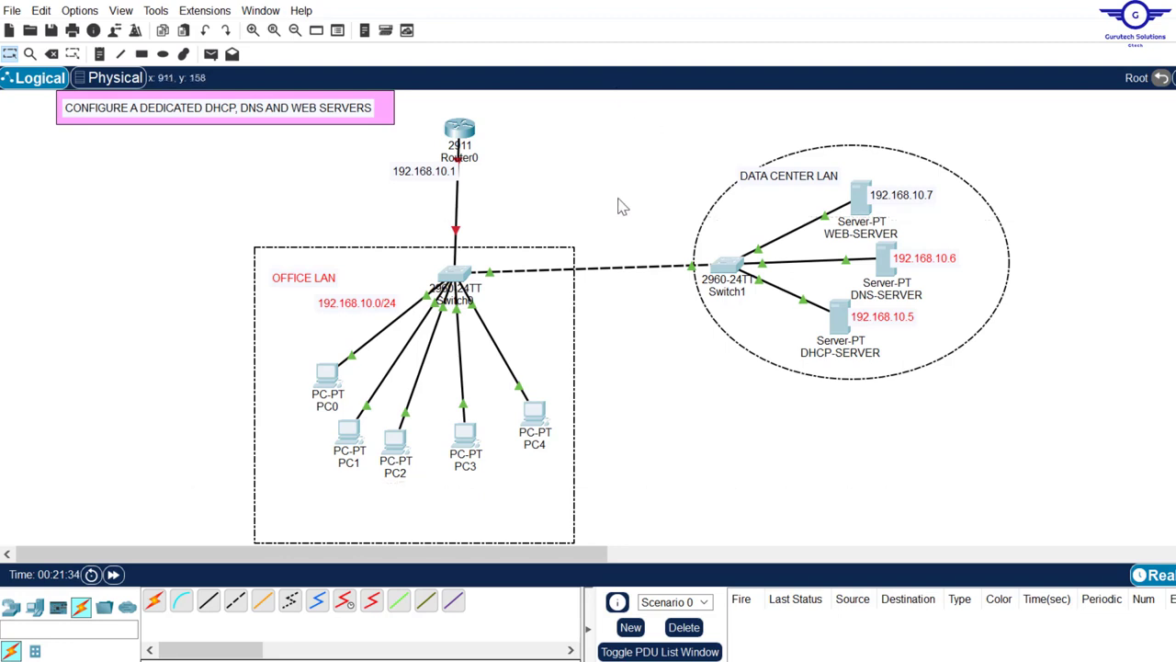
pyautogui.click(593, 220)
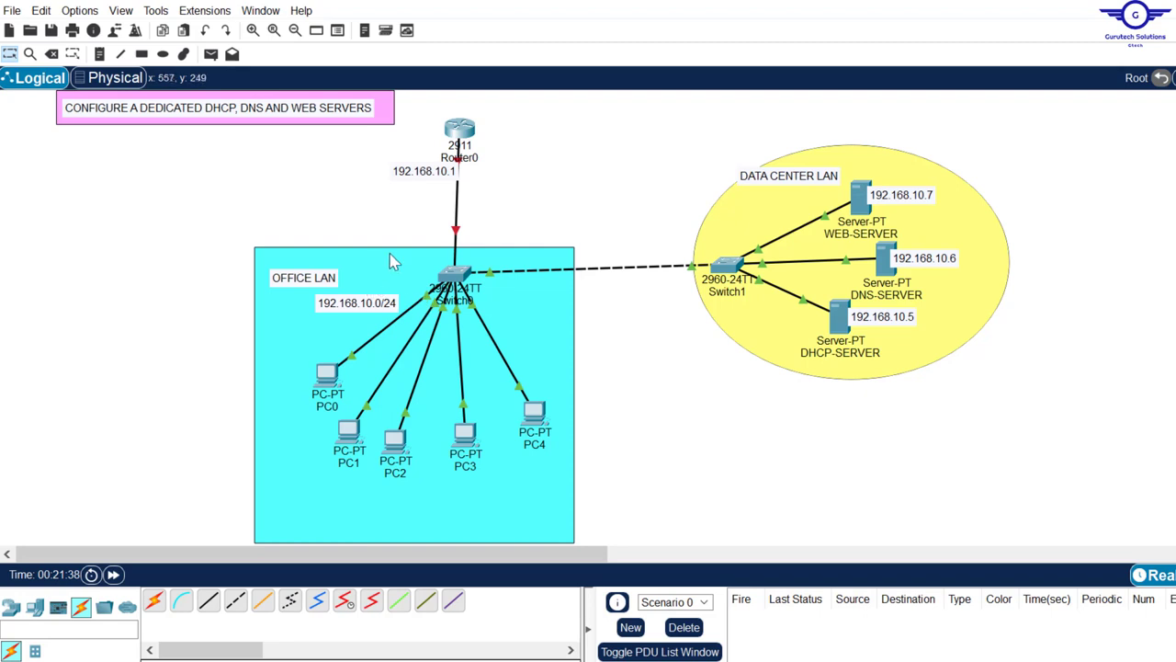
pyautogui.moveTo(375, 317)
pyautogui.mouseDown()
pyautogui.moveTo(396, 306)
pyautogui.moveTo(353, 323)
pyautogui.mouseUp()
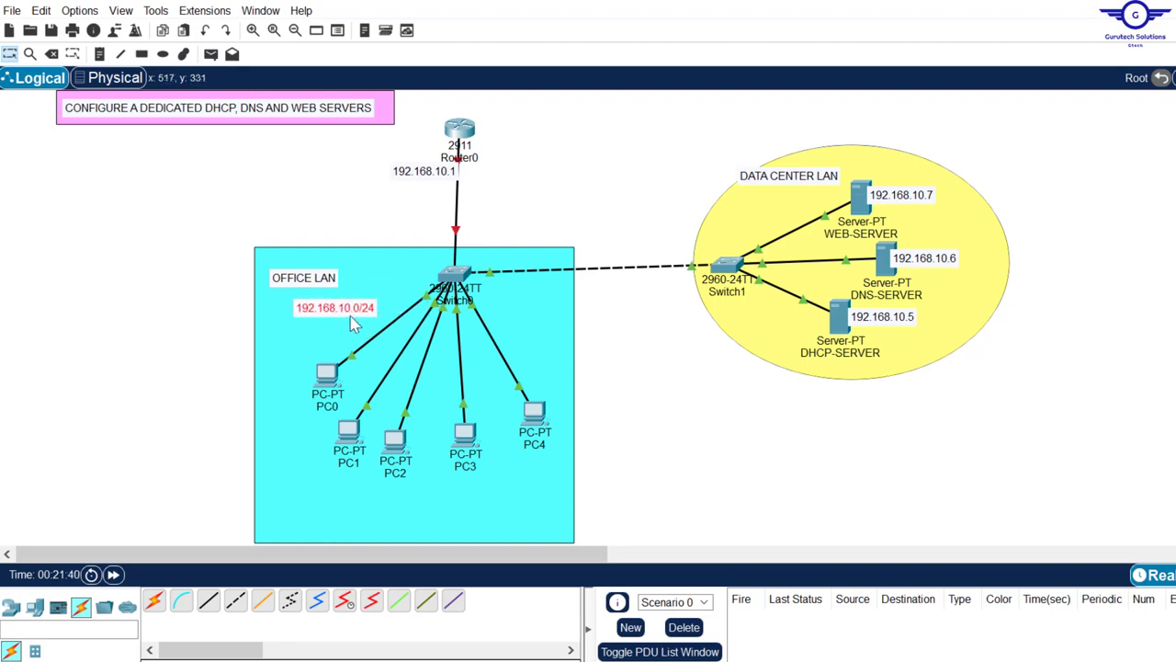
pyautogui.click(628, 189)
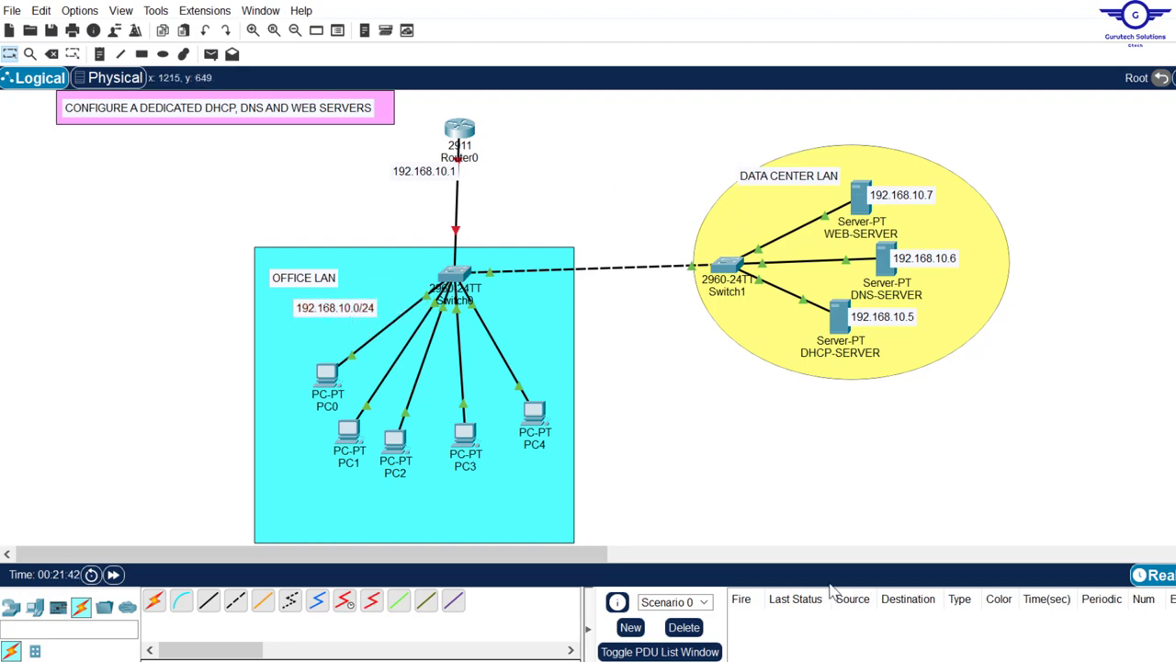
# Check the Notepad guide and shift the router's 192.168.10.1 label slightly away from the link to Switch0.
pyautogui.hotkey('alt', 'Tab')
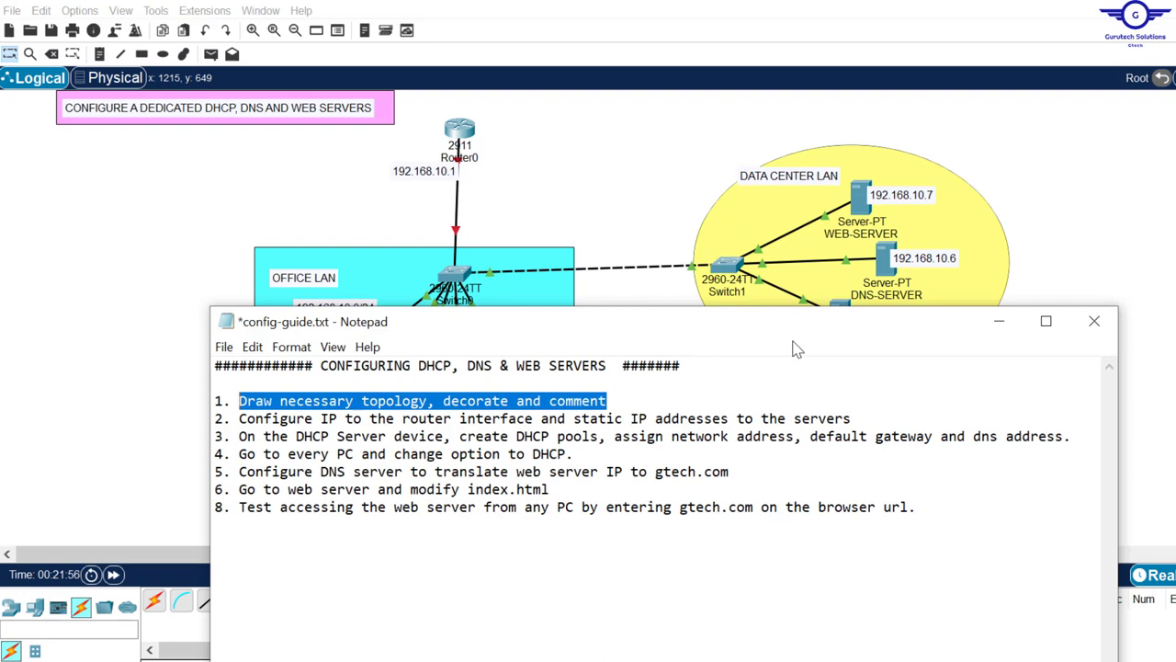
pyautogui.click(562, 188)
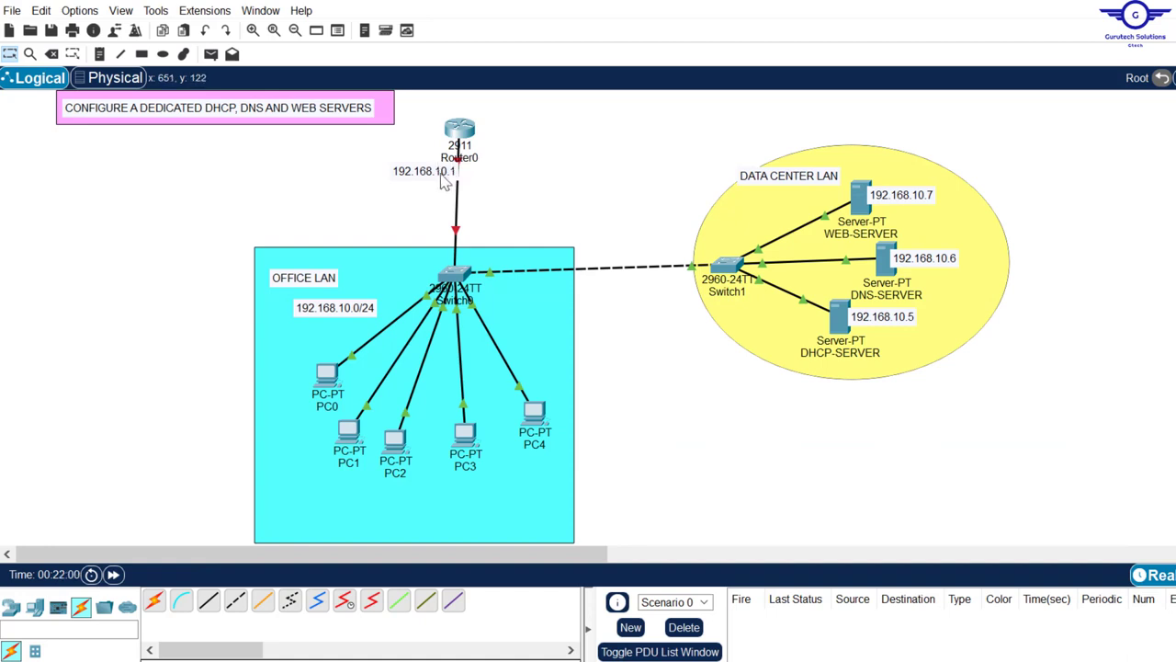
pyautogui.moveTo(444, 182)
pyautogui.mouseDown()
pyautogui.moveTo(425, 189)
pyautogui.moveTo(436, 186)
pyautogui.mouseUp()
pyautogui.click(235, 223)
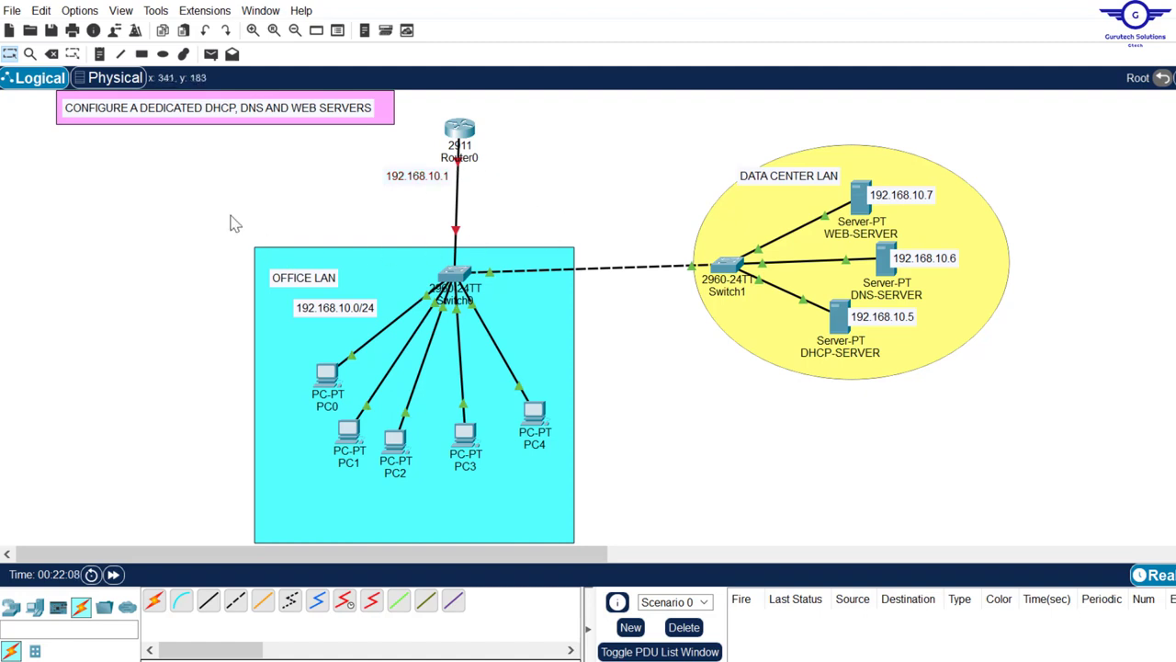
pyautogui.moveTo(234, 223); pyautogui.dragTo(971, 480)
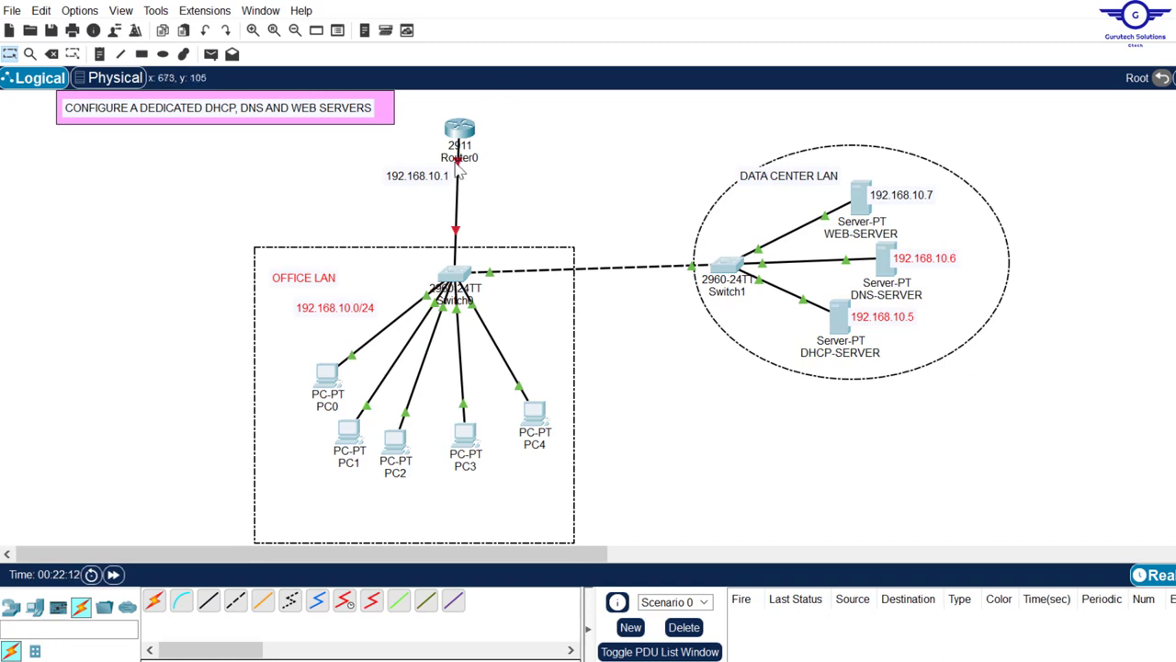
pyautogui.moveTo(464, 169)
pyautogui.click(561, 160)
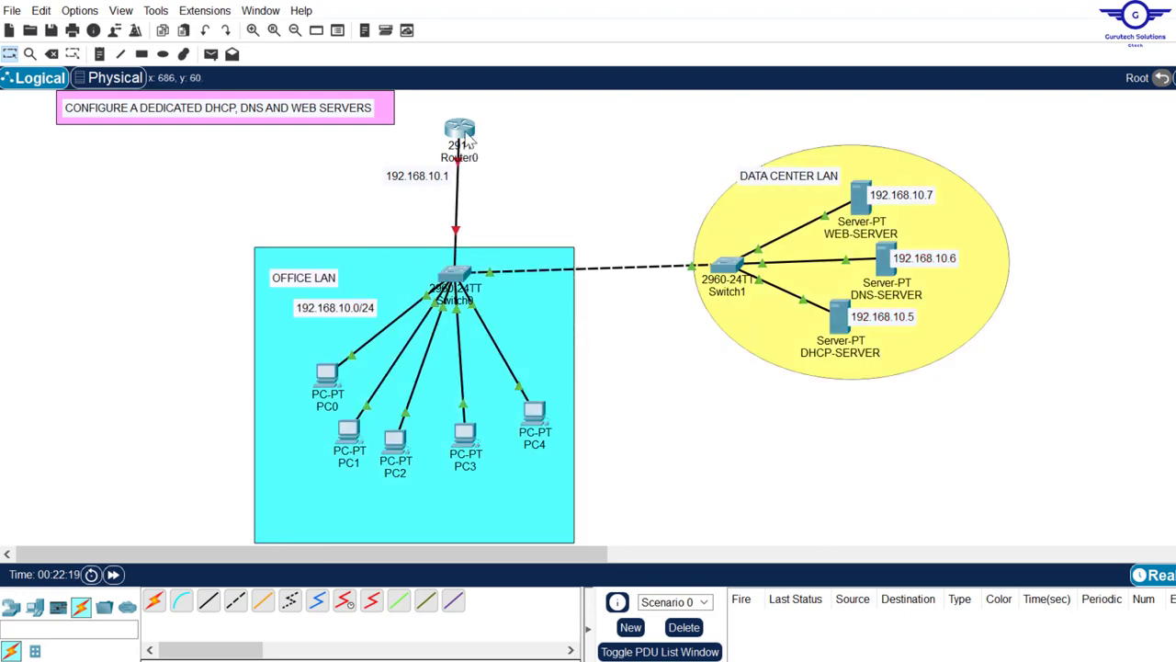
# Open Router0's command-line interface and answer NO to the initial configuration dialog to reach the user prompt.
pyautogui.click(462, 134)
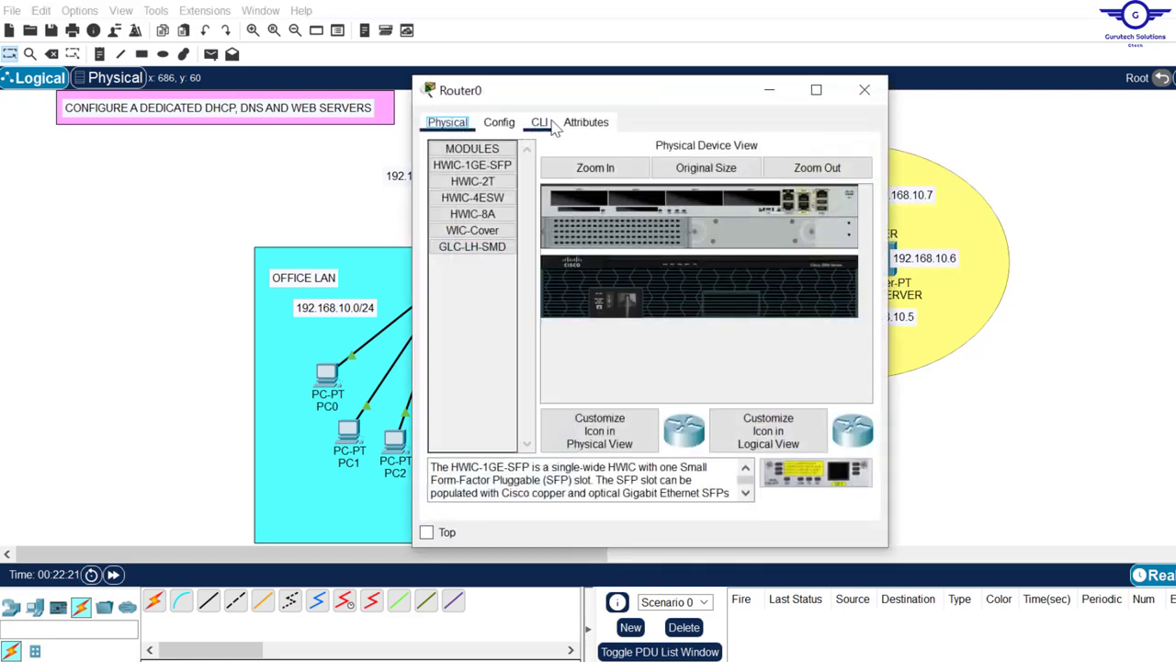
pyautogui.moveTo(593, 103); pyautogui.dragTo(765, 115)
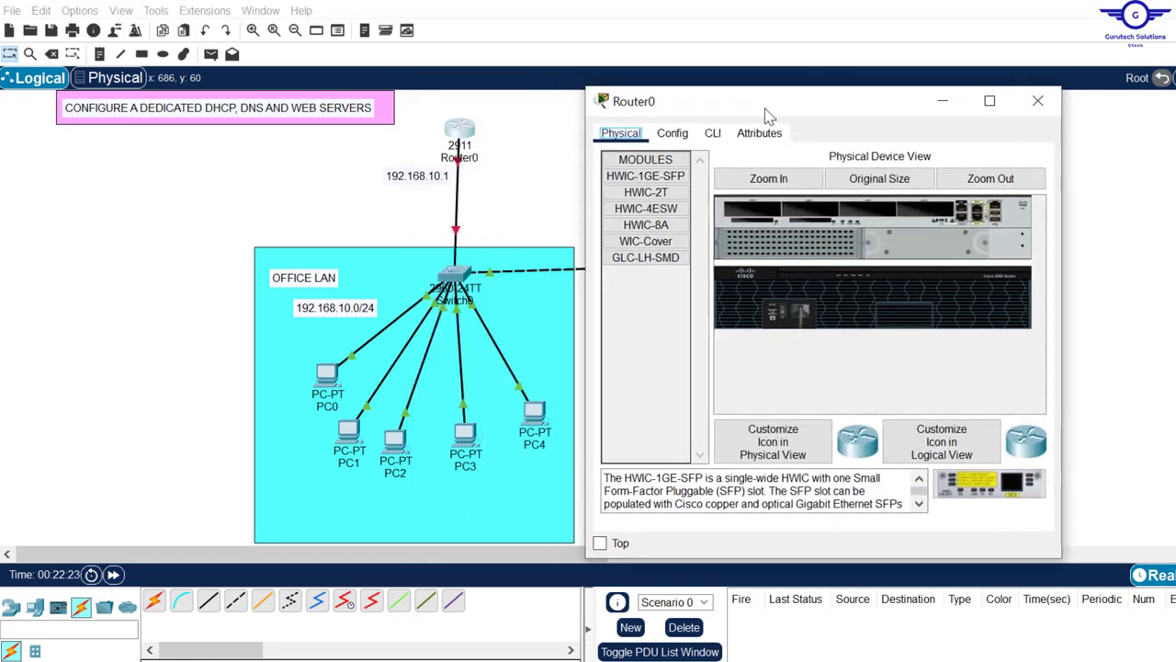
pyautogui.click(712, 133)
pyautogui.press('Return')
pyautogui.press('Return')
pyautogui.write('N')
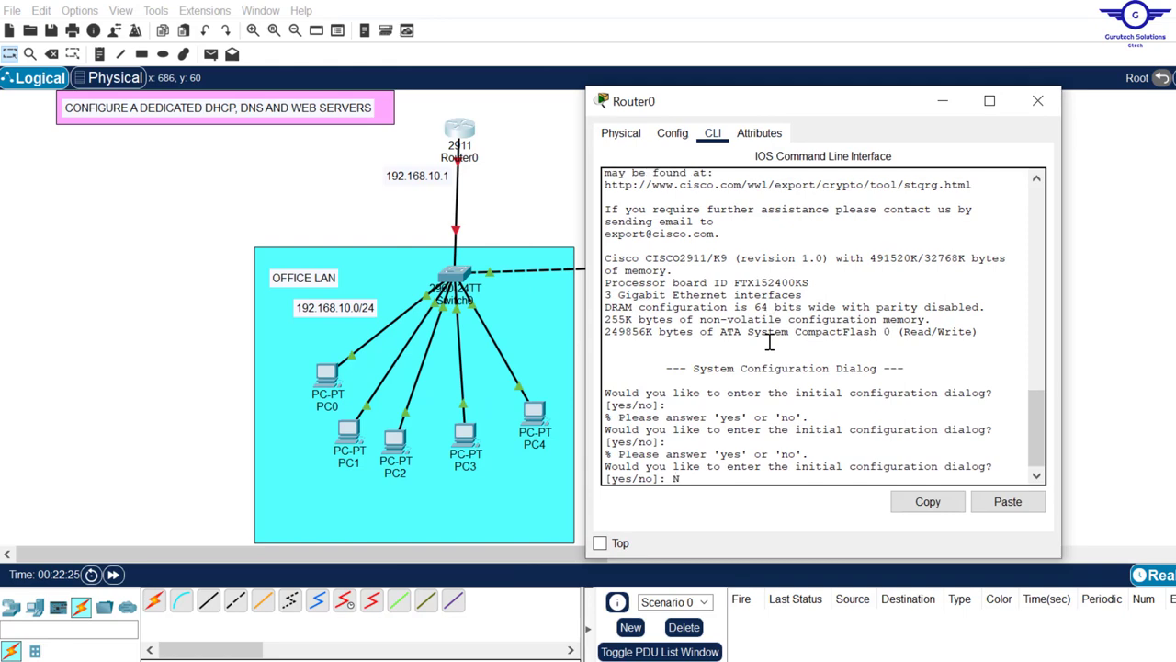
pyautogui.write('O')
pyautogui.press('Return')
pyautogui.press('Return')
pyautogui.press('Return')
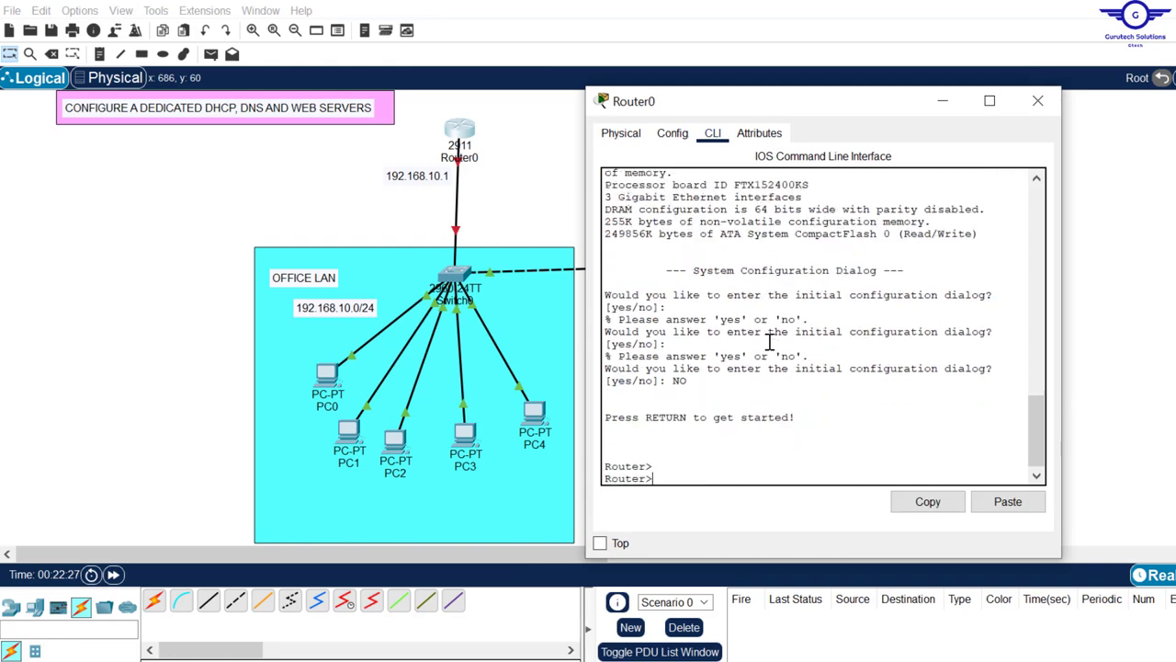
# Enter privileged mode with en and global configuration mode with conf t on Router0.
pyautogui.press('capslock')
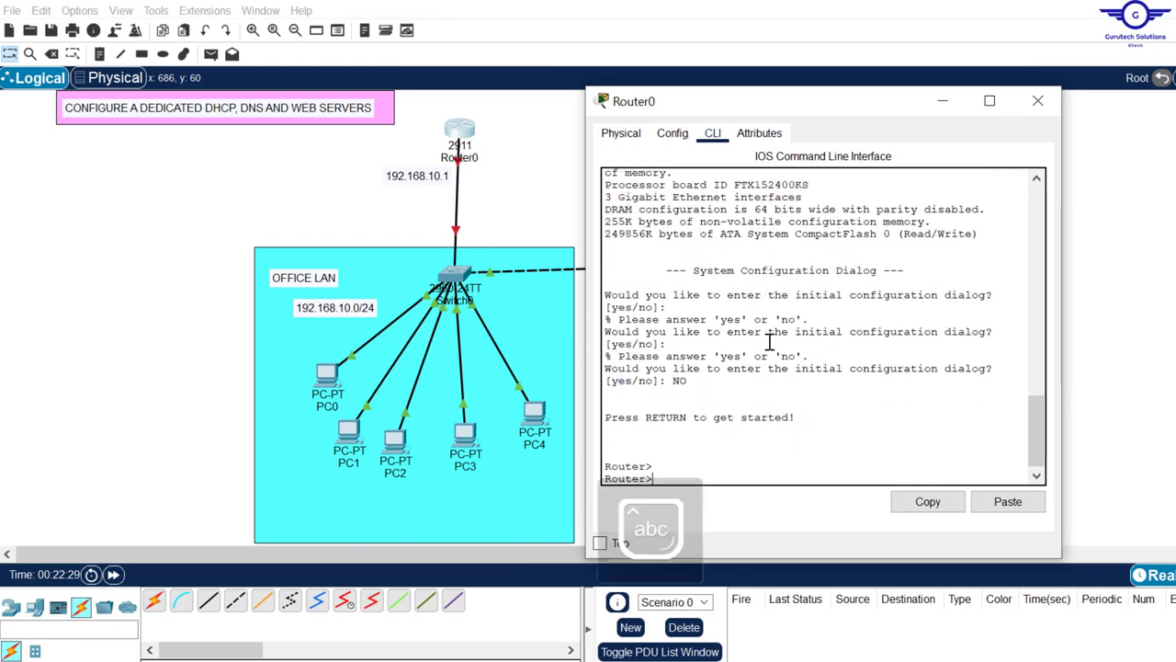
pyautogui.write('en')
pyautogui.press('Return')
pyautogui.press('Return')
pyautogui.press('Return')
pyautogui.write('conf')
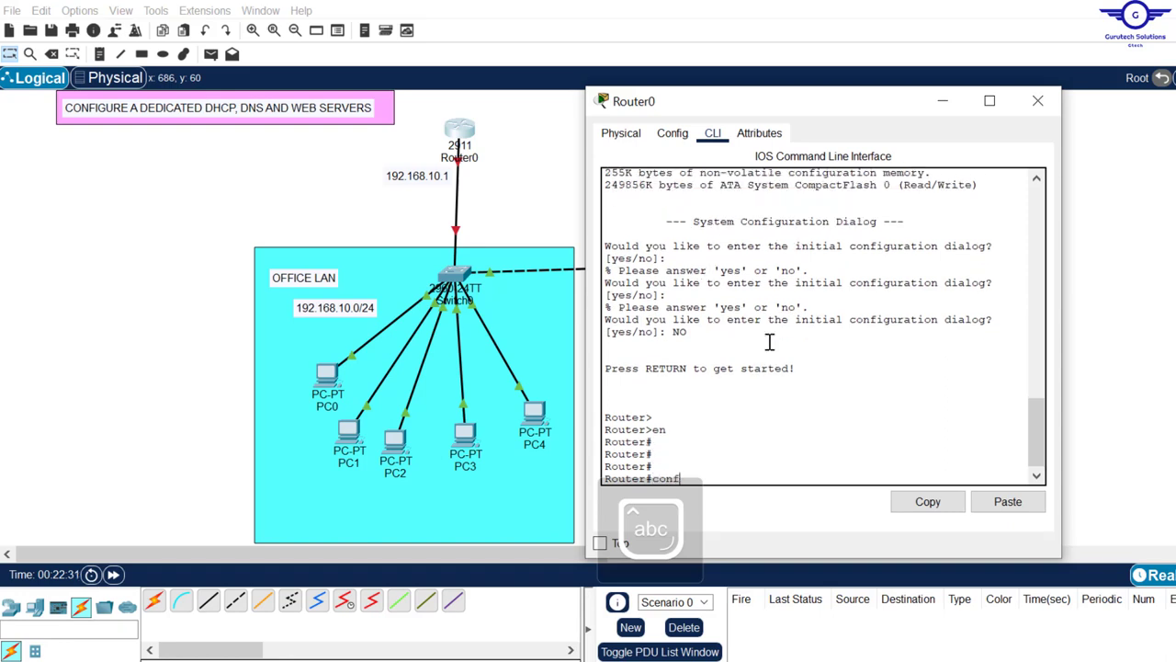
pyautogui.write(' t')
pyautogui.press('Return')
pyautogui.press('Return')
pyautogui.press('Return')
pyautogui.press('Return')
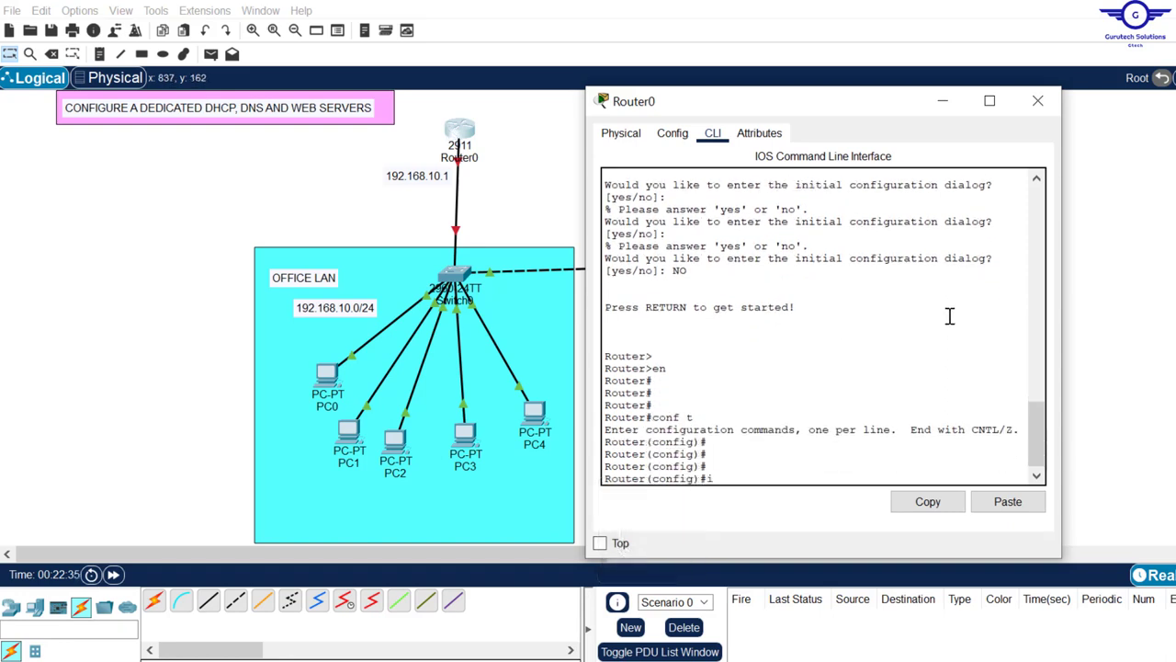
# Select interface gig0/0 on Router0 and enable it with no shut.
pyautogui.write('int gig0')
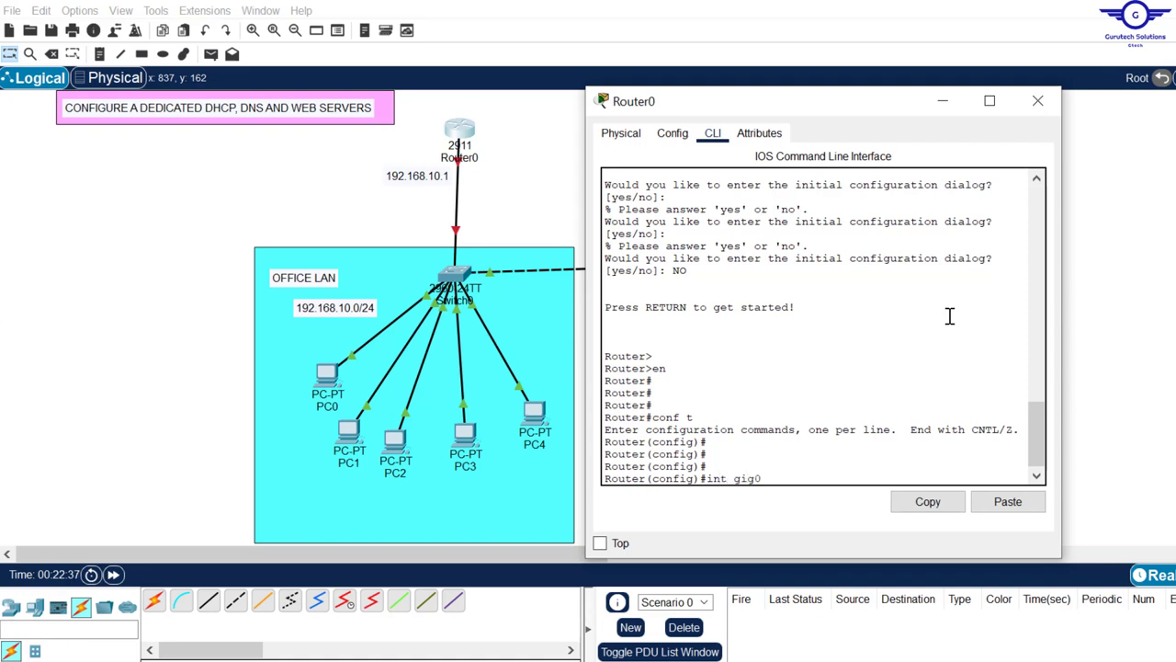
pyautogui.write('/0')
pyautogui.press('Return')
pyautogui.press('Return')
pyautogui.press('Return')
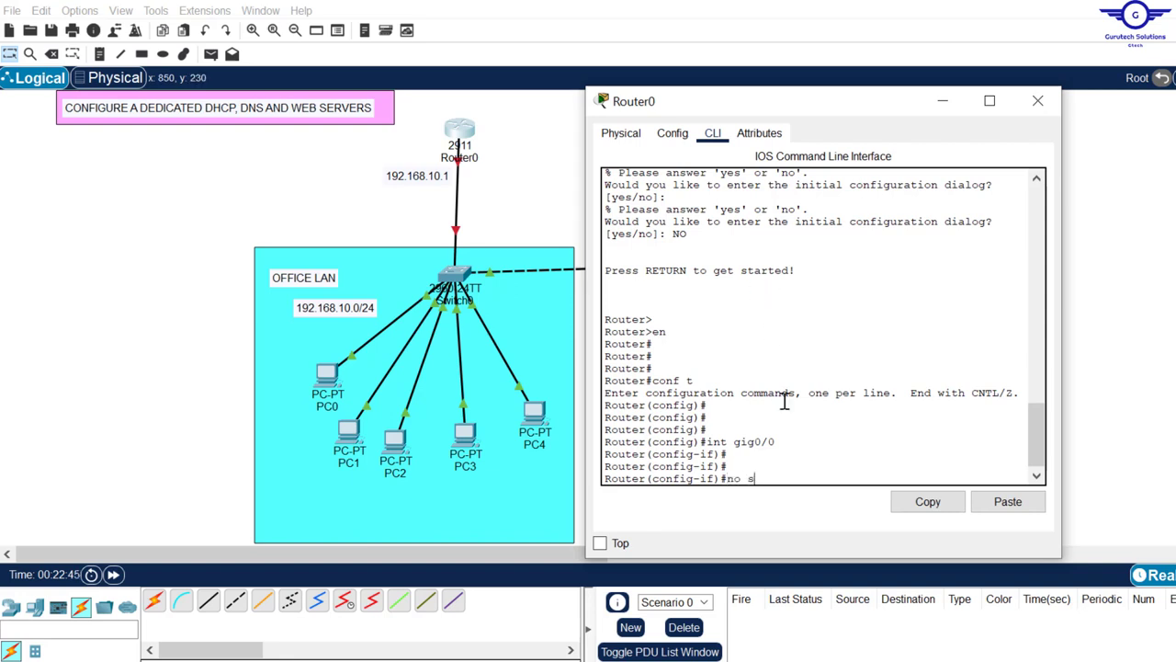
pyautogui.write('no shut')
pyautogui.press('Return')
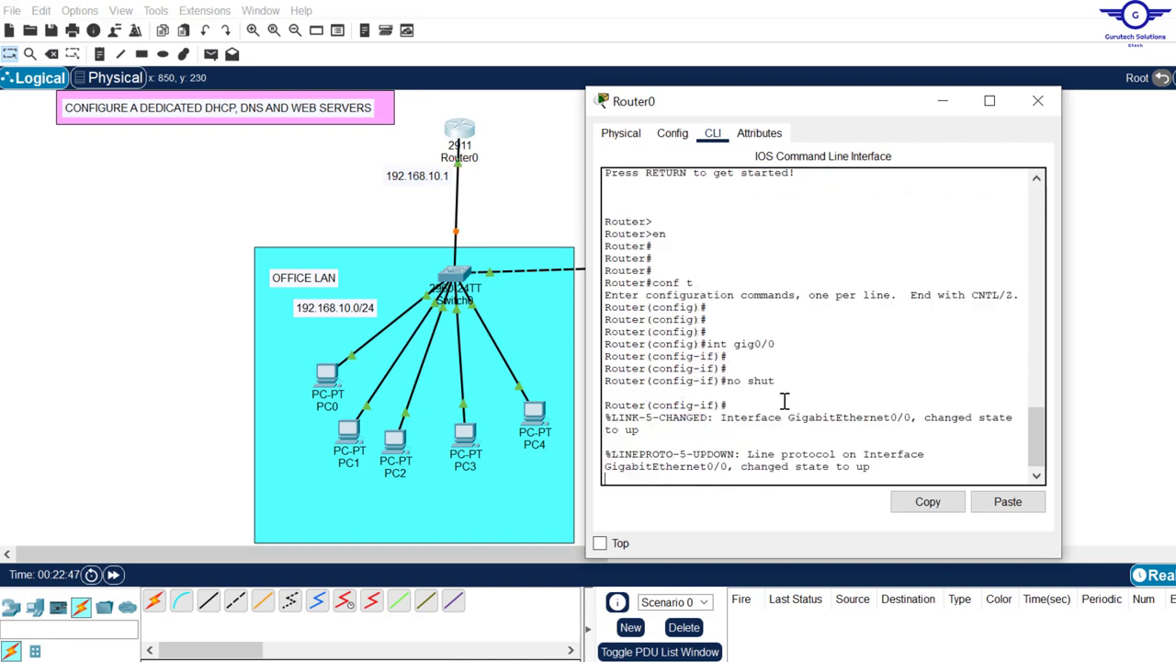
pyautogui.press('Return')
pyautogui.press('Return')
pyautogui.press('Return')
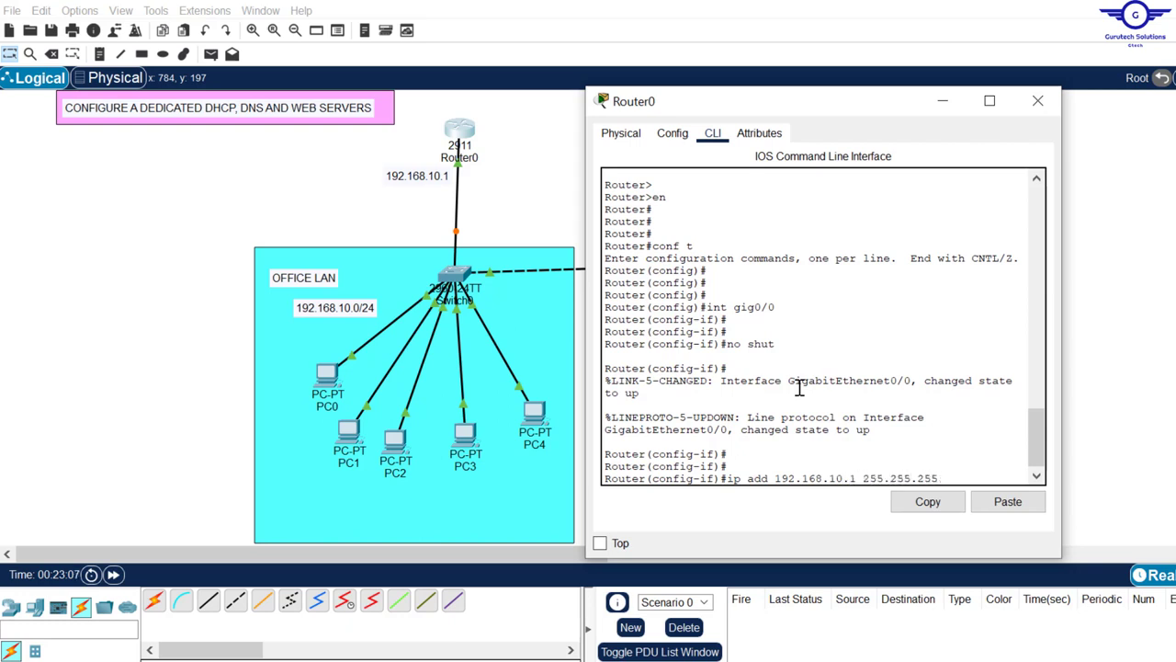
# Assign 192.168.10.1 with mask 255.255.255.0 to gig0/0, save the configuration with do wr, and close the router's window.
pyautogui.press('Return')
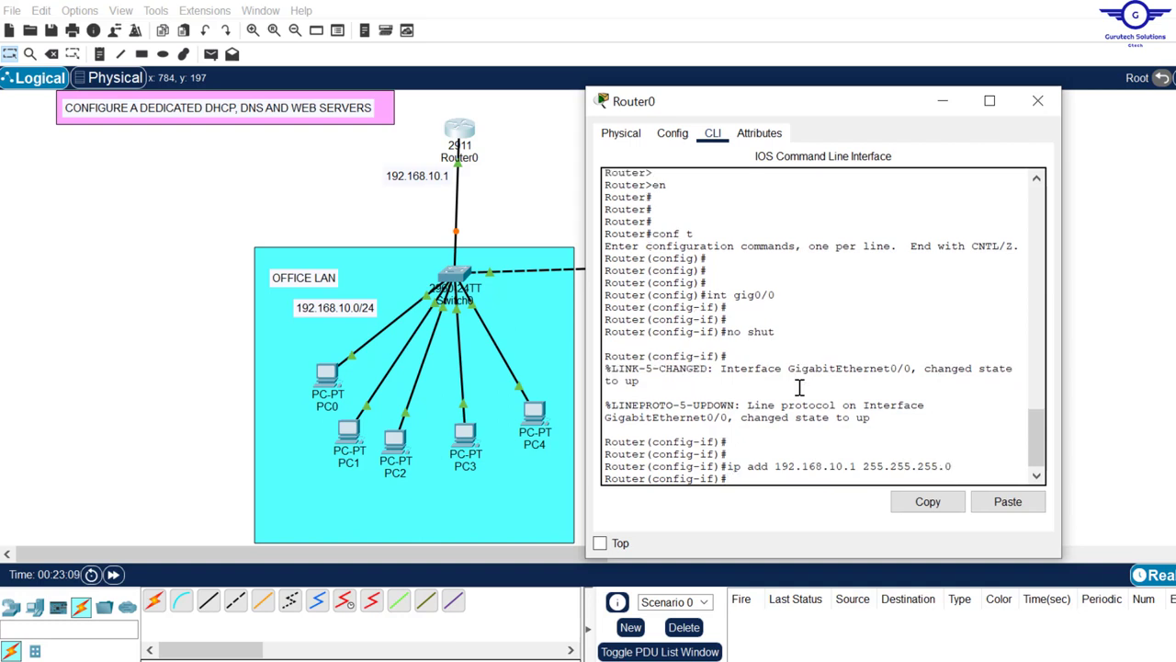
pyautogui.press('Return')
pyautogui.press('Return')
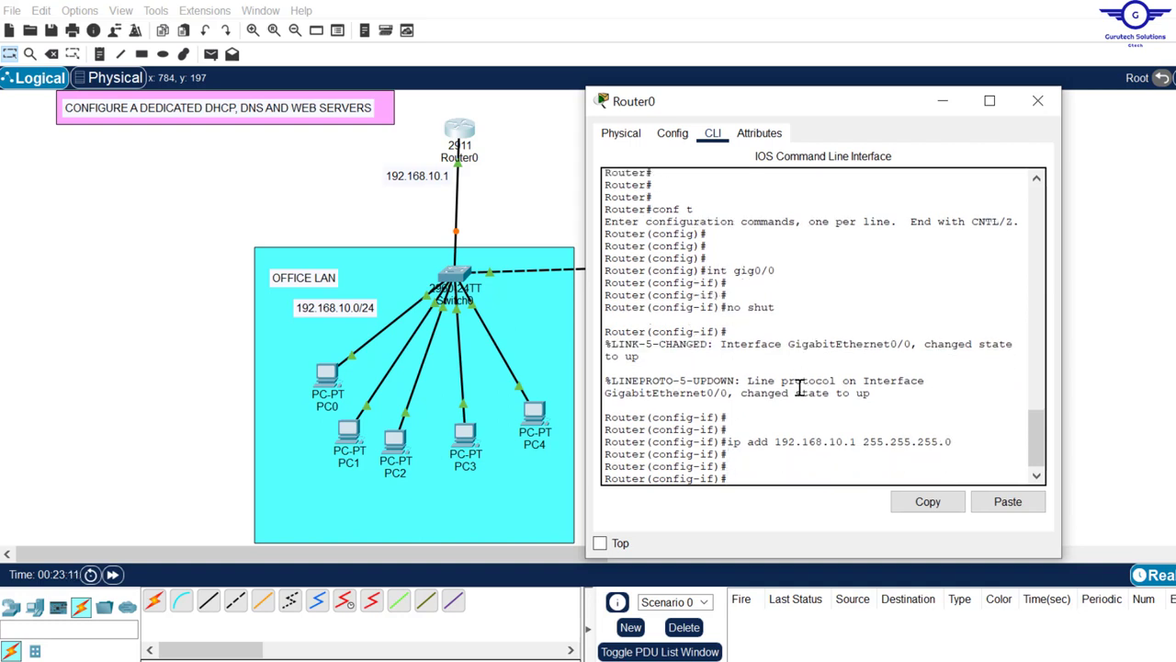
pyautogui.write('do wr')
pyautogui.press('Return')
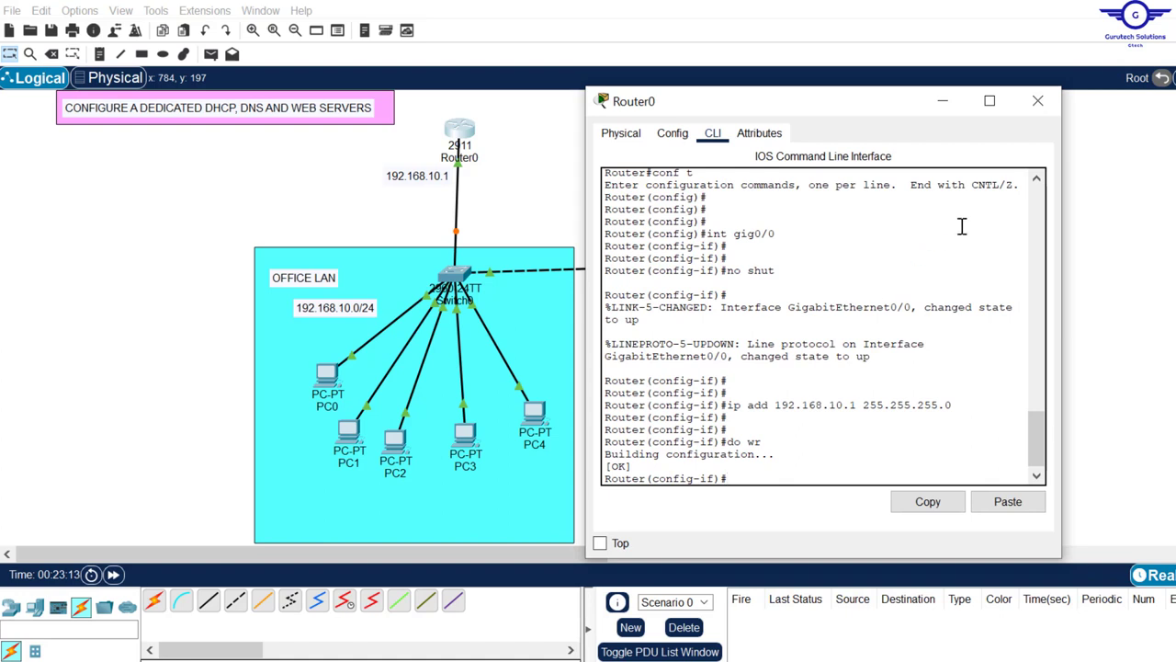
pyautogui.click(1038, 101)
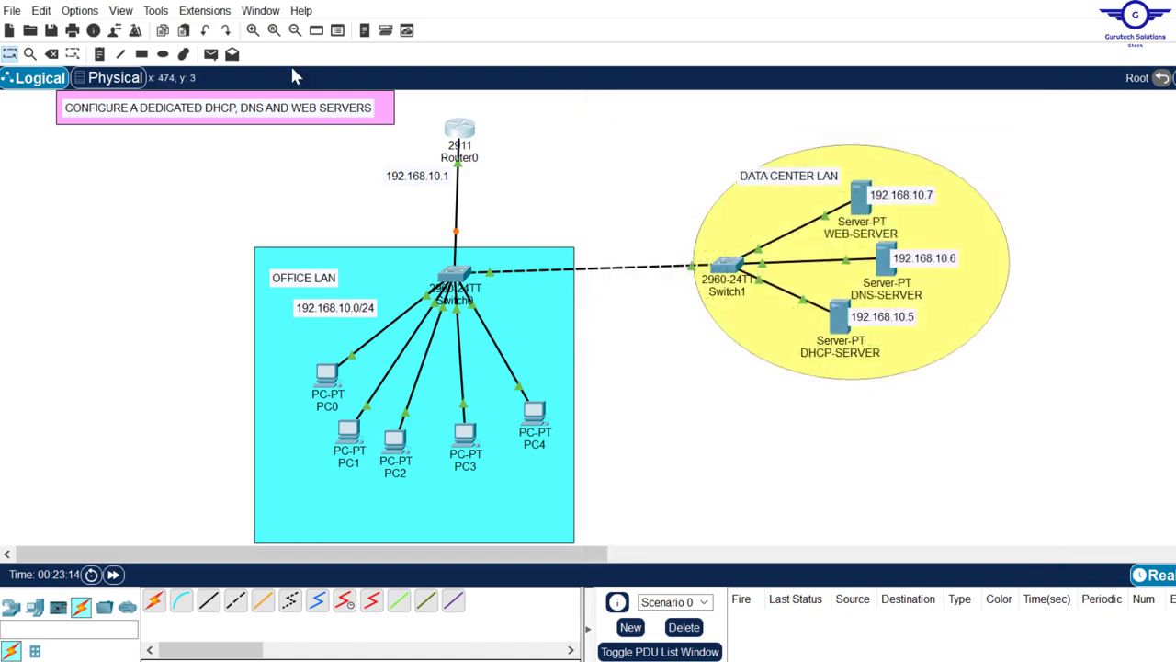
# Nudge Router0 into line above Switch0 and copy the address from the DNS server's IP label.
pyautogui.moveTo(464, 130); pyautogui.dragTo(456, 129)
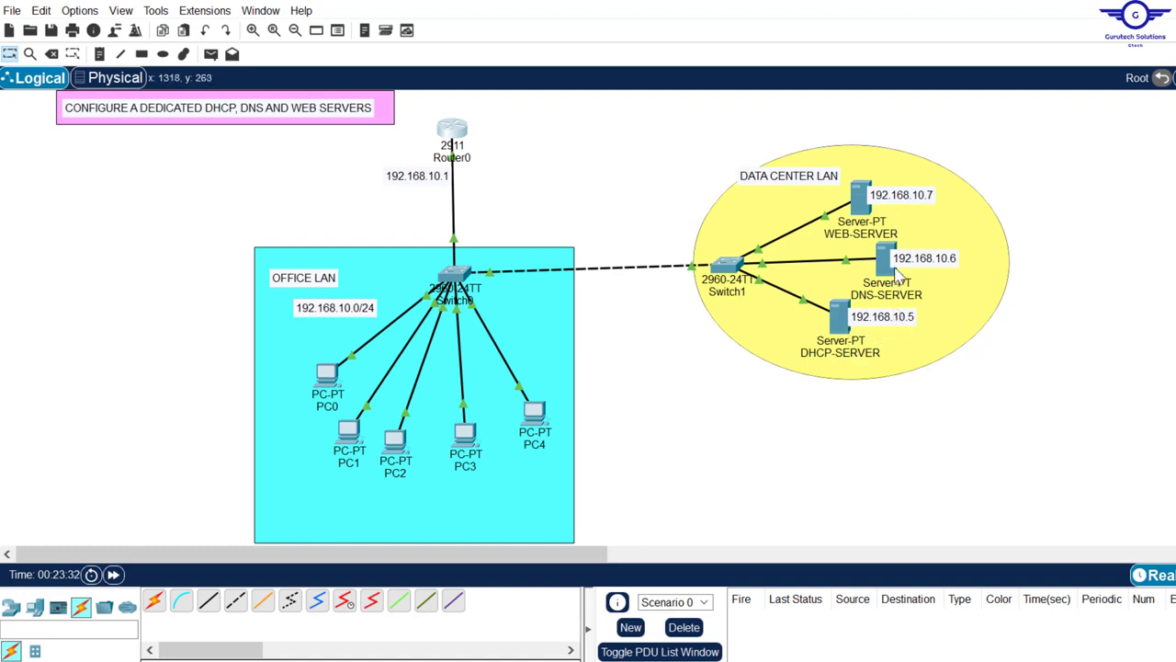
pyautogui.moveTo(896, 281)
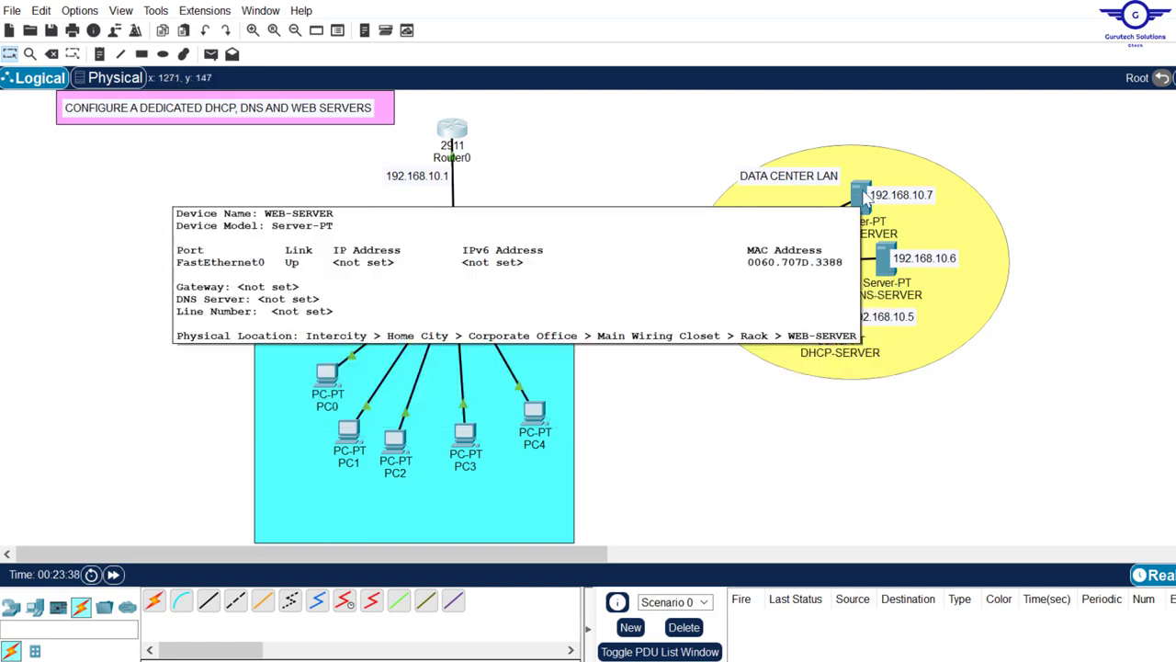
pyautogui.doubleClick(917, 265)
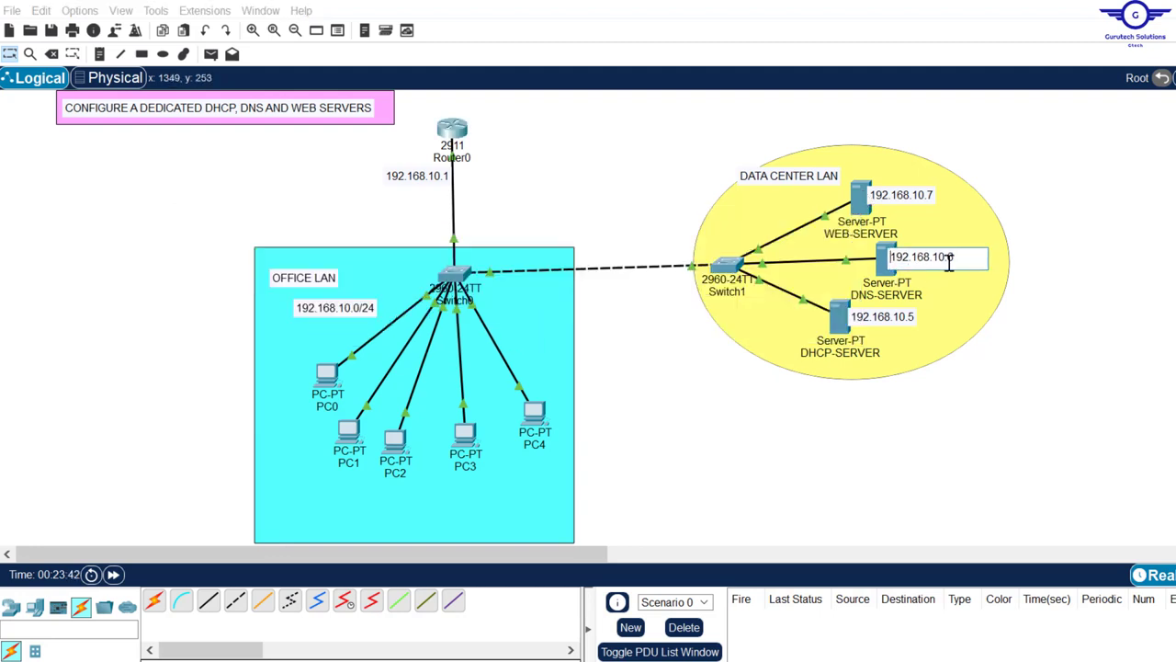
pyautogui.moveTo(958, 258); pyautogui.dragTo(846, 261)
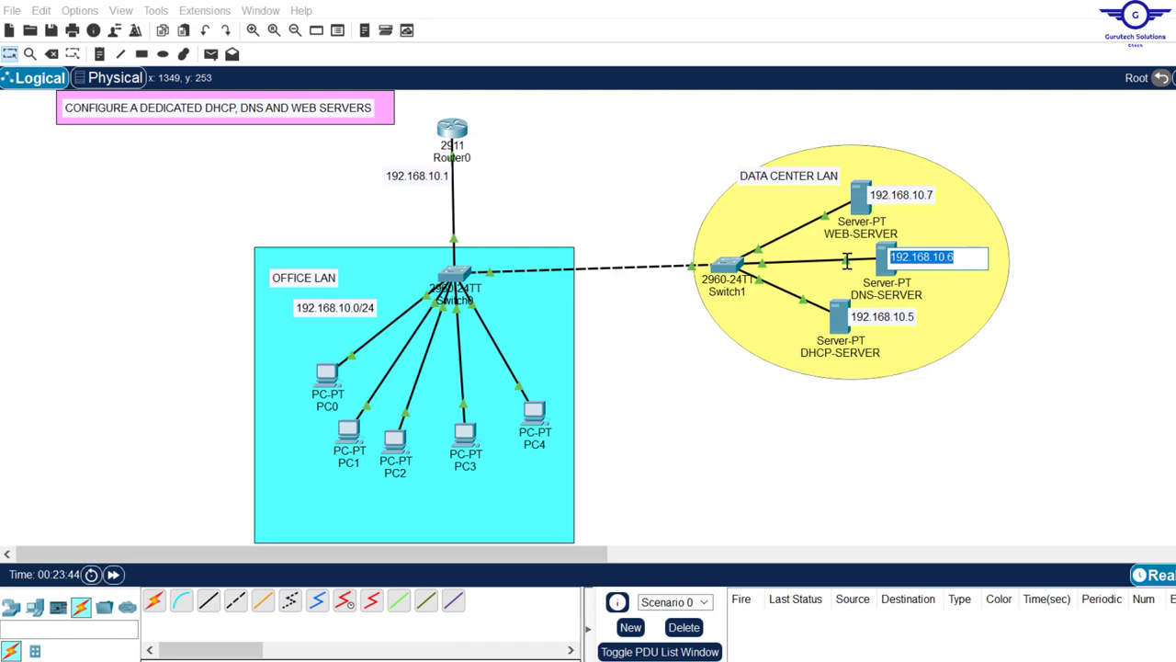
# Give DNS-SERVER the static IPv4 address 192.168.10.6 with subnet mask 255.255.255.0.
pyautogui.click(884, 265)
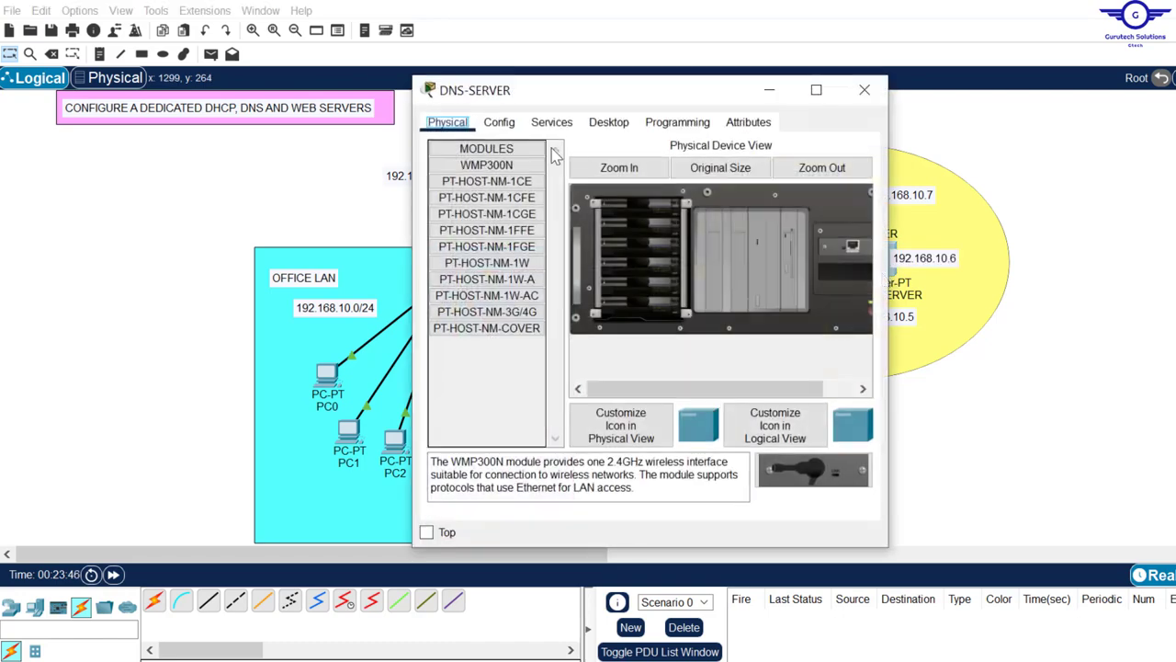
pyautogui.click(608, 122)
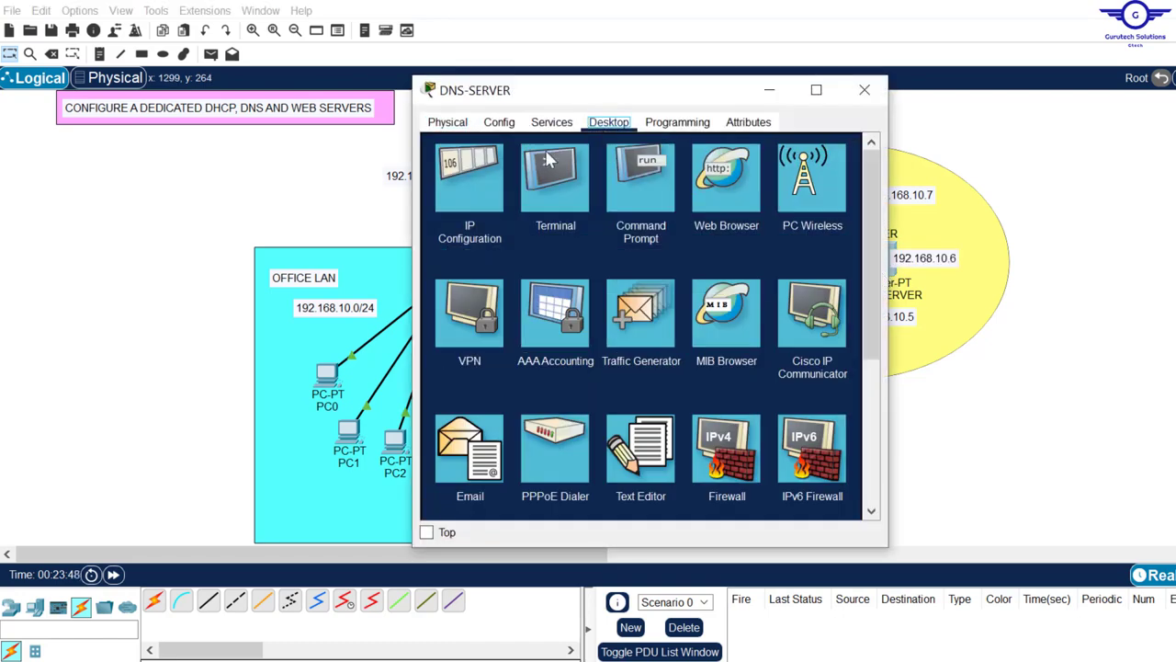
pyautogui.click(488, 181)
pyautogui.write('192.168.10.6')
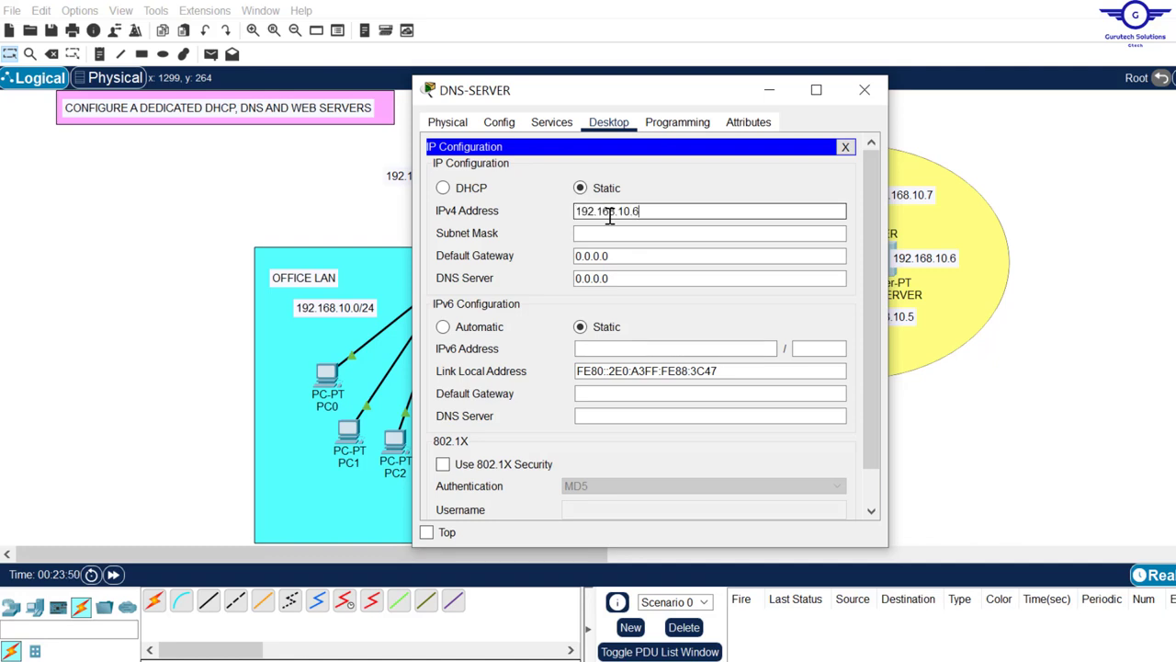
pyautogui.click(624, 234)
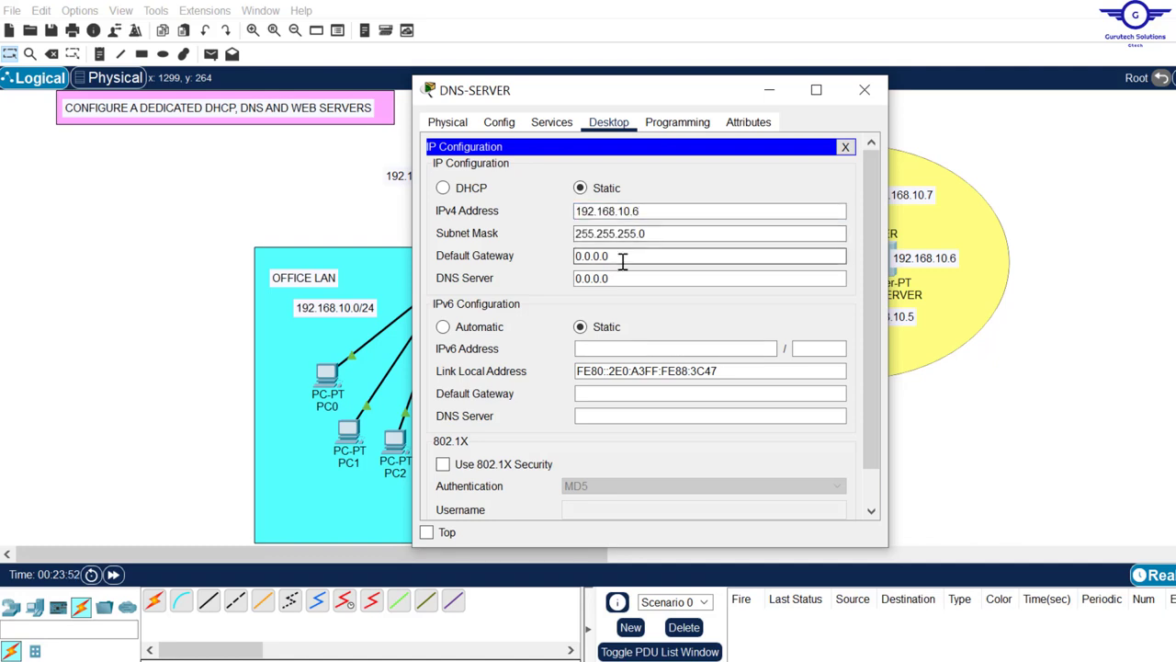
# Set DNS-SERVER's default gateway to 192.168.10.1 and its DNS server to 192.168.10.6, and close its window.
pyautogui.press('Tab')
pyautogui.write('192.168.10.6')
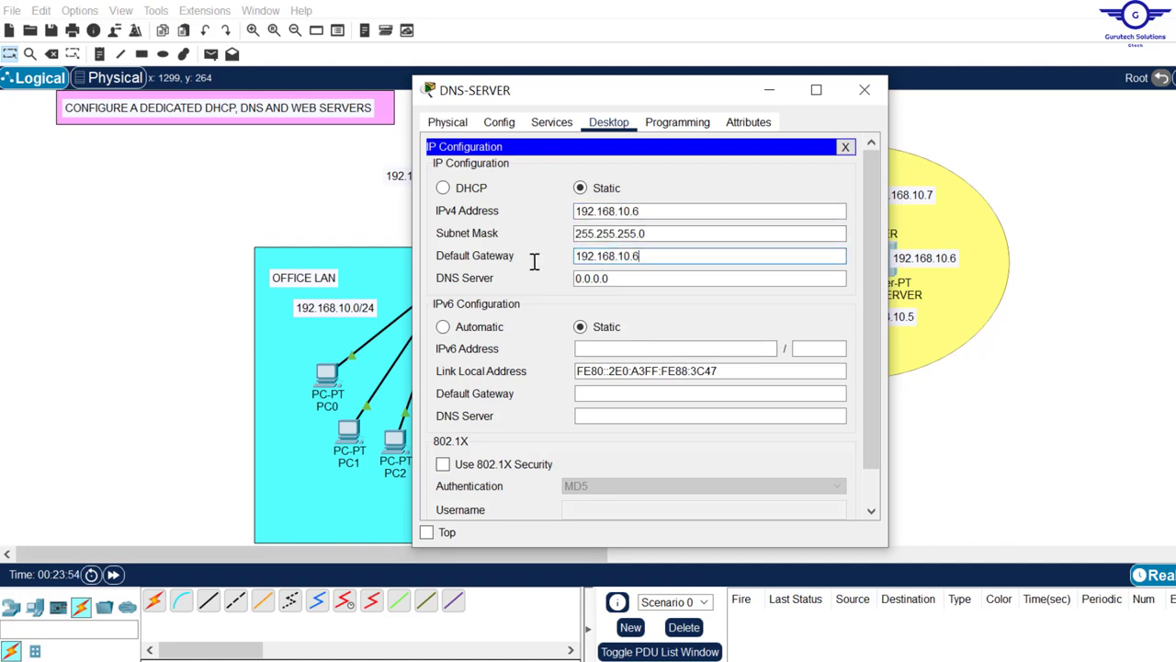
pyautogui.click(625, 282)
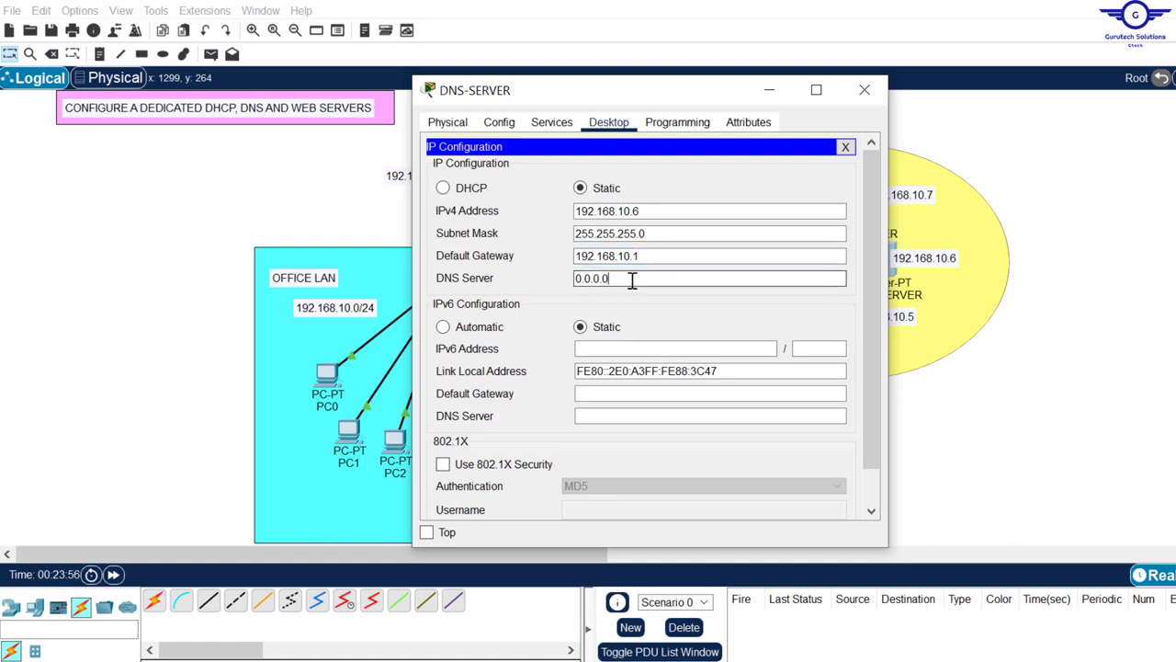
pyautogui.moveTo(632, 281); pyautogui.dragTo(556, 273)
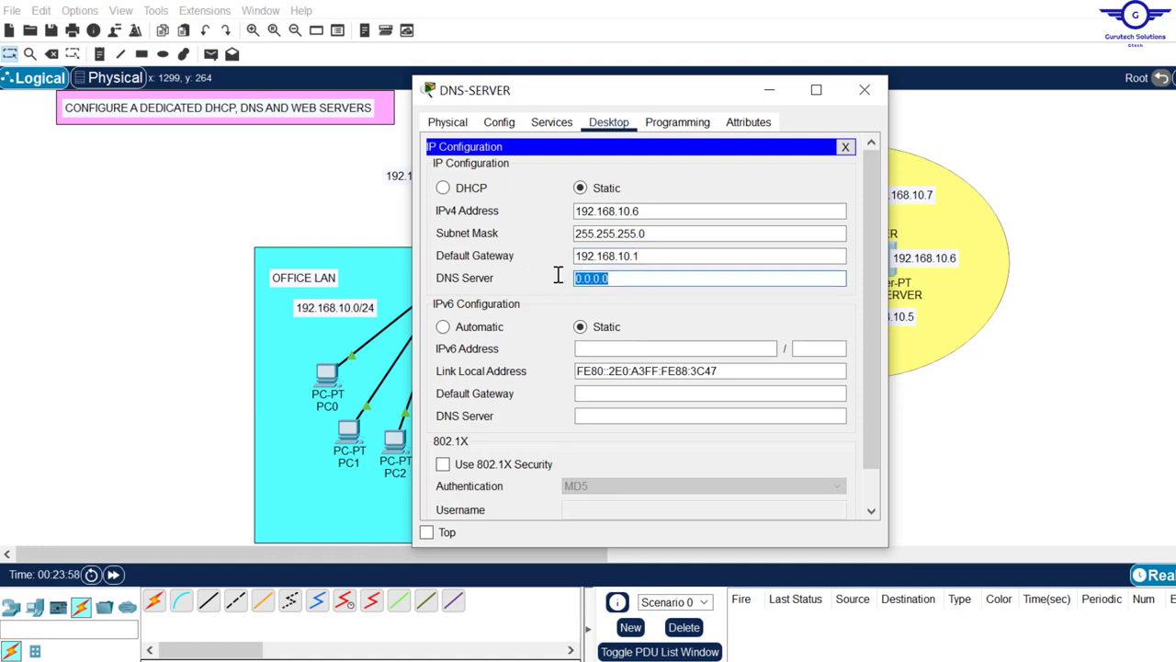
pyautogui.write('192.168.10.6')
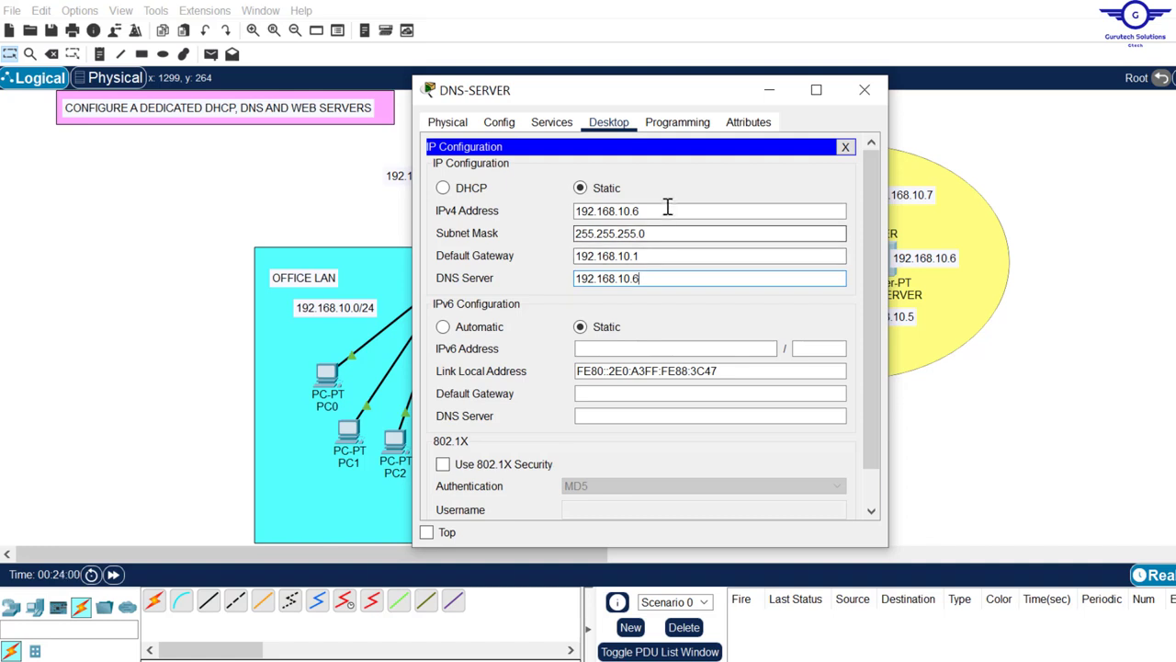
pyautogui.click(864, 91)
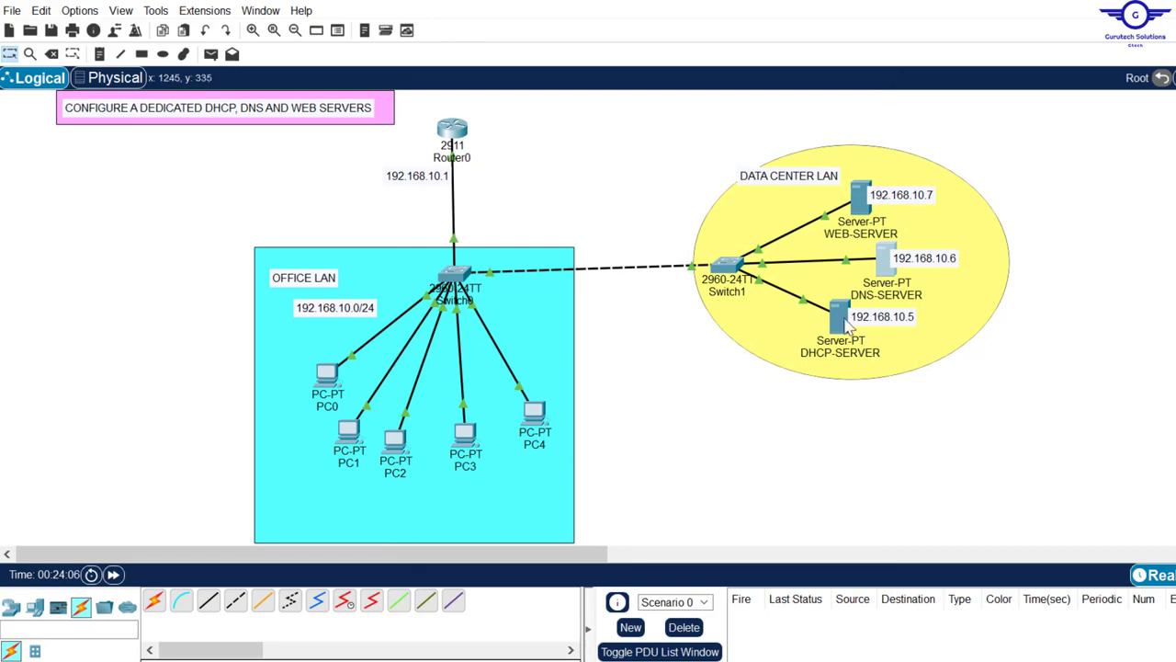
# Give DHCP-SERVER the static IPv4 address 192.168.10.5 with subnet mask 255.255.255.0.
pyautogui.click(838, 317)
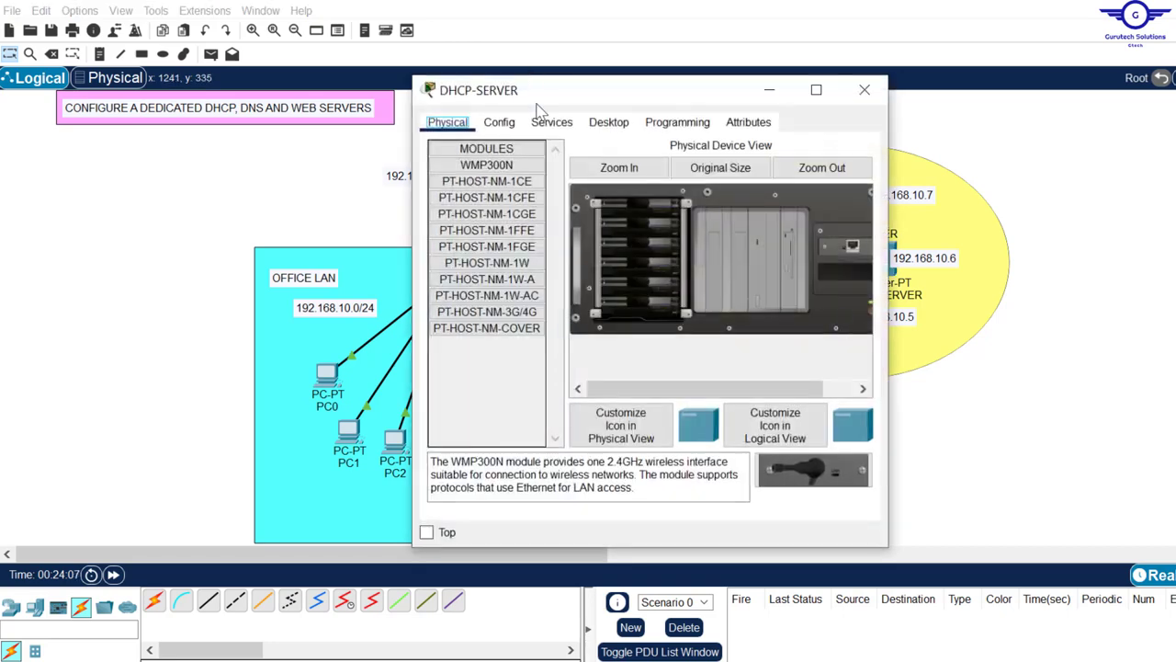
pyautogui.click(608, 121)
pyautogui.click(463, 176)
pyautogui.click(575, 211)
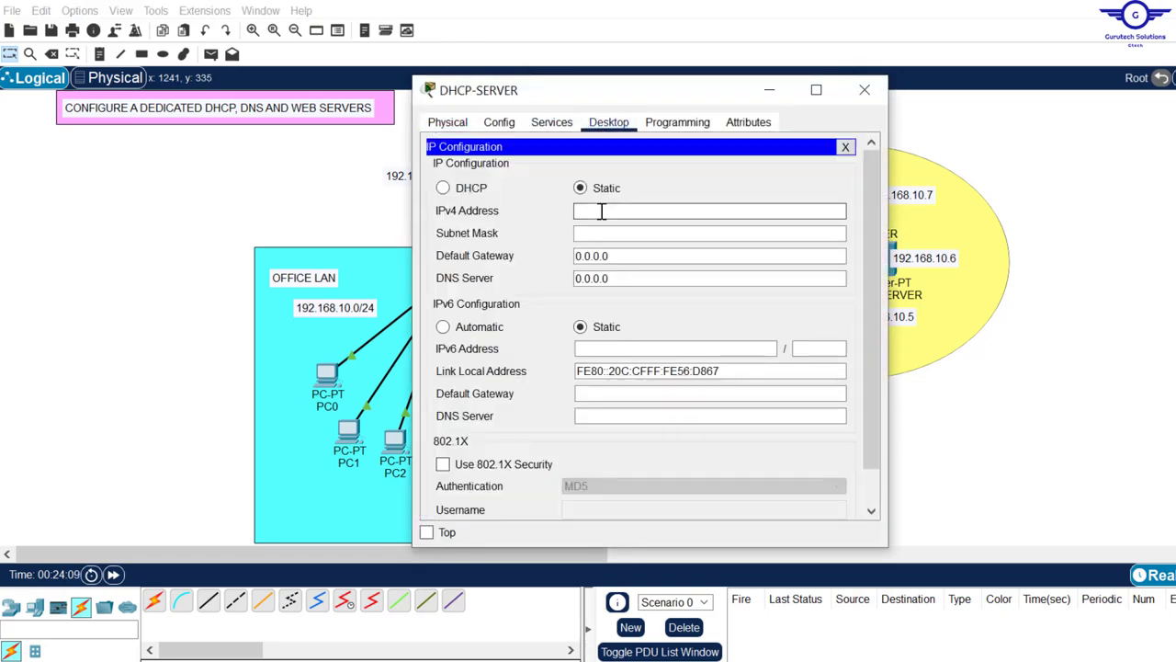
pyautogui.write('192.168.10.5')
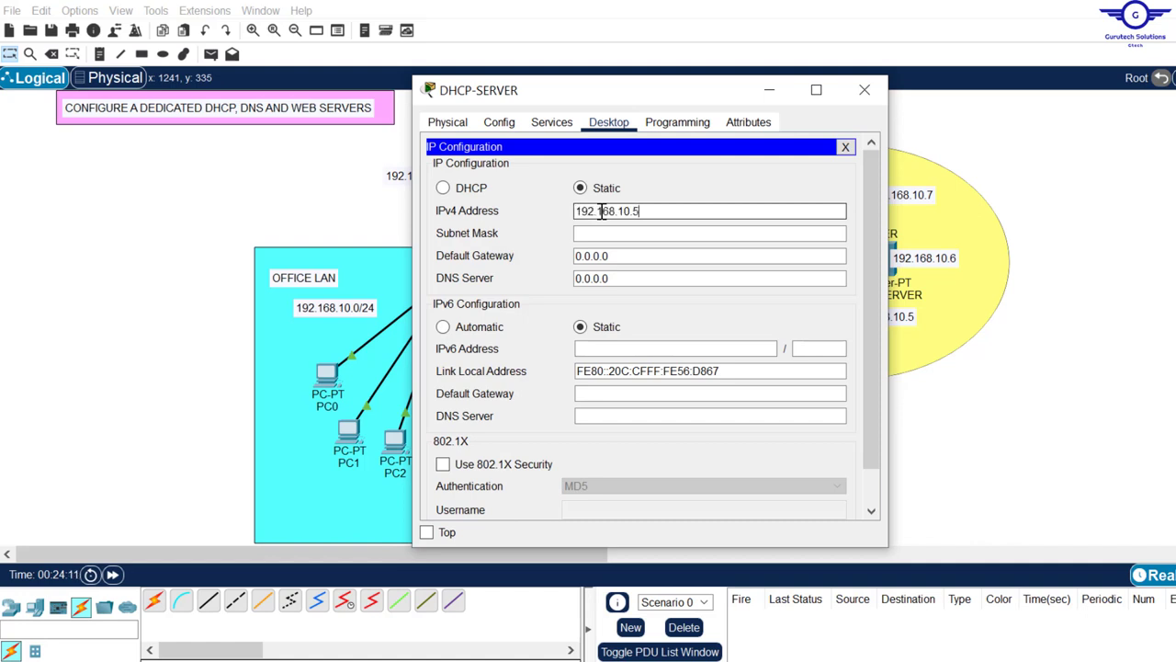
pyautogui.click(593, 233)
# Set DHCP-SERVER's default gateway to 192.168.10.1 and its DNS server to 192.168.10.6, and close its window.
pyautogui.moveTo(612, 256); pyautogui.dragTo(479, 261)
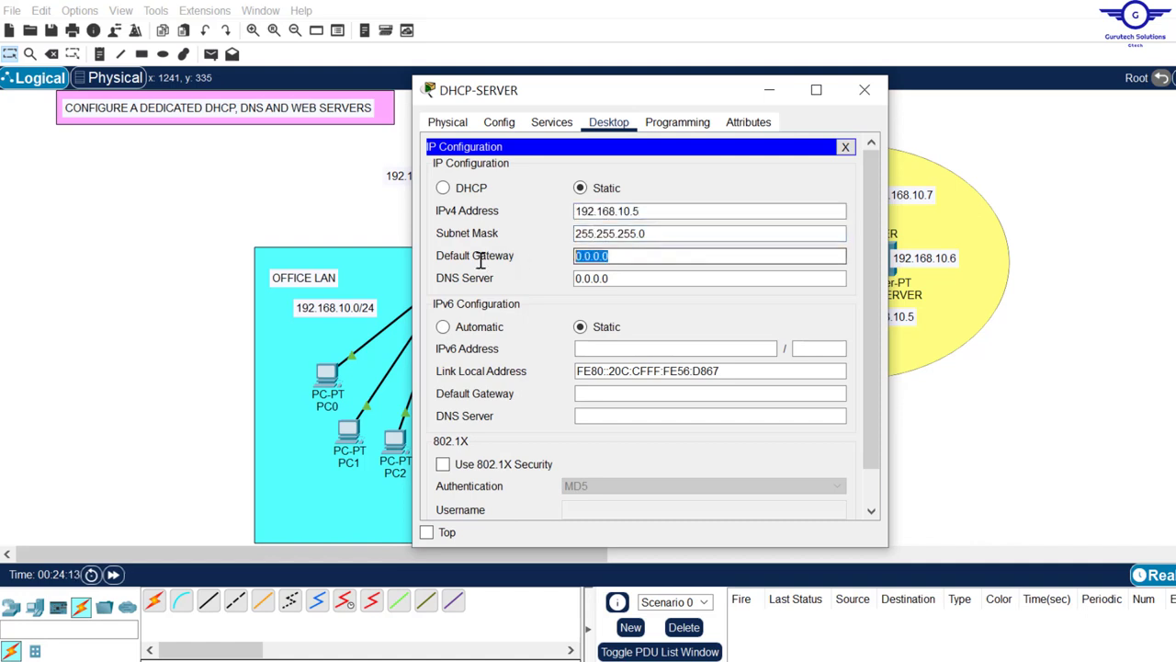
pyautogui.write('192.168.10.1')
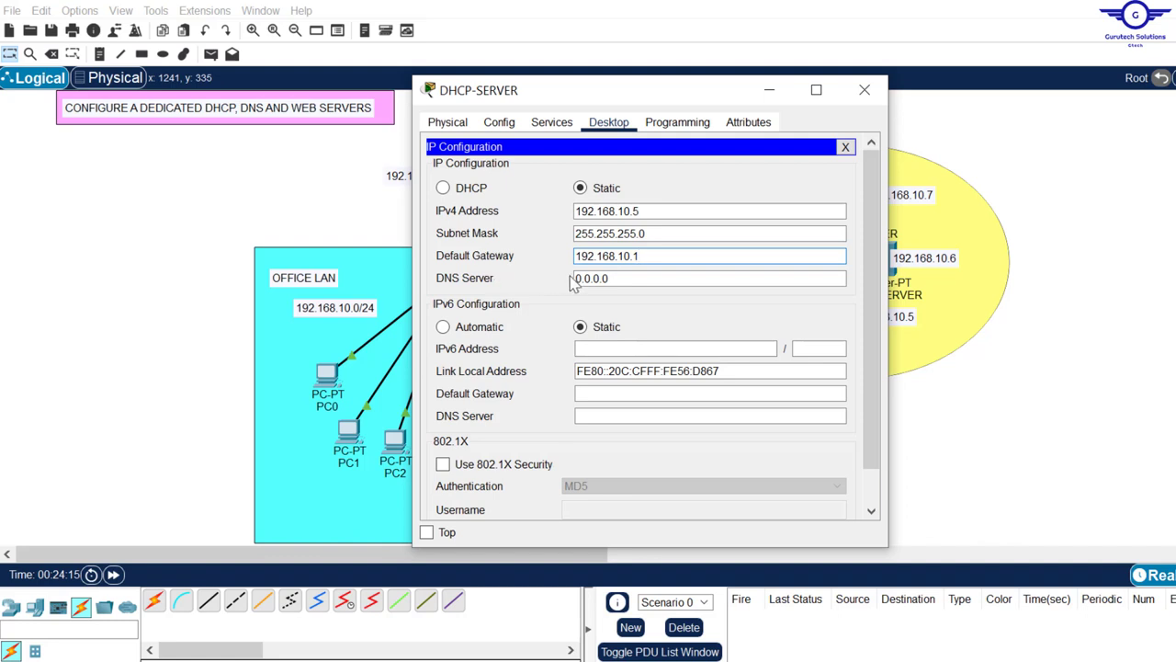
pyautogui.moveTo(631, 277); pyautogui.dragTo(548, 271)
pyautogui.write('192.168.10.6')
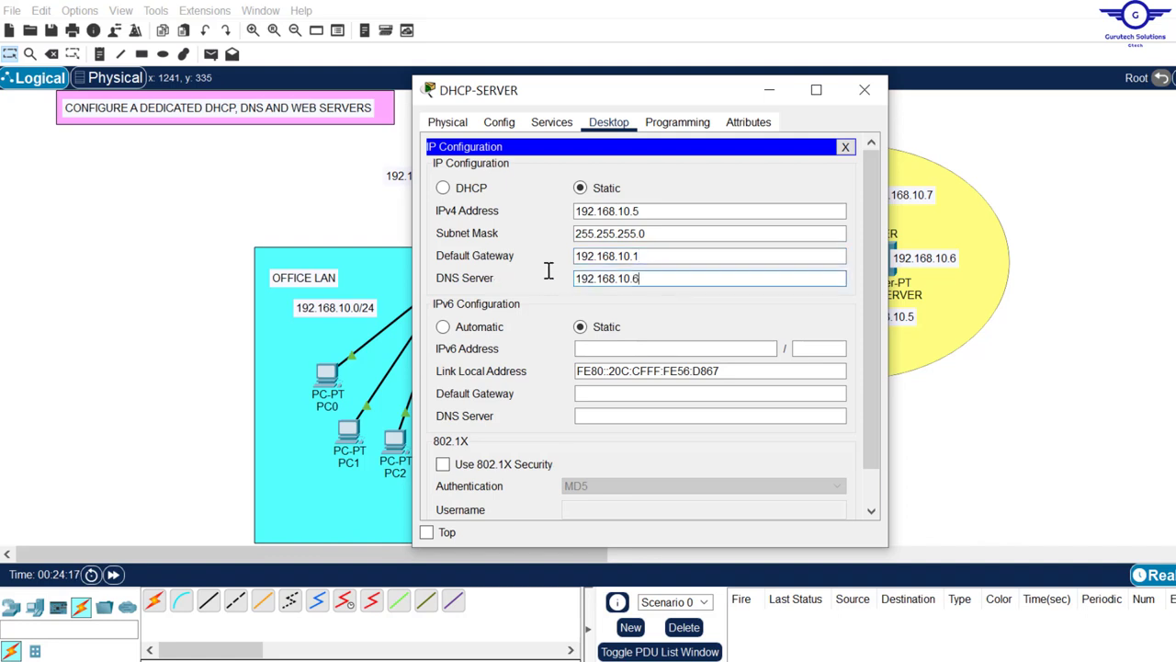
pyautogui.moveTo(685, 96); pyautogui.dragTo(495, 106)
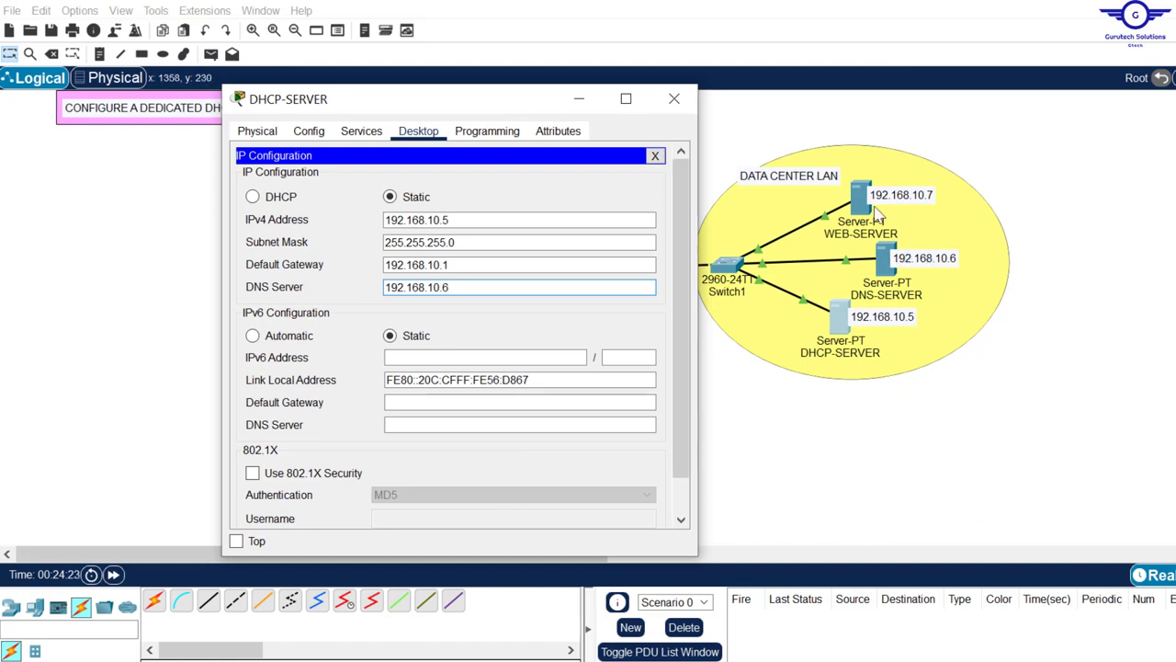
pyautogui.click(674, 99)
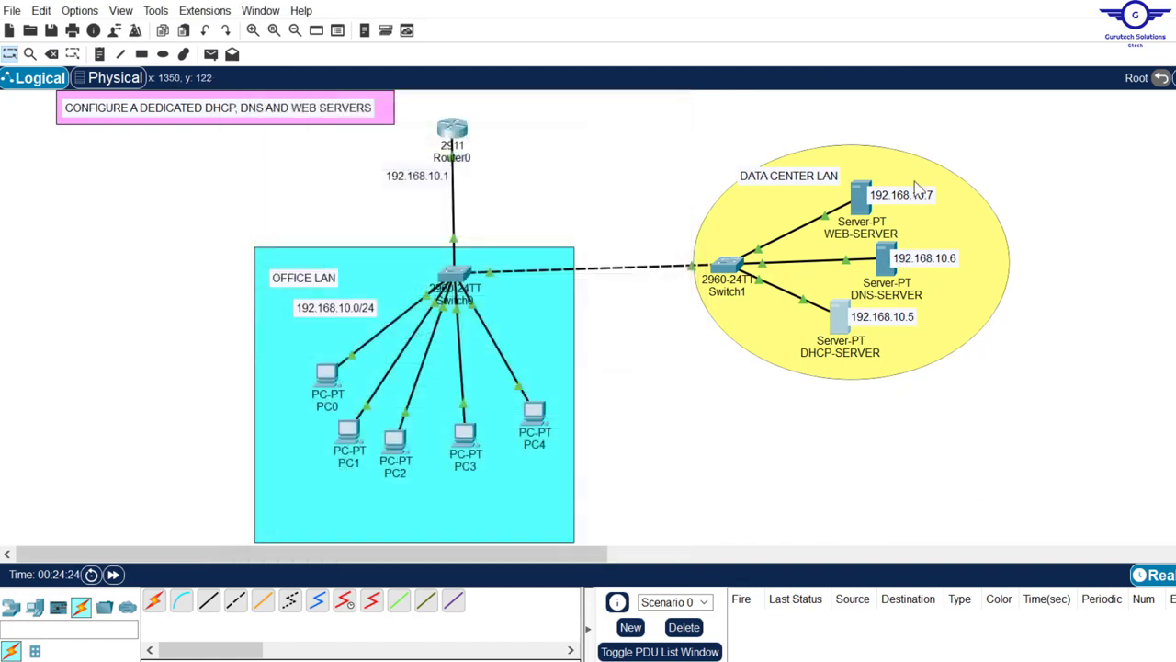
# Give WEB-SERVER the static IPv4 address 192.168.10.7 with subnet mask 255.255.255.0.
pyautogui.click(860, 197)
pyautogui.click(604, 129)
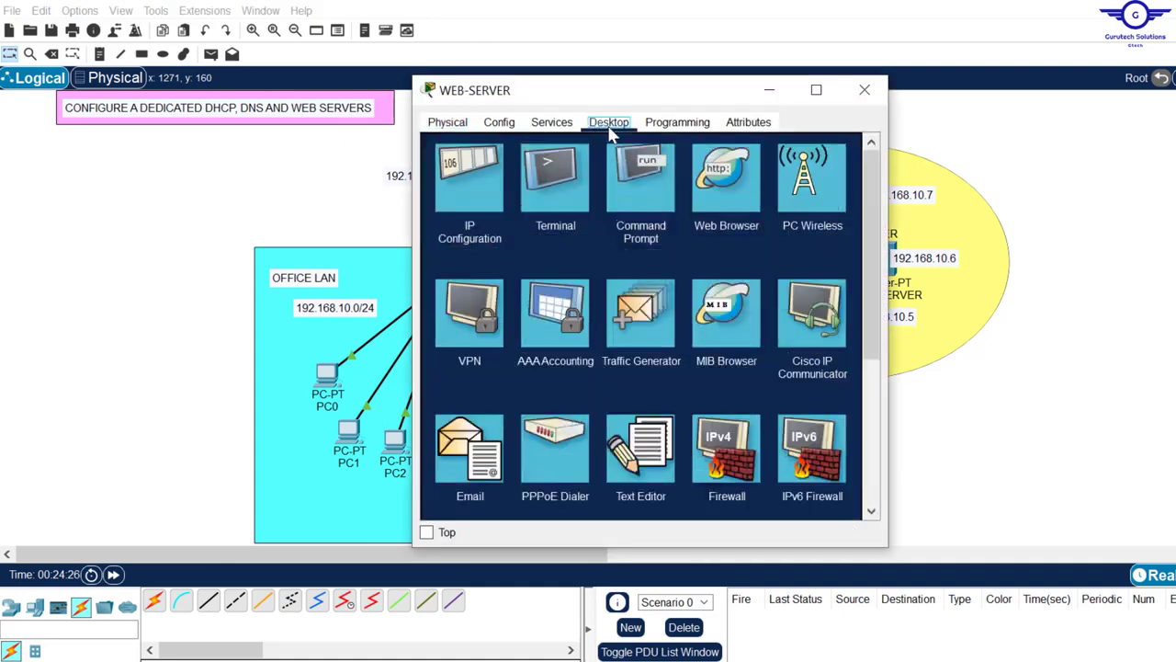
pyautogui.click(484, 177)
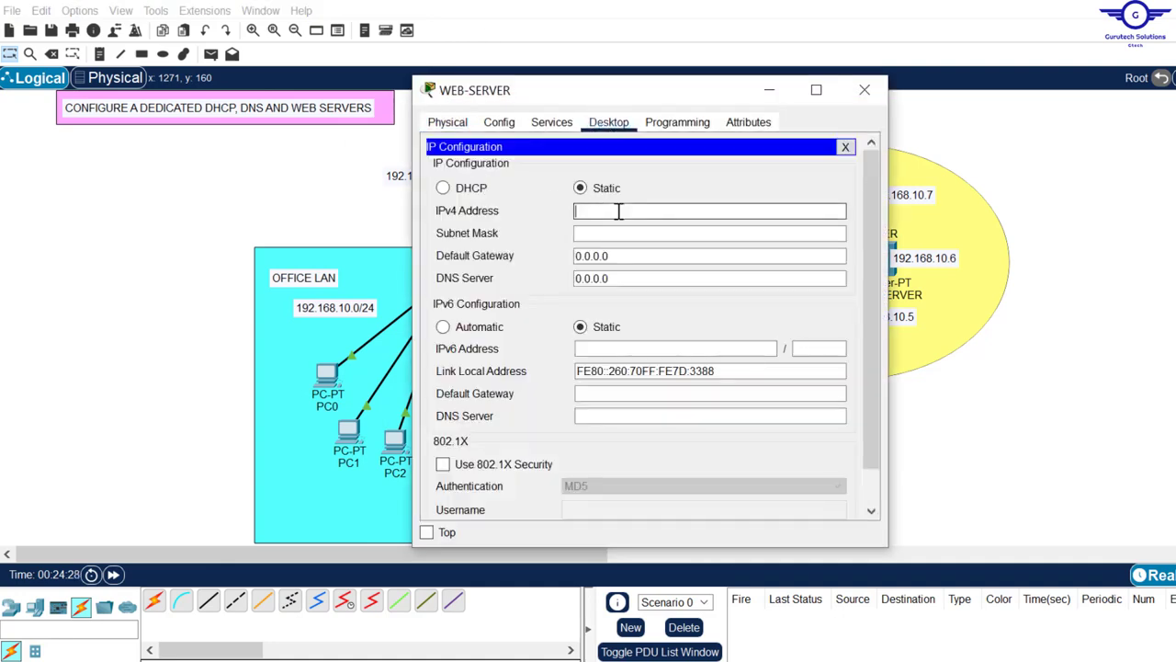
pyautogui.write('192.168.10.7')
pyautogui.click(604, 234)
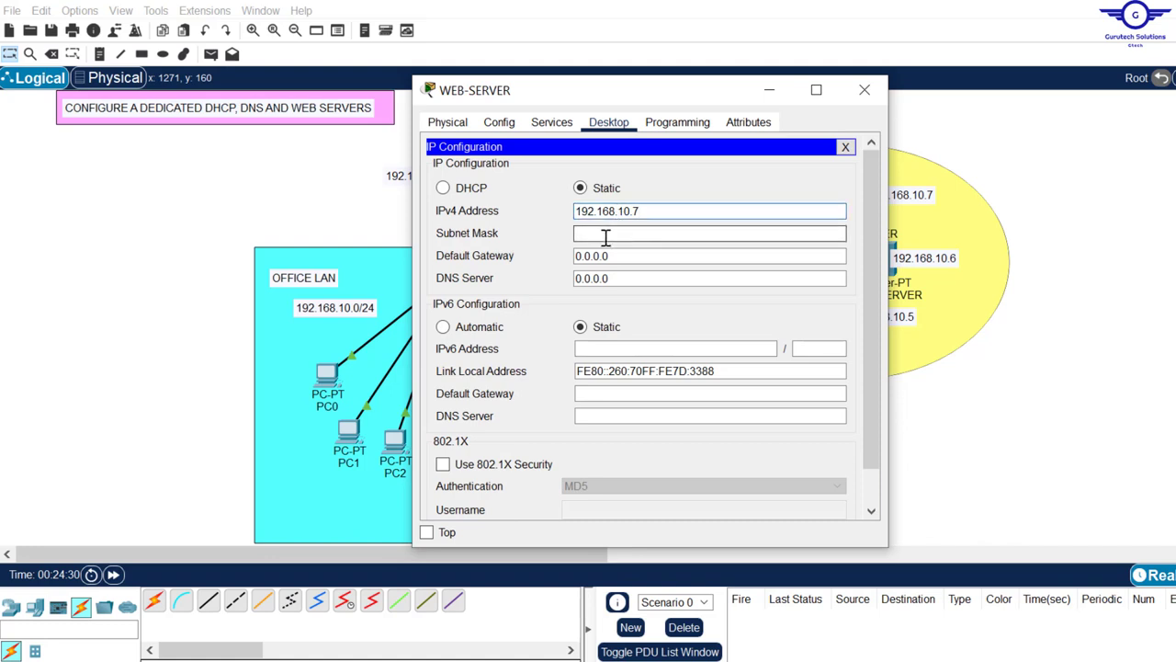
# Set WEB-SERVER's default gateway to 192.168.10.1 and its DNS server to 192.168.10.6, and close its IP configuration.
pyautogui.press('Tab')
pyautogui.write('192.168.10.6')
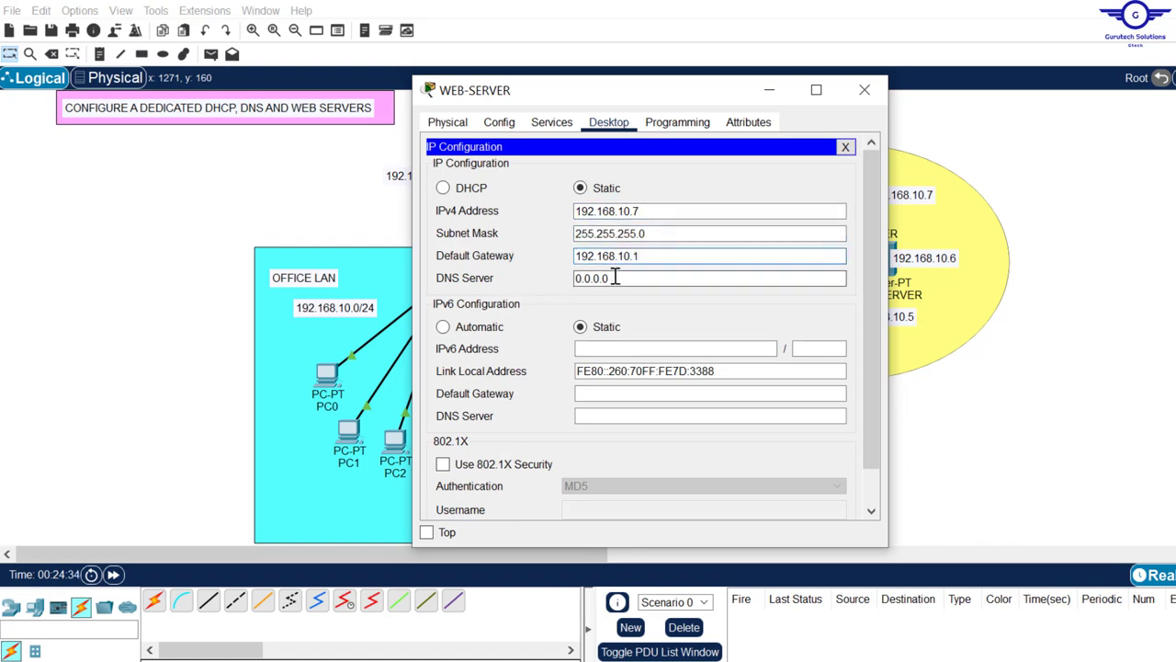
pyautogui.moveTo(651, 278); pyautogui.dragTo(512, 277)
pyautogui.write('192.168.10.6')
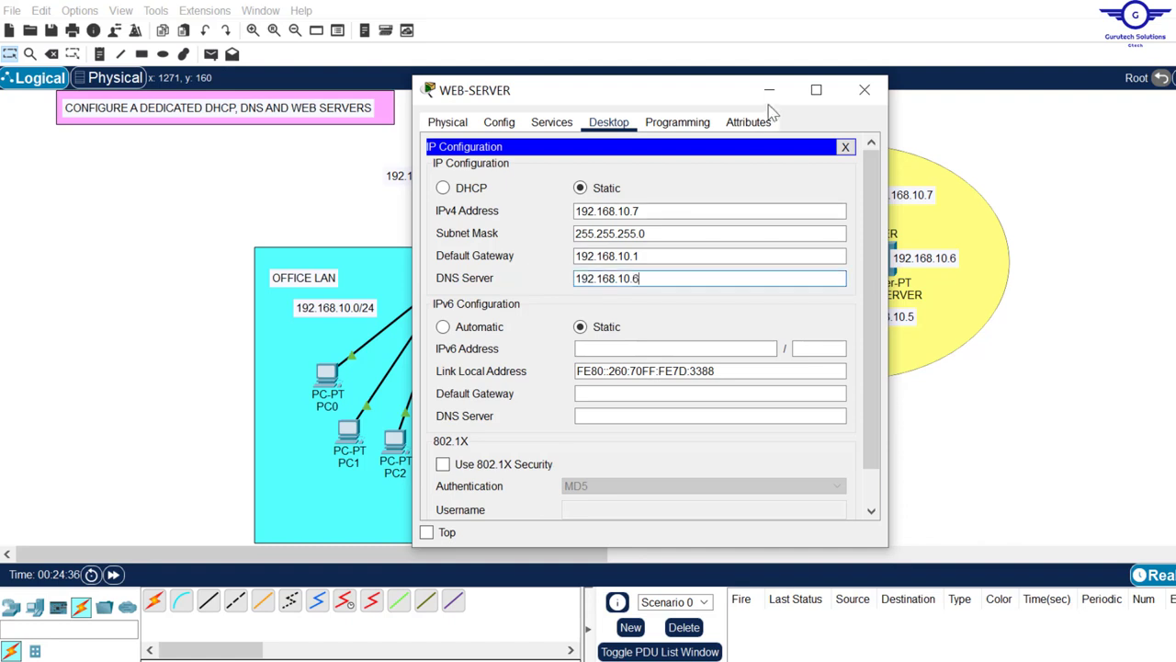
pyautogui.moveTo(708, 90); pyautogui.dragTo(566, 112)
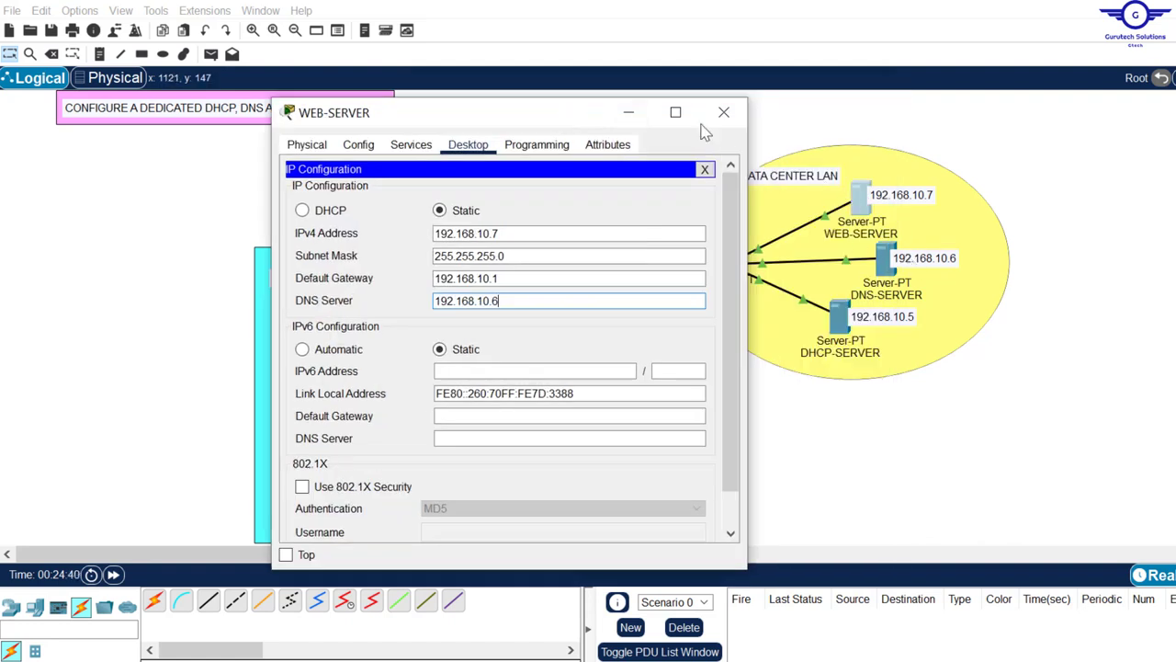
pyautogui.click(704, 170)
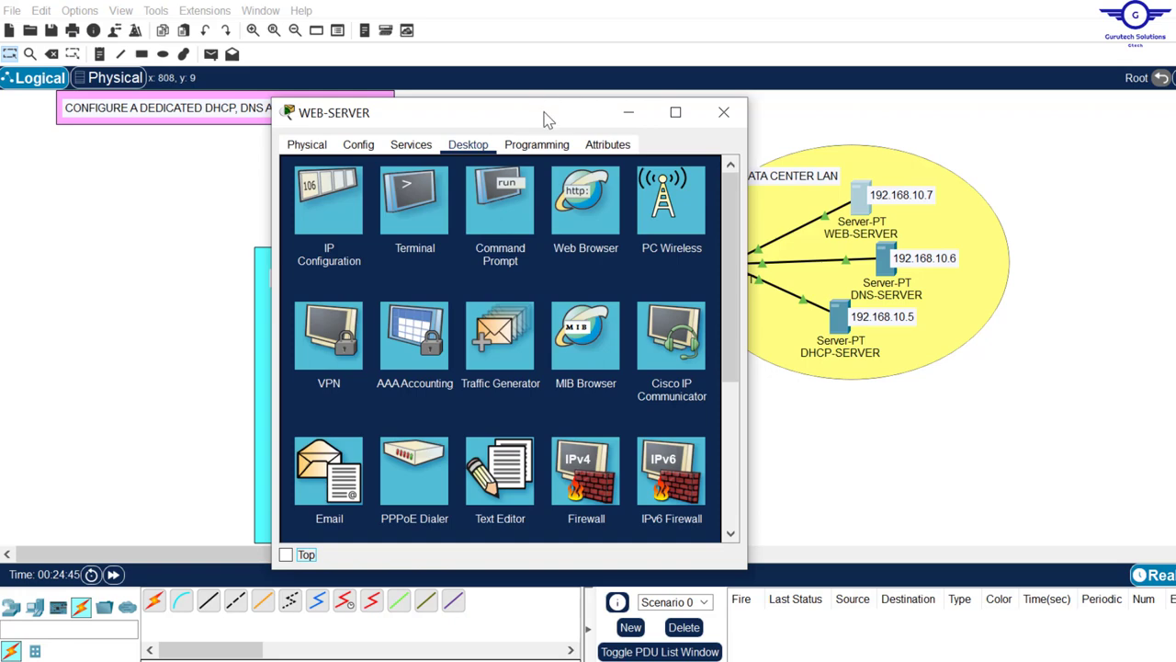
# Ping the router at 192.168.10.1 from WEB-SERVER's command prompt and close the server's window.
pyautogui.moveTo(548, 119); pyautogui.dragTo(857, 141)
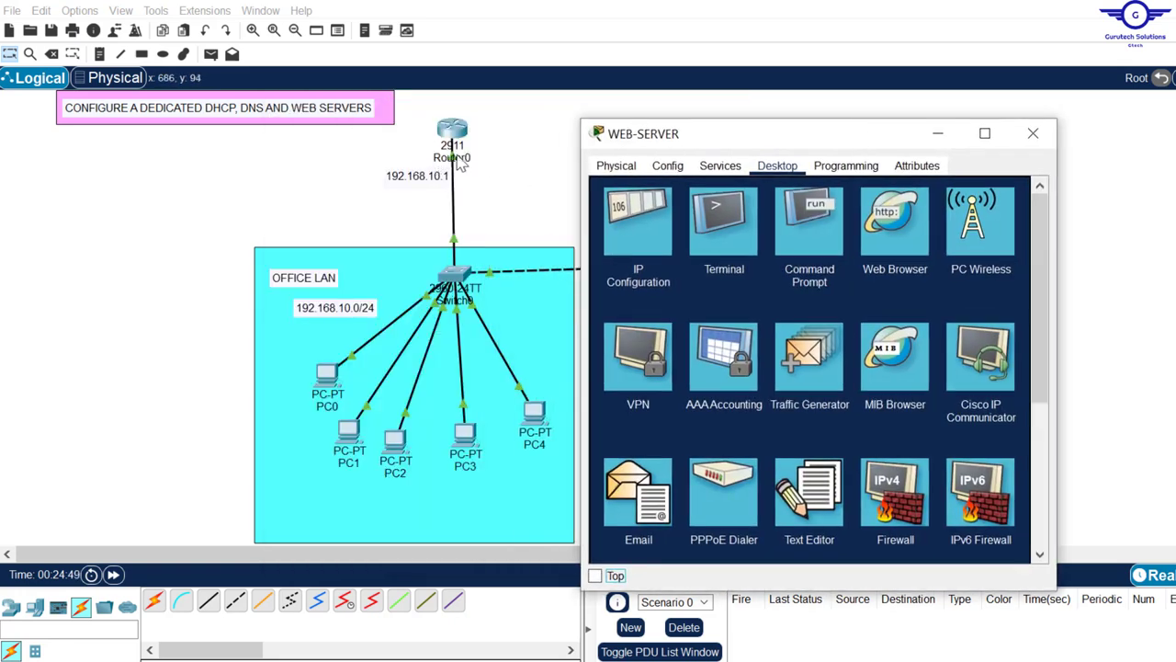
pyautogui.click(800, 222)
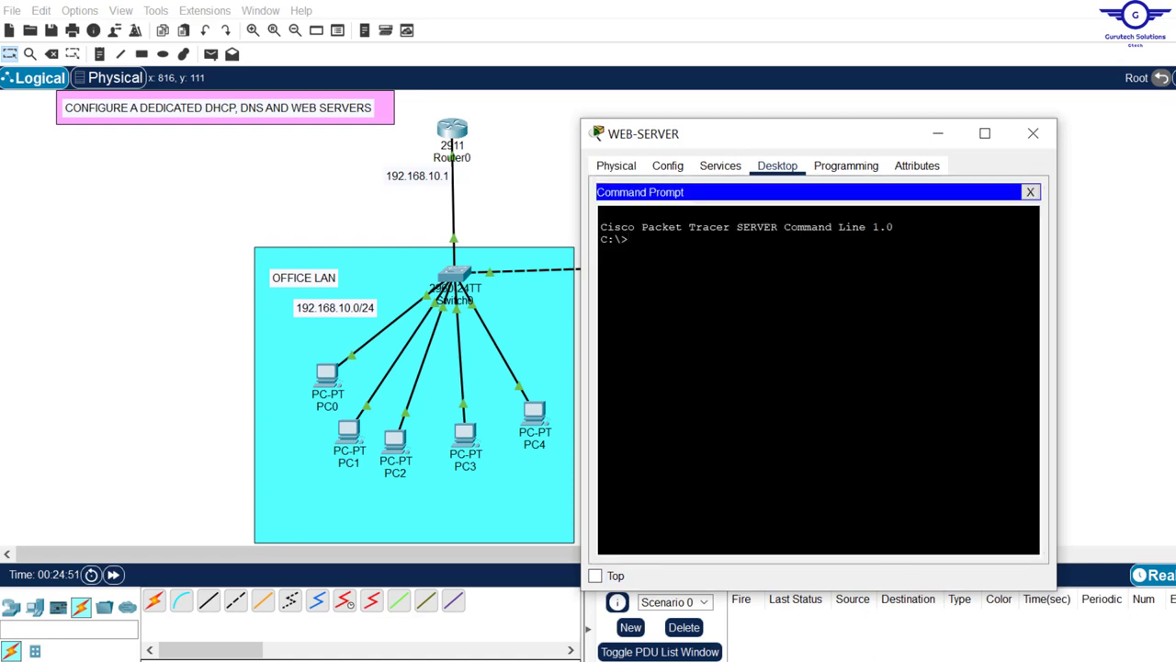
pyautogui.write('ping')
pyautogui.rightClick(748, 241)
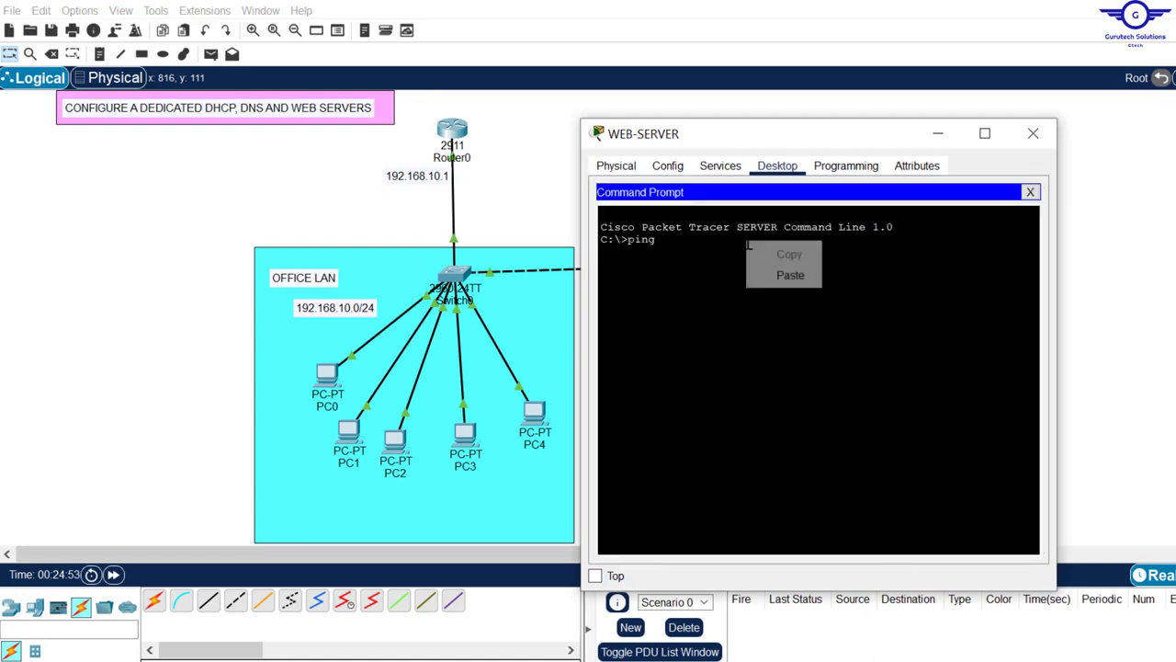
pyautogui.click(795, 274)
pyautogui.press('Return')
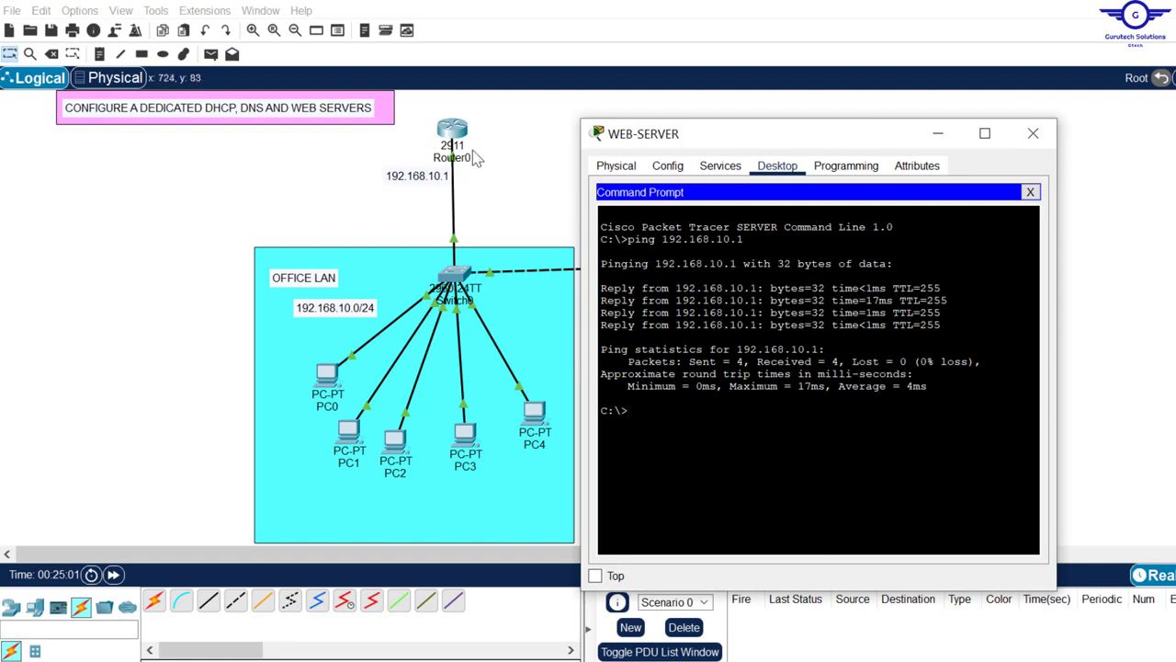
pyautogui.click(1034, 135)
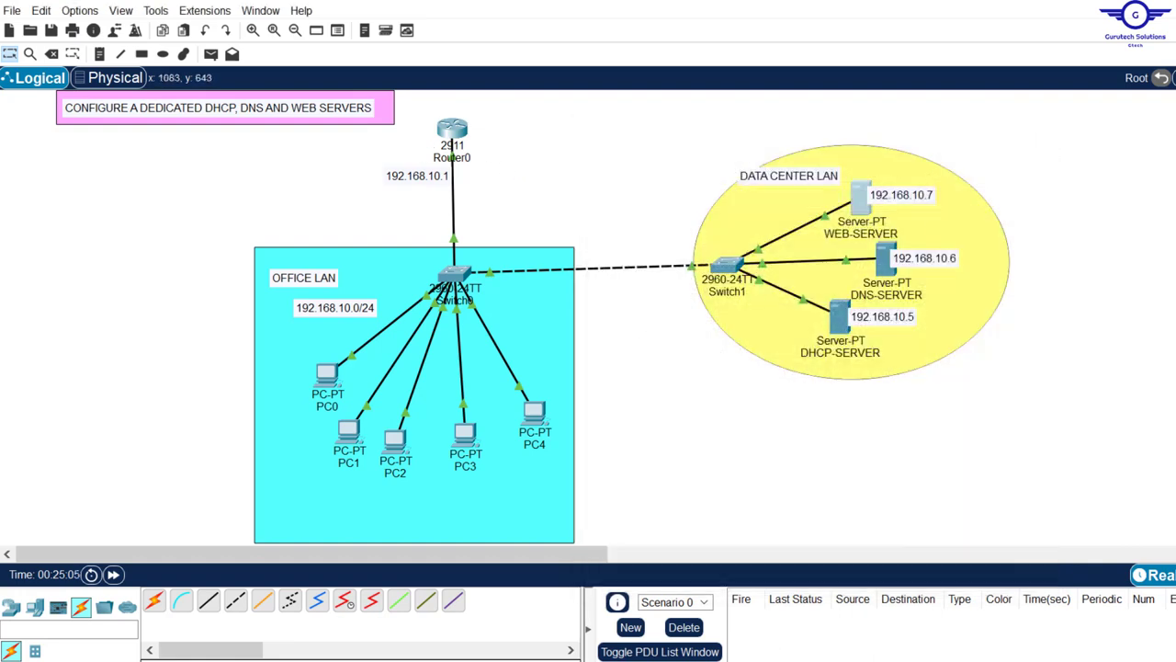
# Switch to config-guide.txt in Notepad and highlight item 3 about creating DHCP pools on the DHCP server.
pyautogui.hotkey('alt', 'Tab')
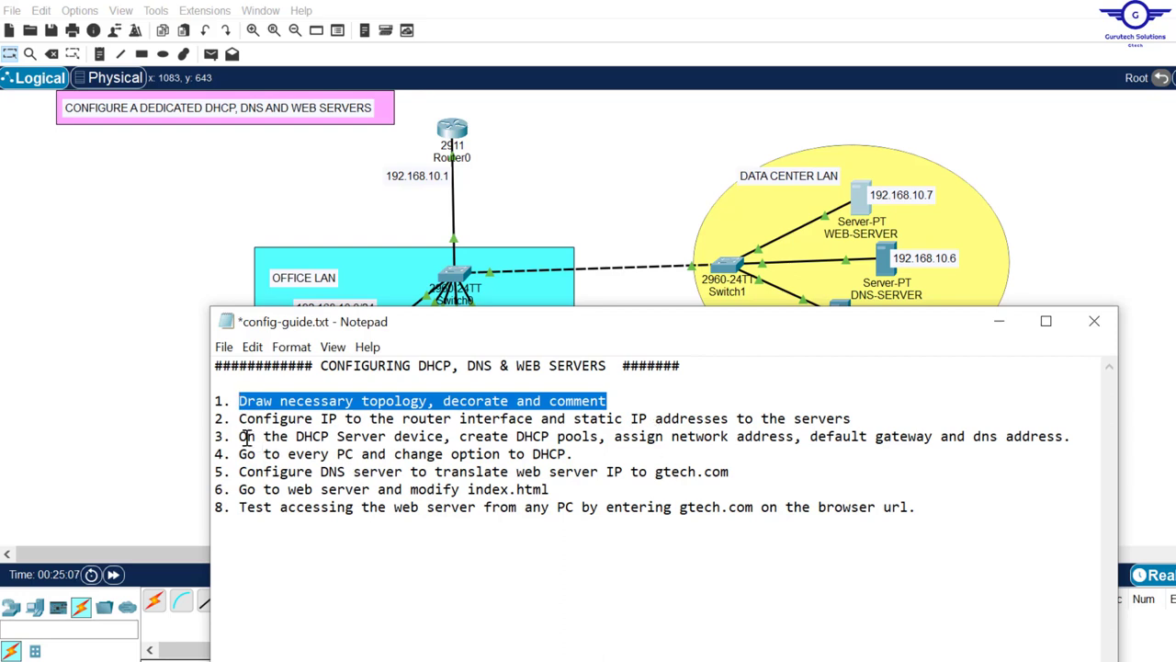
pyautogui.moveTo(241, 436); pyautogui.dragTo(1063, 441)
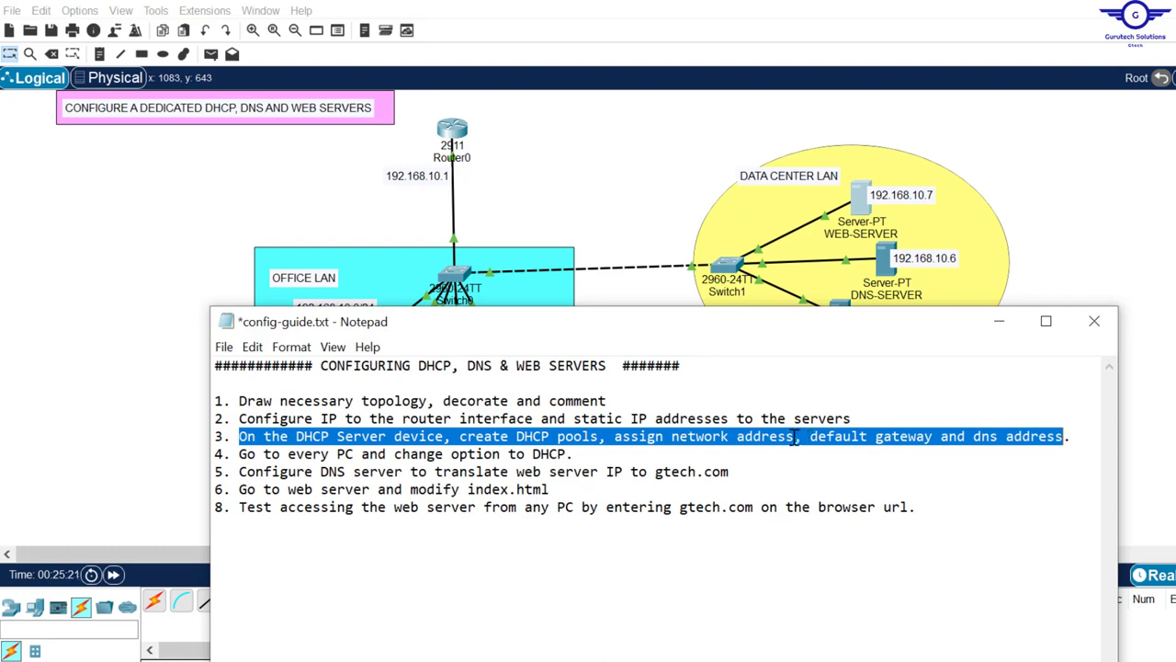
# Replace "assign network address" in item 3 of the guide with "subnet mask".
pyautogui.moveTo(794, 438); pyautogui.dragTo(613, 437)
pyautogui.press('BackSpace')
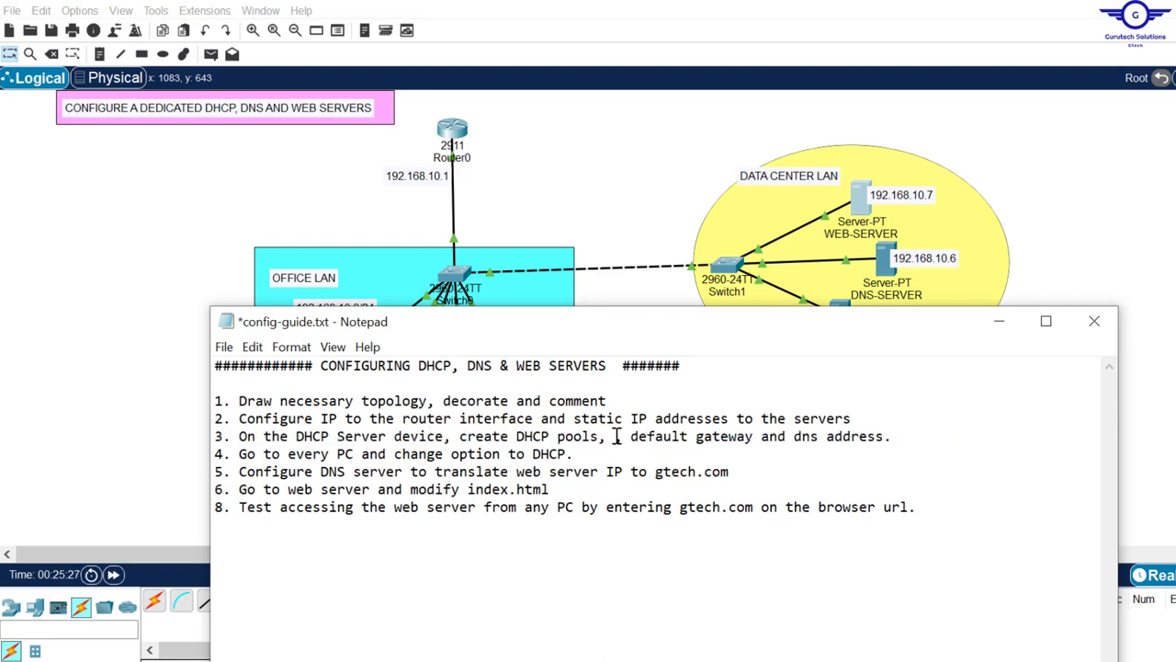
pyautogui.write('subnet')
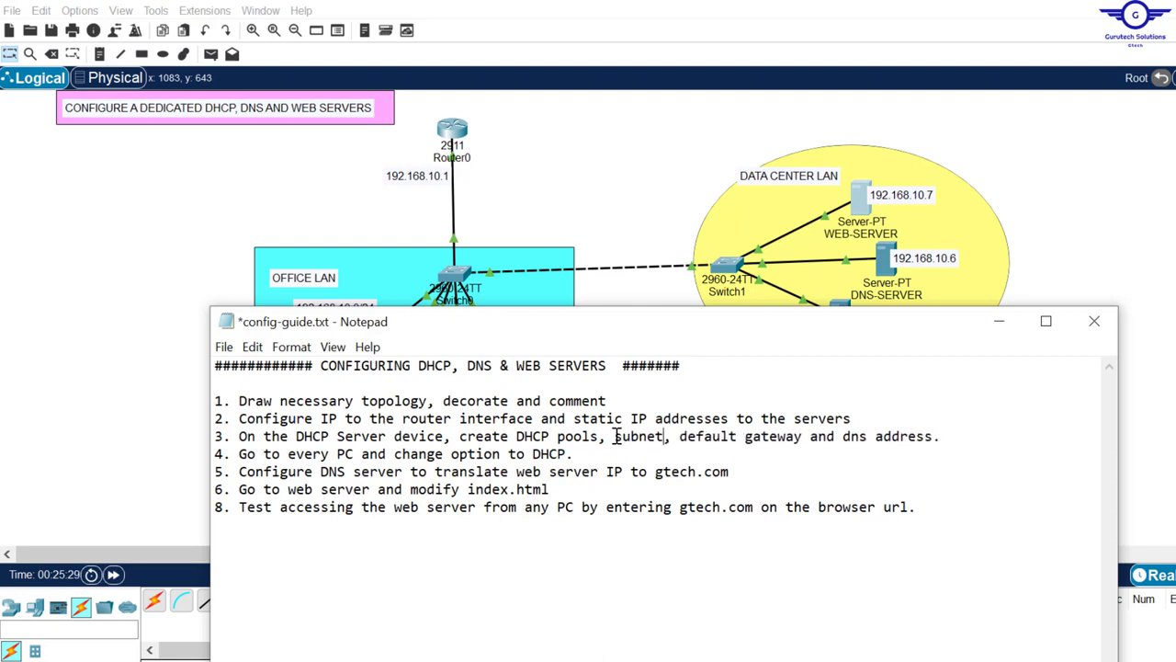
pyautogui.write(' mask')
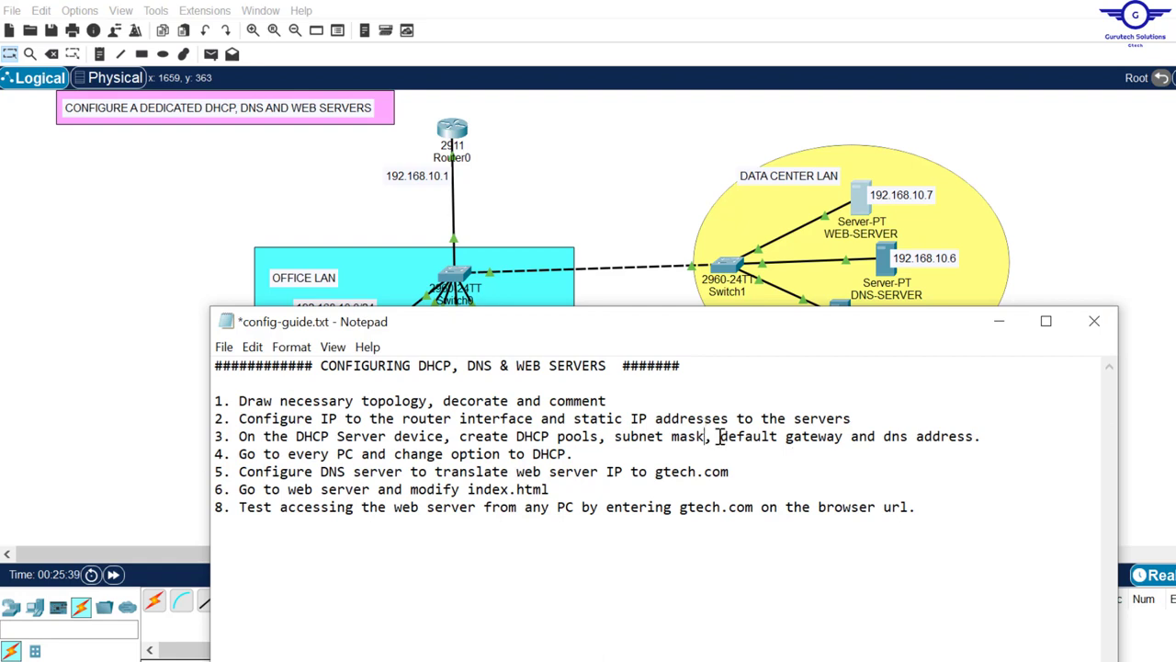
# Insert "no of useable IP" after "subnet mask" in item 3, and widen the Notepad window to fit the whole line.
pyautogui.write(', no ')
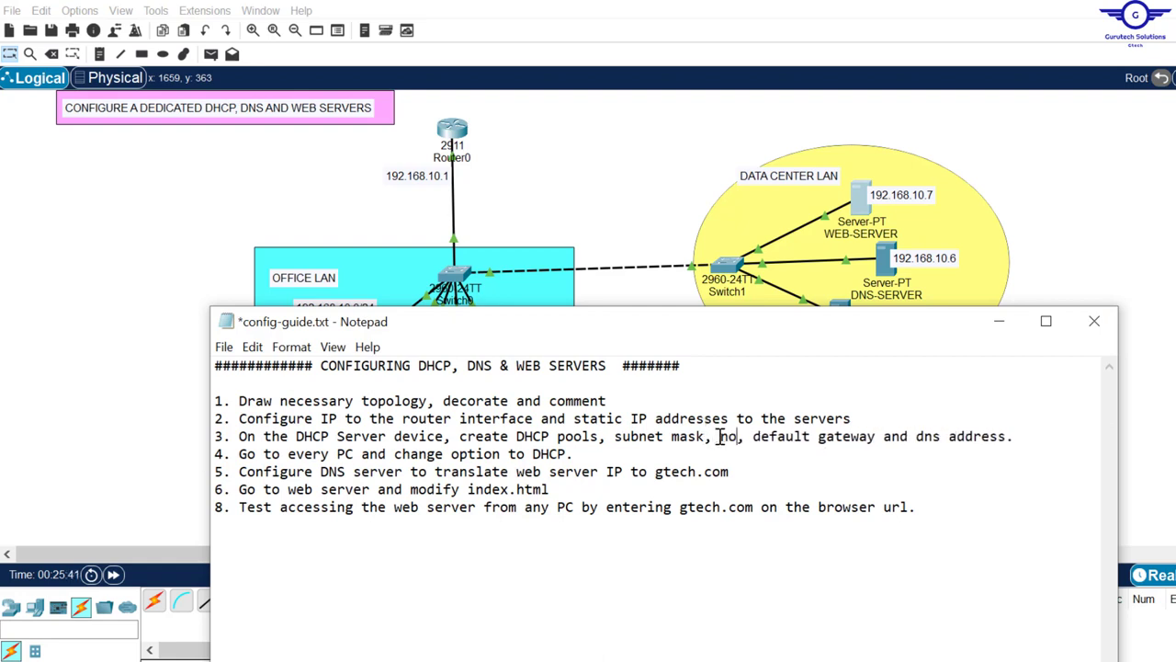
pyautogui.write('of requ')
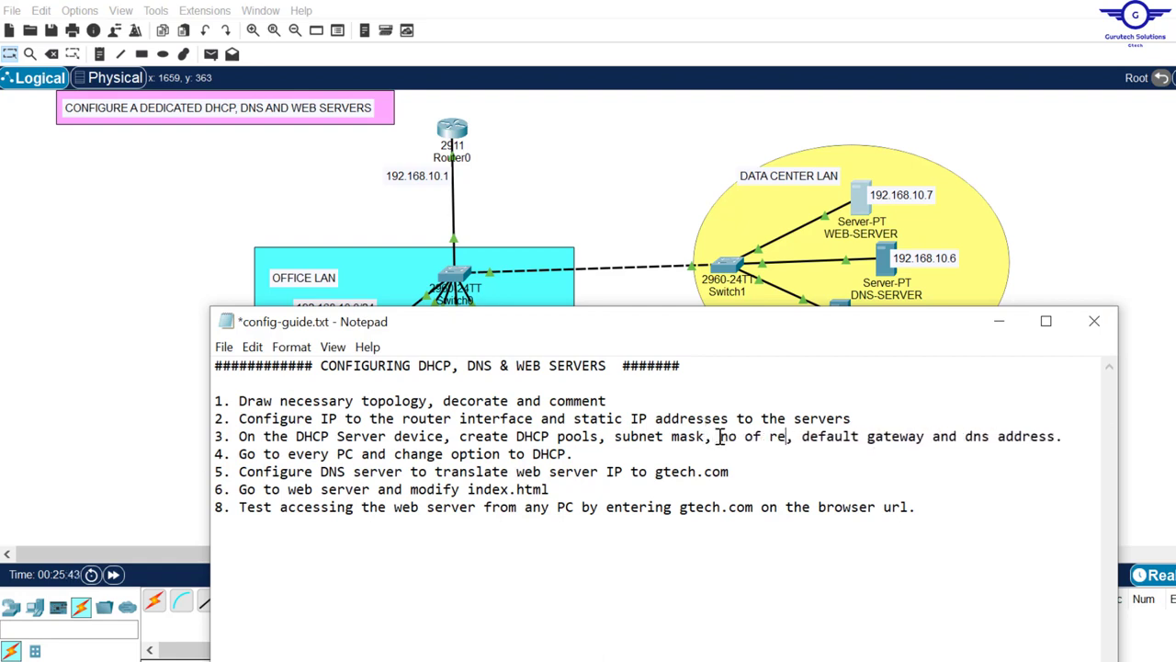
pyautogui.write('ired')
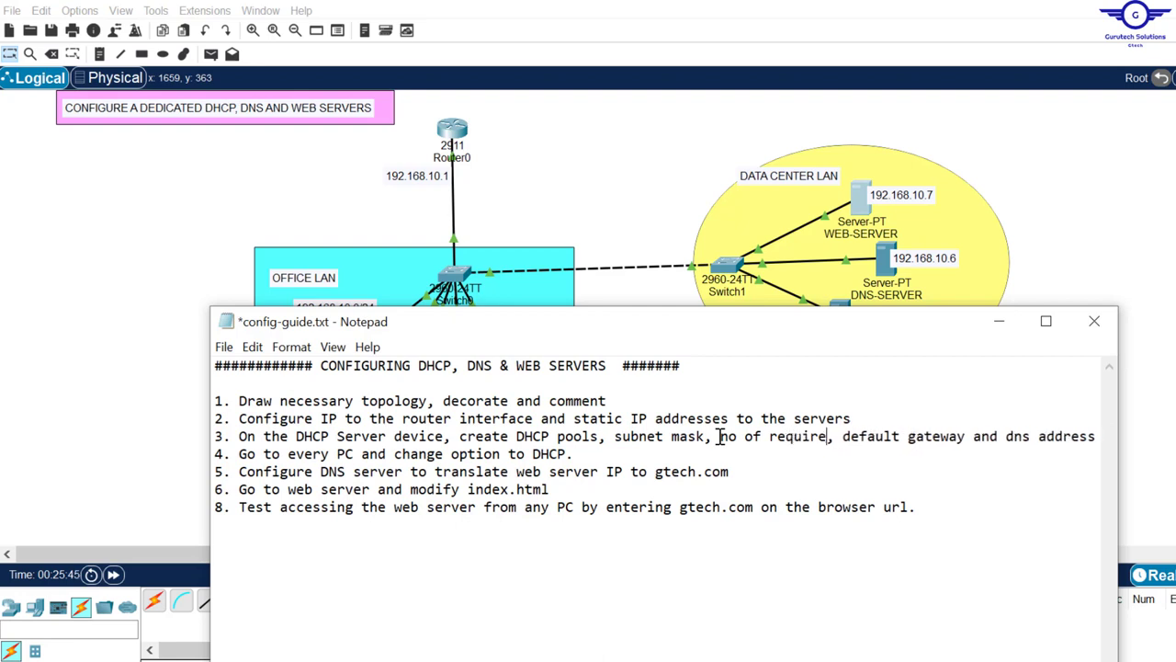
pyautogui.press('BackSpace')
pyautogui.press('BackSpace')
pyautogui.press('BackSpace')
pyautogui.press('BackSpace')
pyautogui.press('BackSpace')
pyautogui.press('BackSpace')
pyautogui.press('BackSpace')
pyautogui.press('BackSpace')
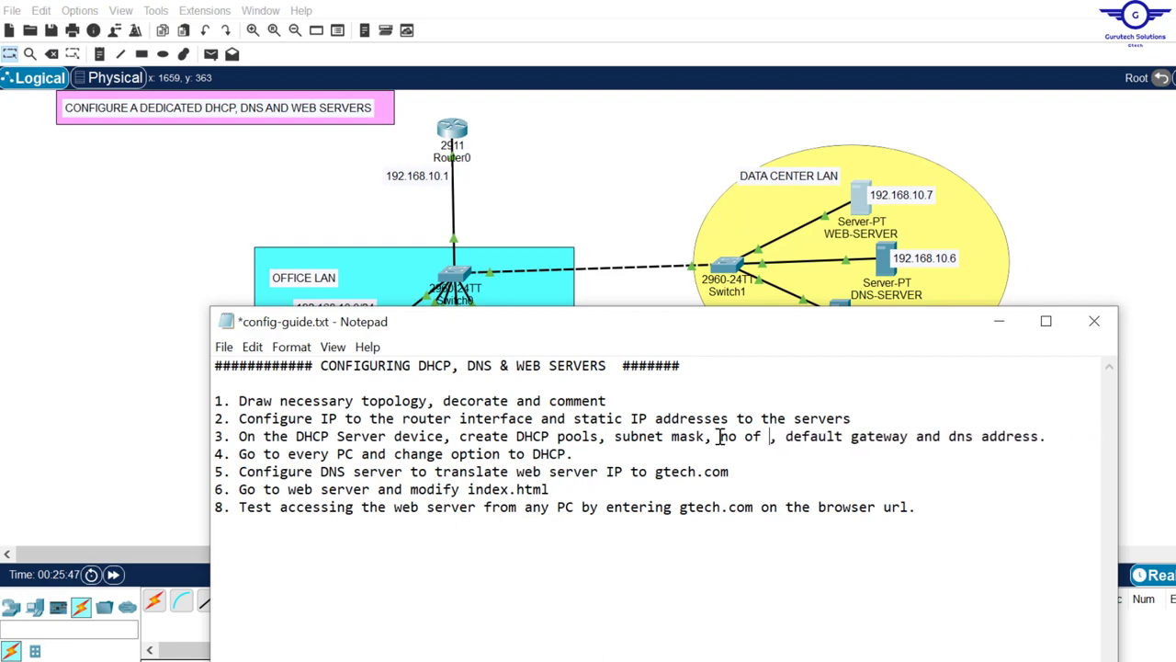
pyautogui.write('us')
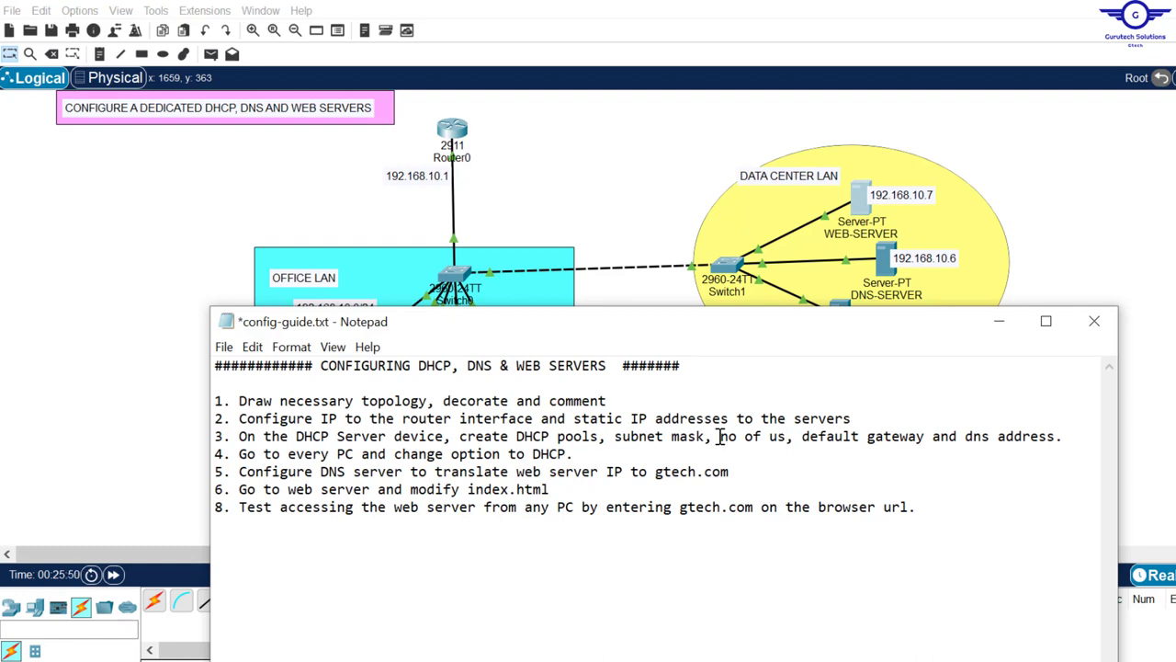
pyautogui.write('eab')
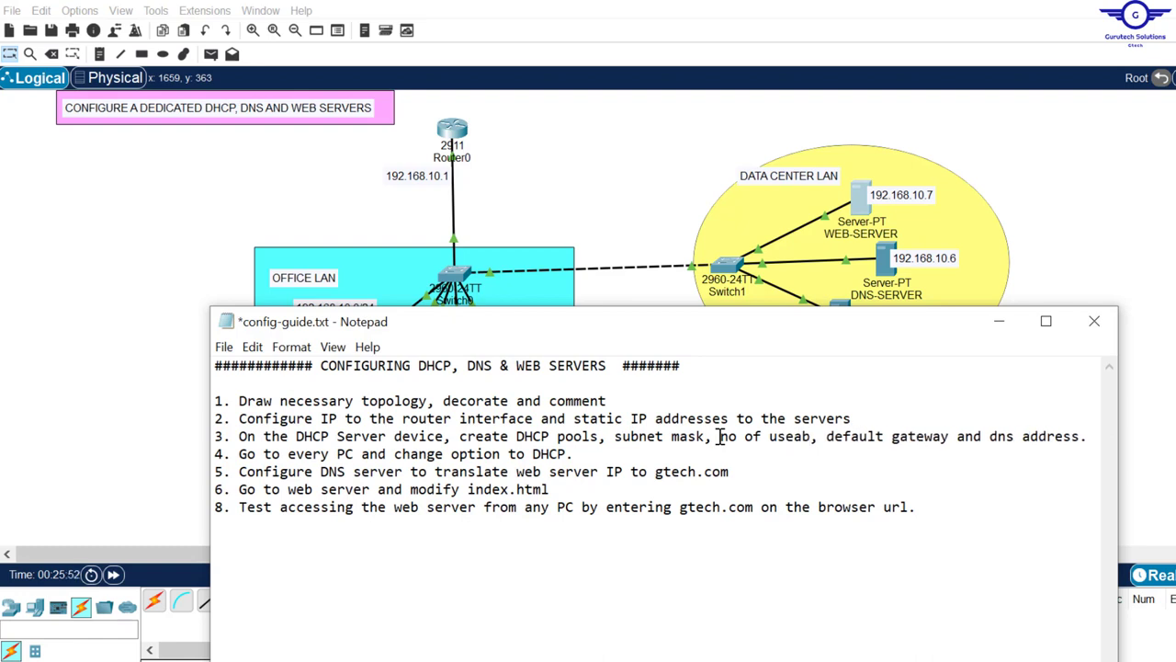
pyautogui.write('le')
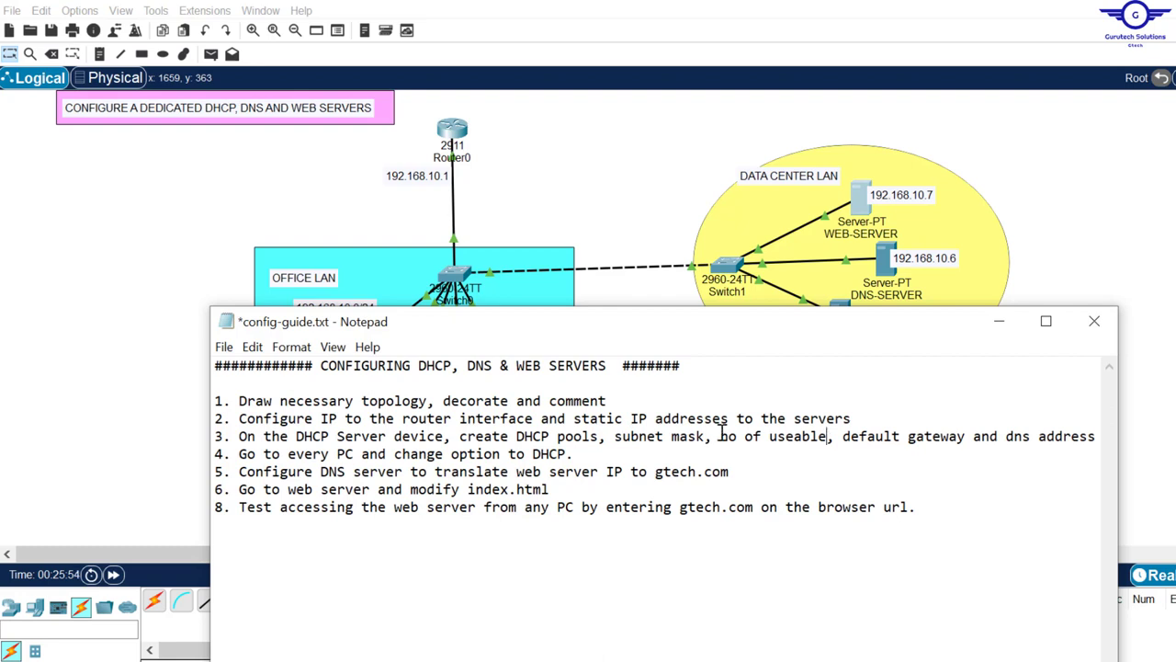
pyautogui.write(' IP')
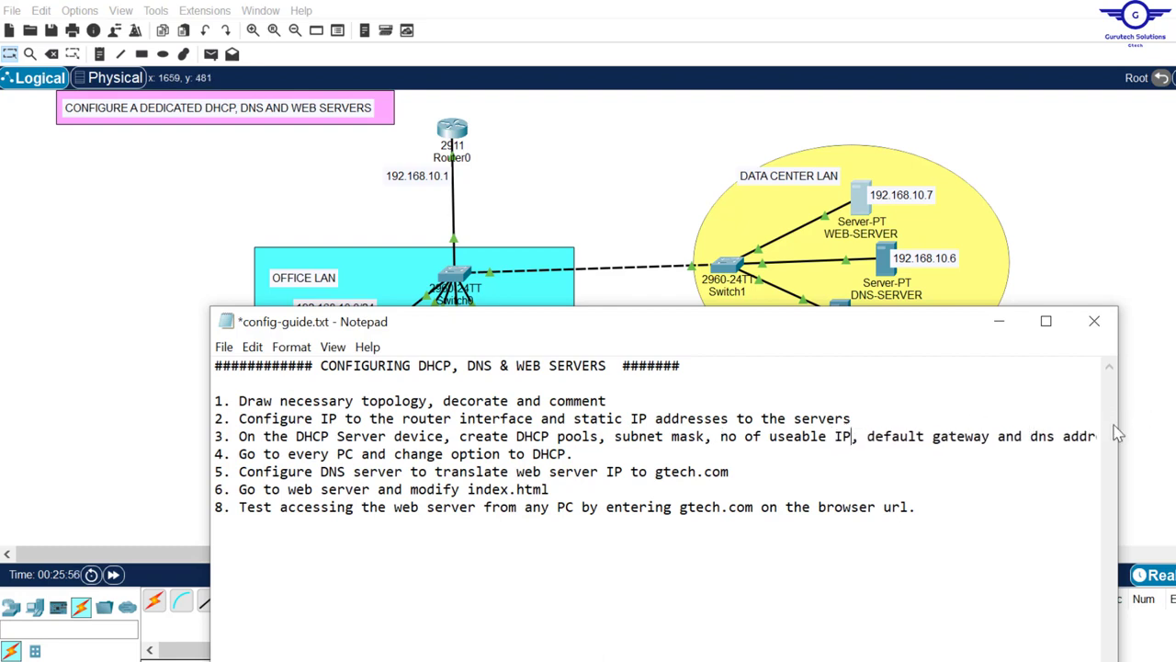
pyautogui.moveTo(1119, 421); pyautogui.dragTo(1175, 422)
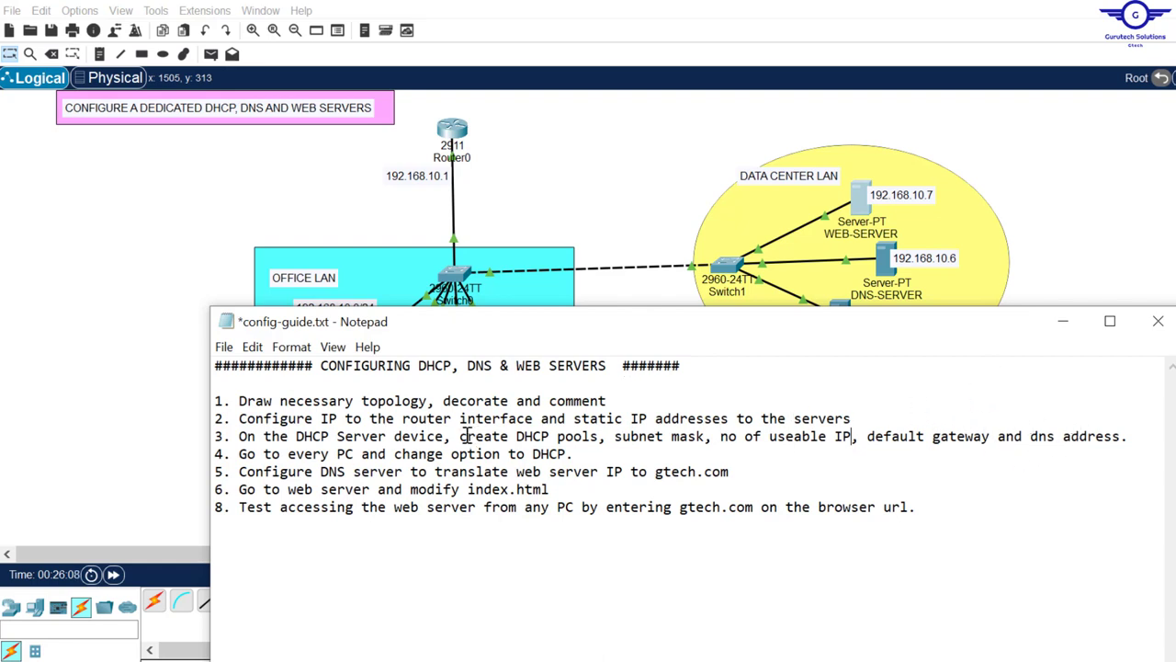
pyautogui.moveTo(465, 436); pyautogui.dragTo(596, 438)
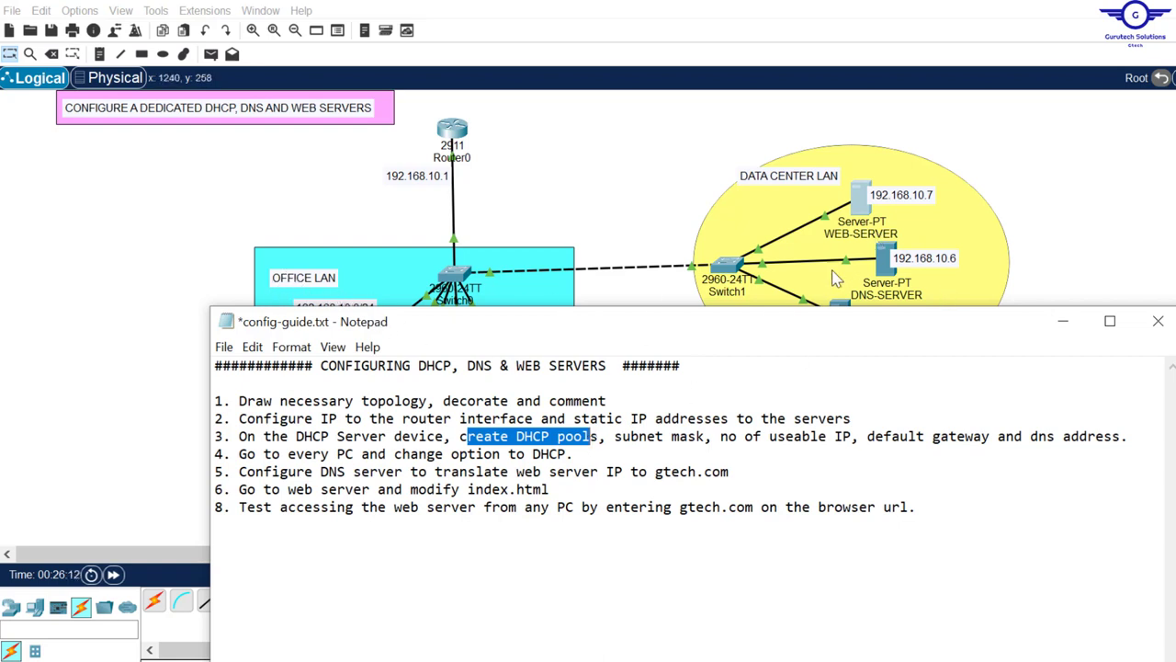
# Switch to Packet Tracer, open the DHCP service settings of DHCP-SERVER and turn the service on.
pyautogui.click(1165, 213)
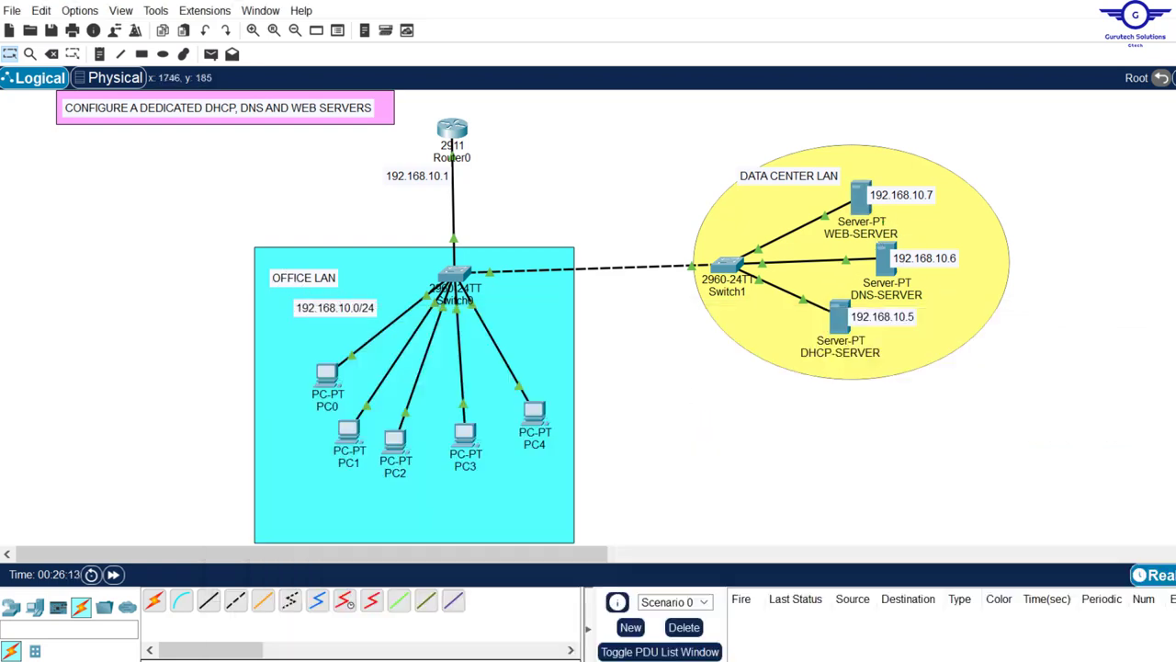
pyautogui.click(838, 326)
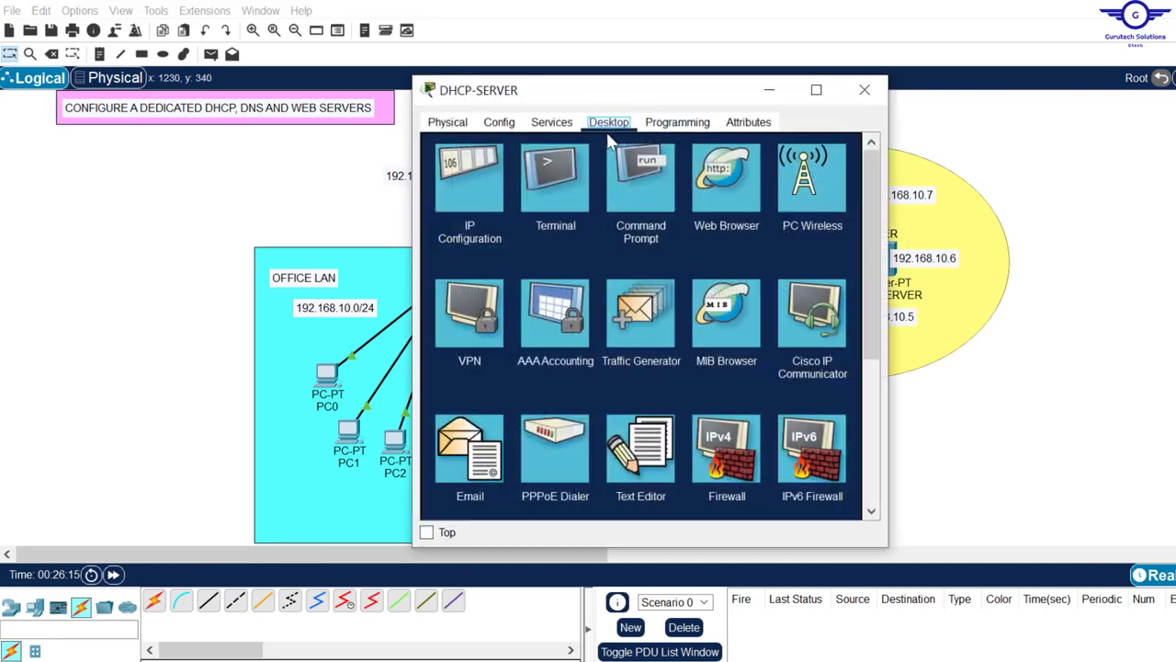
pyautogui.click(551, 122)
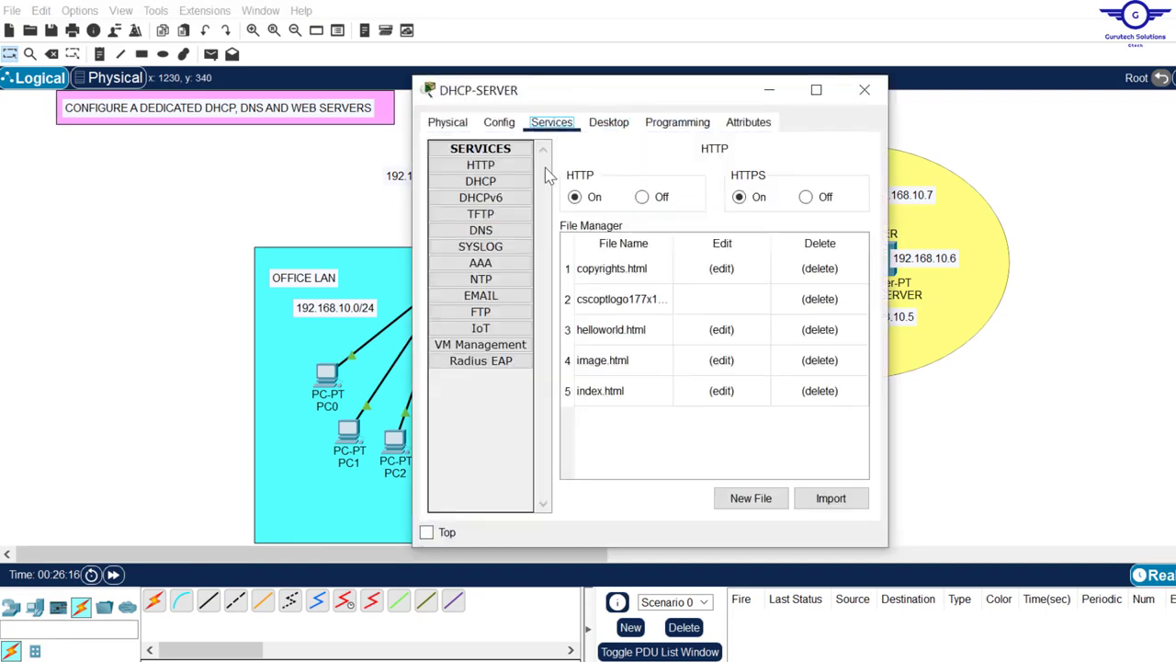
pyautogui.click(481, 182)
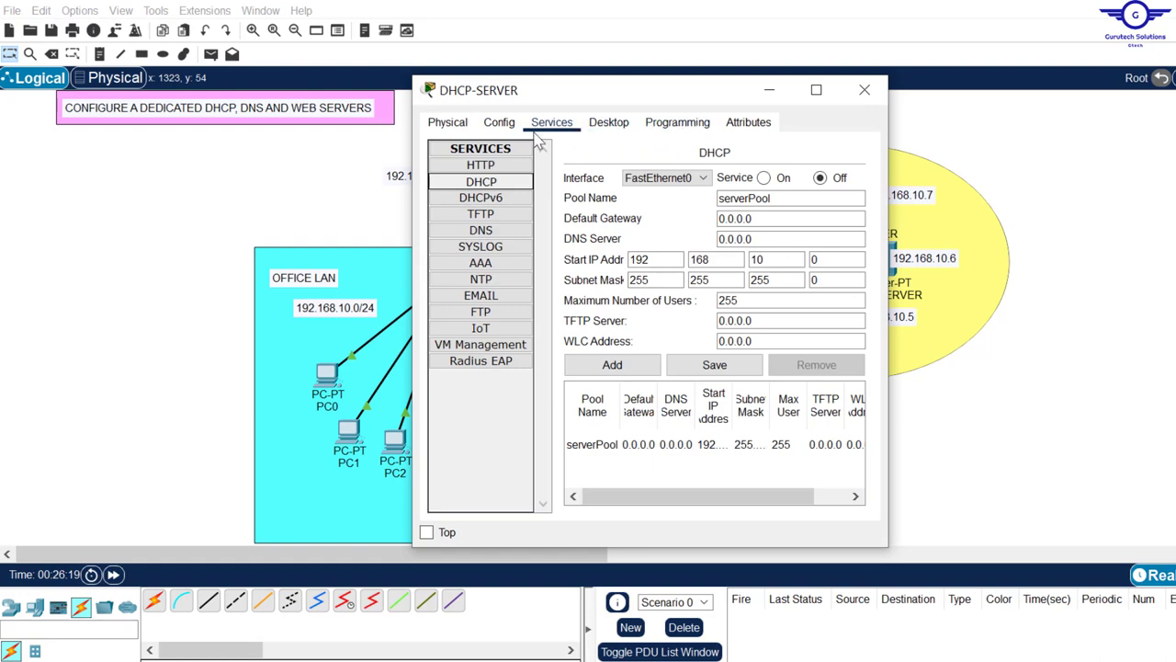
pyautogui.click(447, 123)
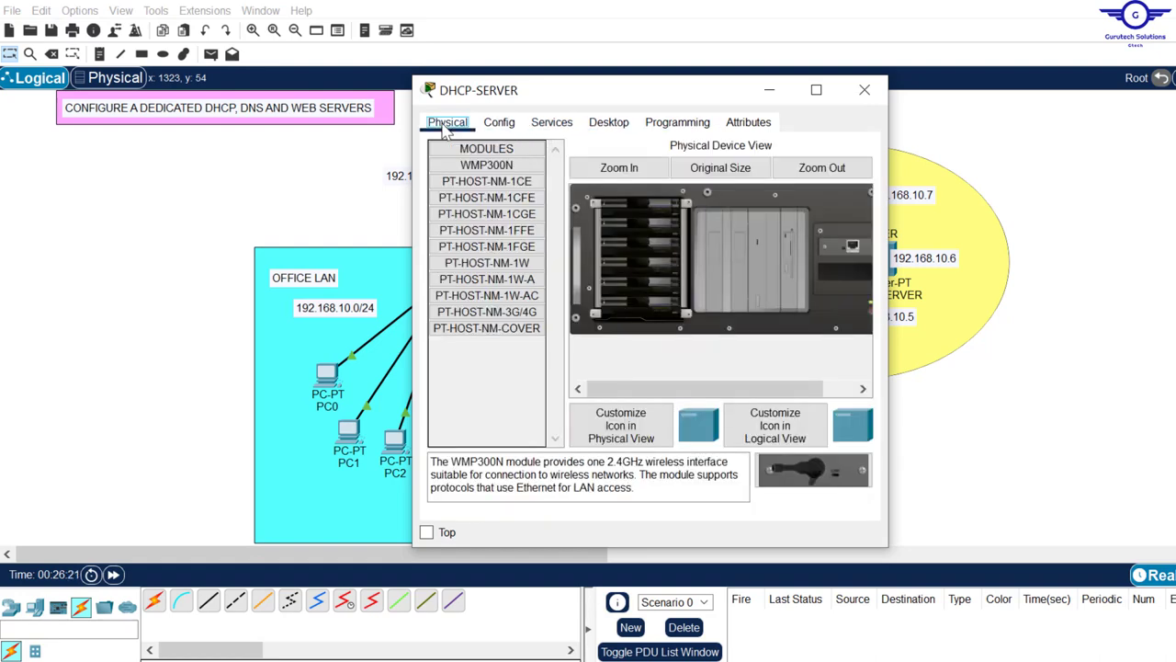
pyautogui.click(555, 126)
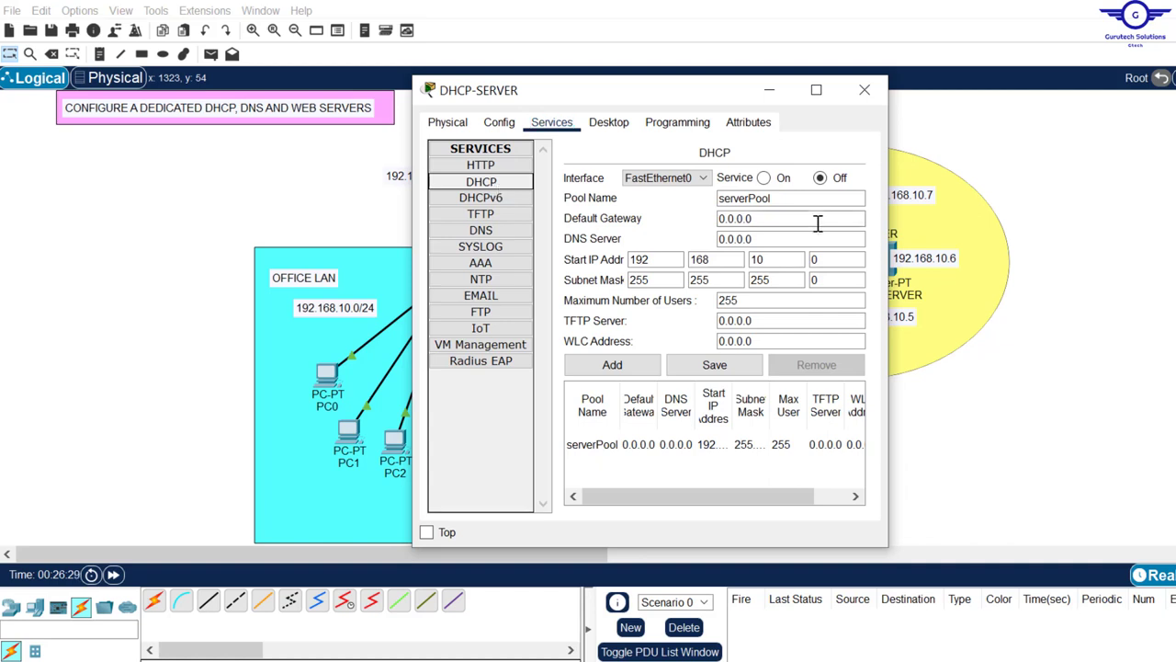
pyautogui.click(766, 180)
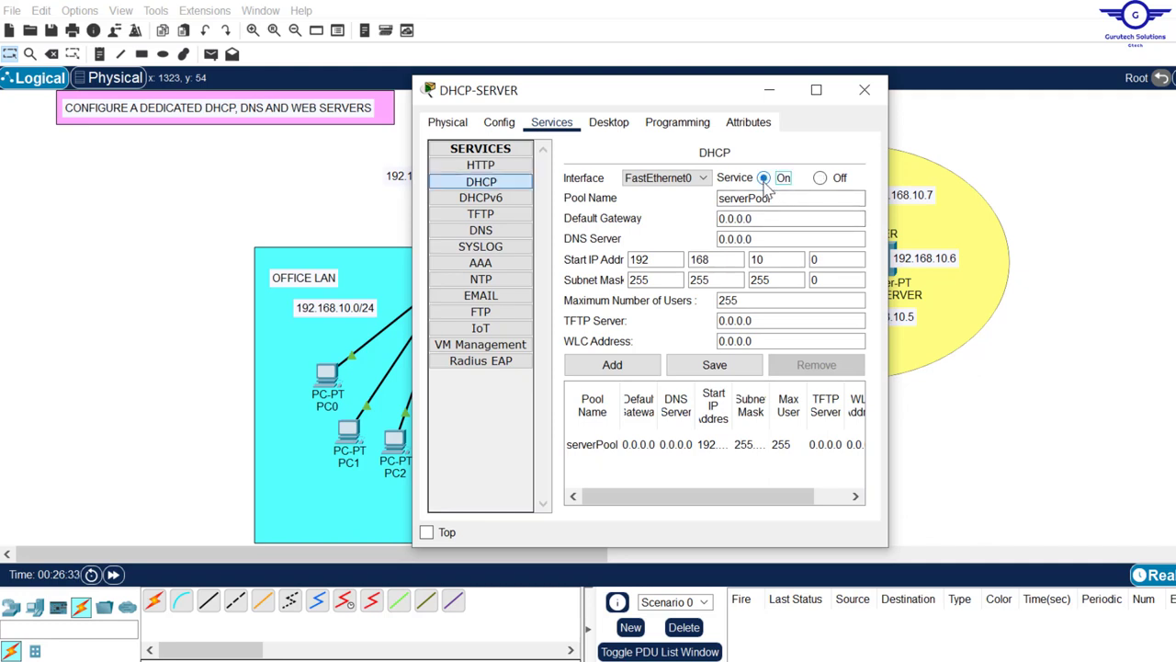
# Set the start IP address of serverPool to 0.0.0.0.
pyautogui.click(763, 260)
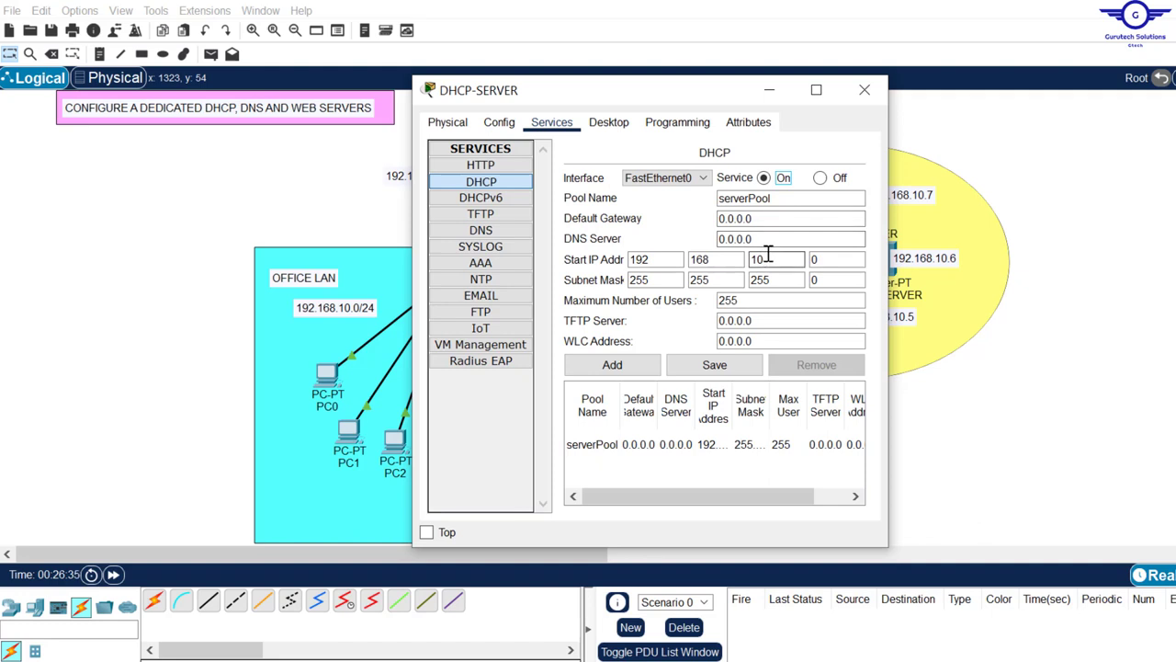
pyautogui.click(759, 200)
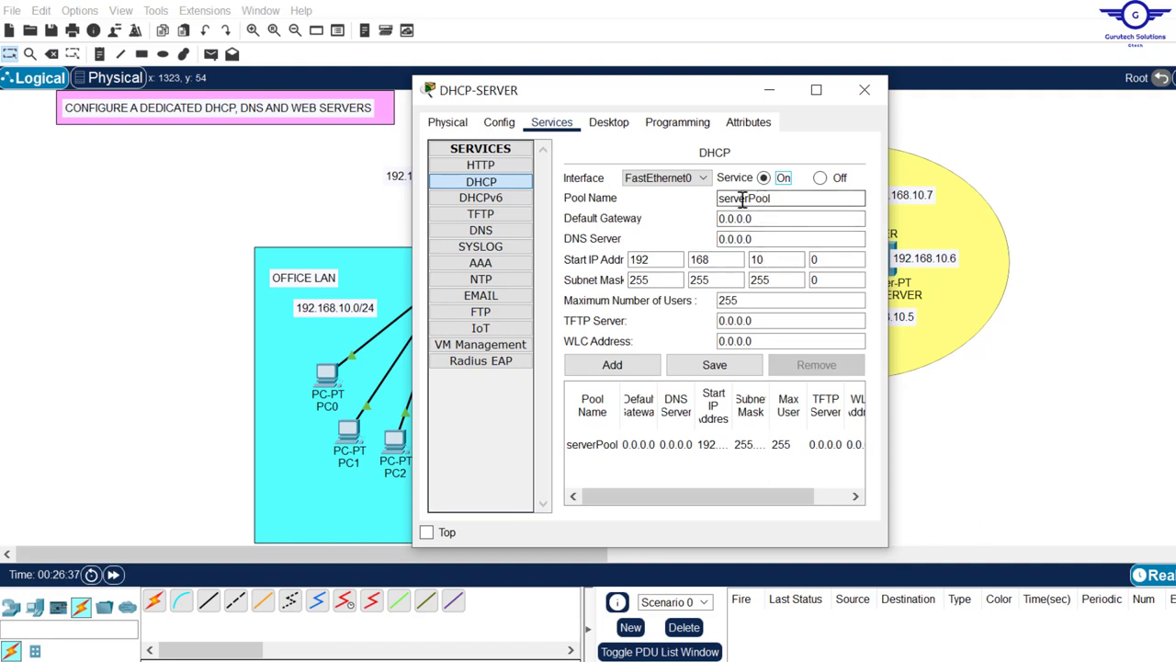
pyautogui.doubleClick(783, 259)
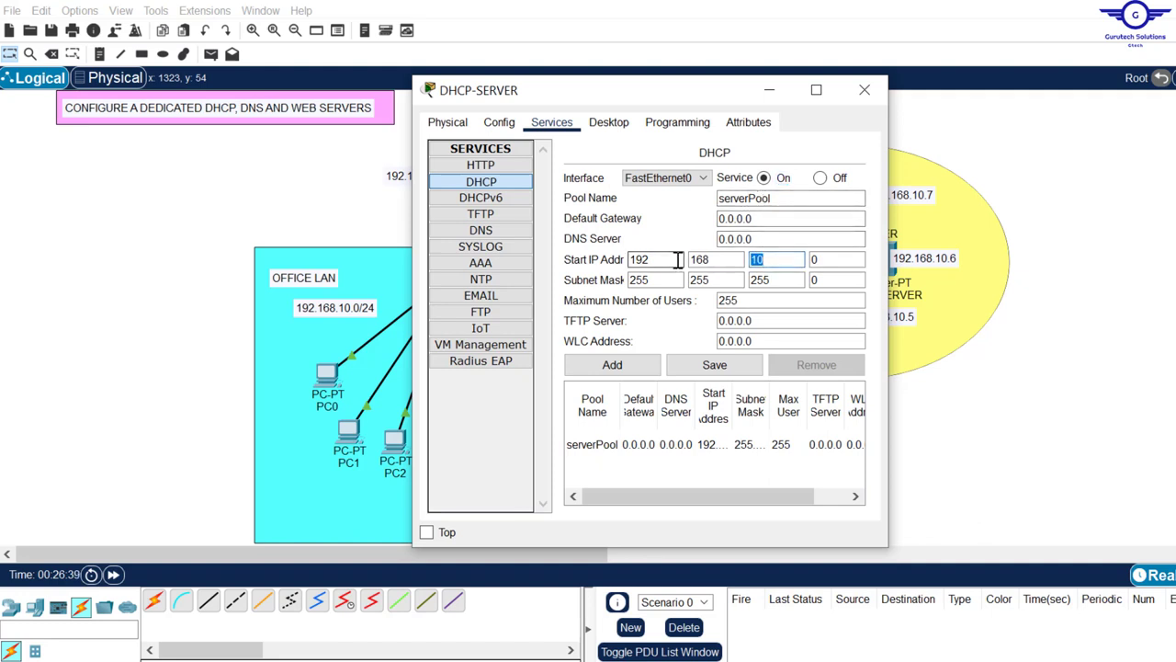
pyautogui.write('0')
pyautogui.doubleClick(717, 260)
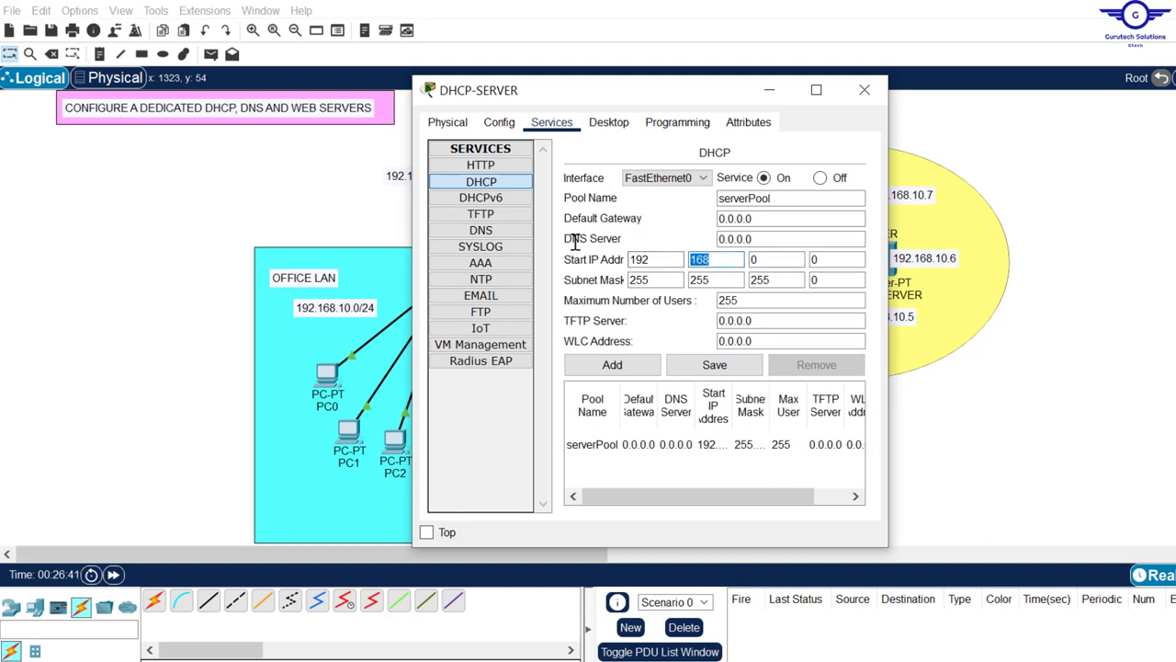
pyautogui.write('0')
pyautogui.click(641, 259)
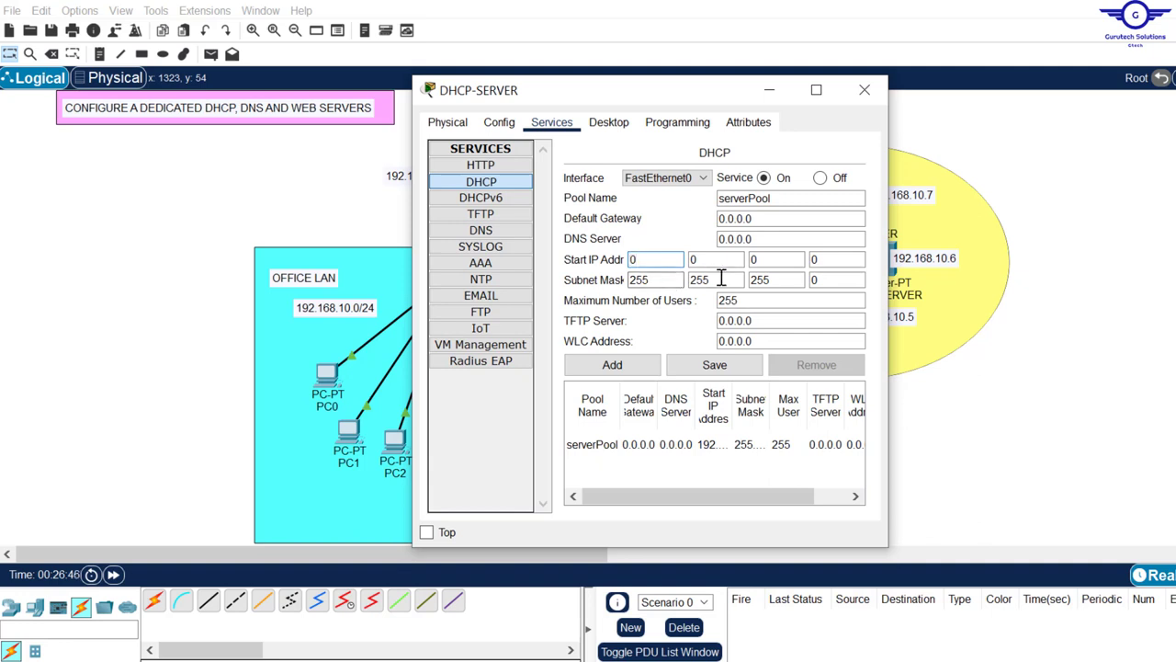
# Set the subnet mask of serverPool to 0.0.0.0.
pyautogui.doubleClick(643, 280)
pyautogui.write('0')
pyautogui.click(736, 280)
pyautogui.doubleClick(736, 280)
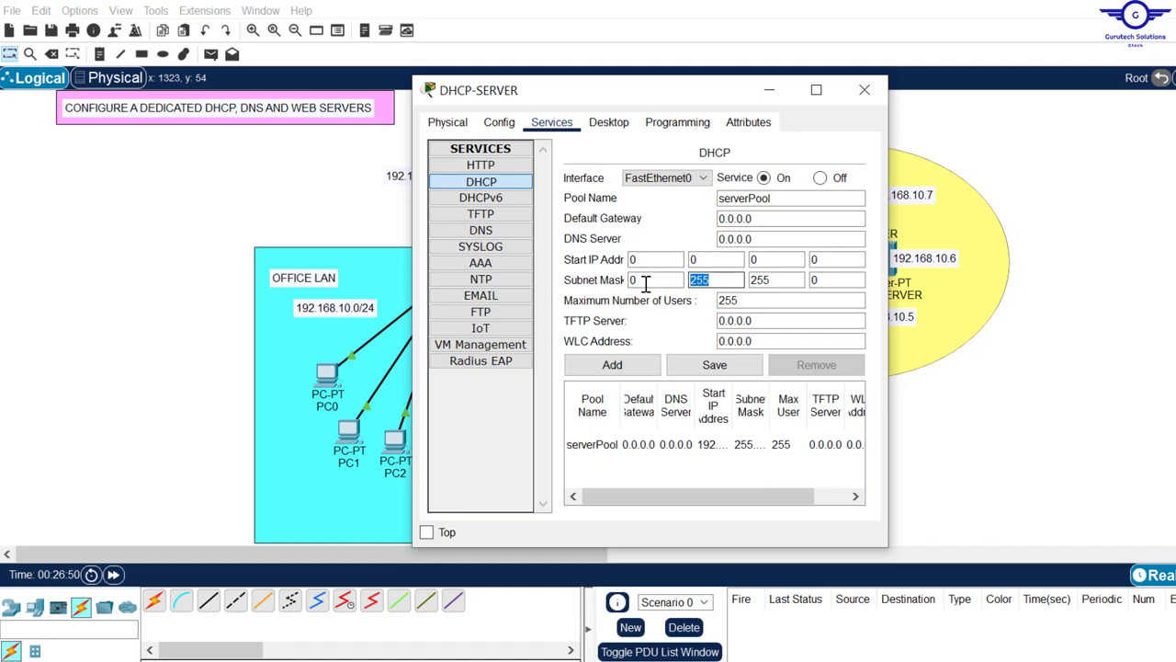
pyautogui.write('0')
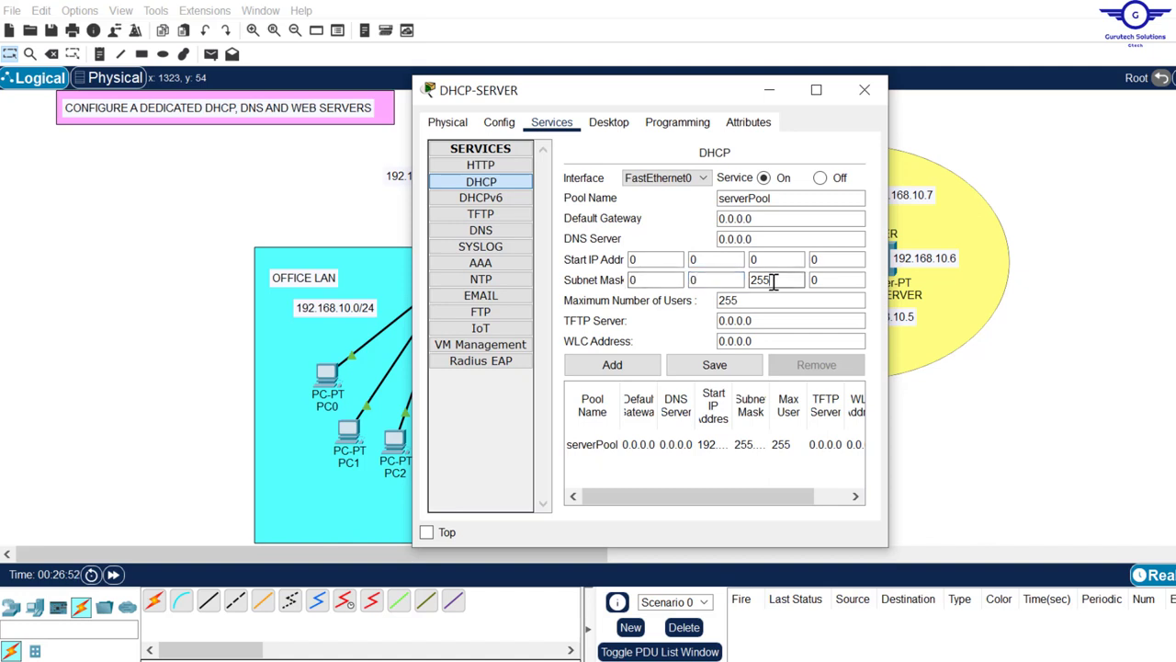
pyautogui.doubleClick(772, 280)
pyautogui.write('0')
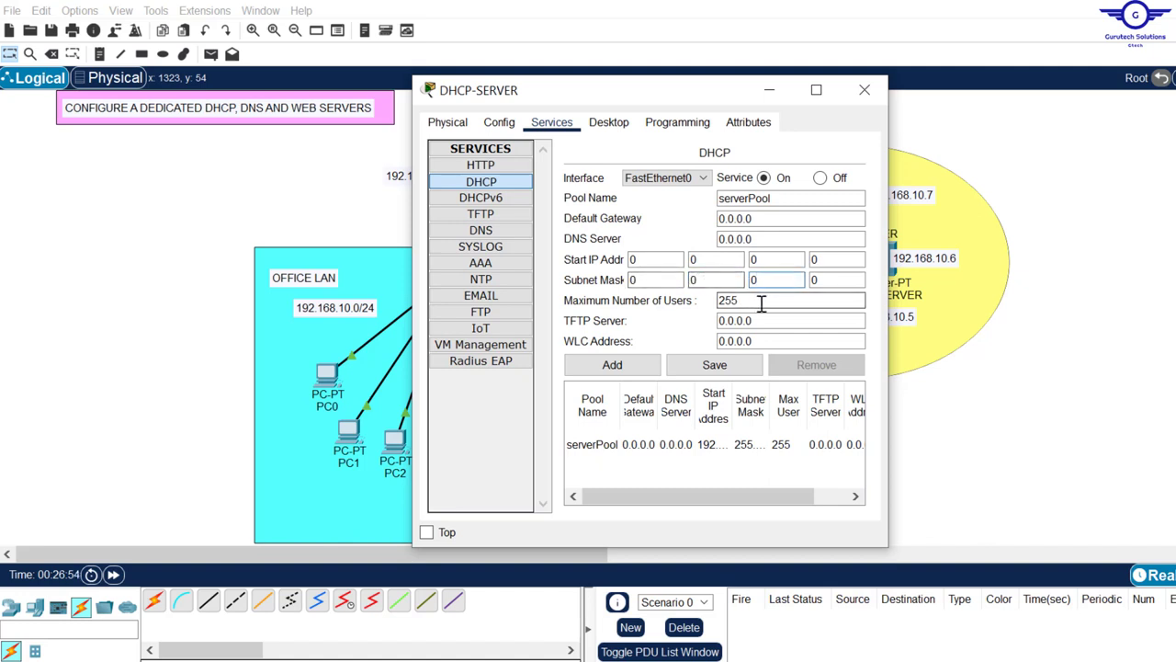
# Set the maximum number of users of serverPool to 0 and save the pool.
pyautogui.doubleClick(754, 301)
pyautogui.write('0')
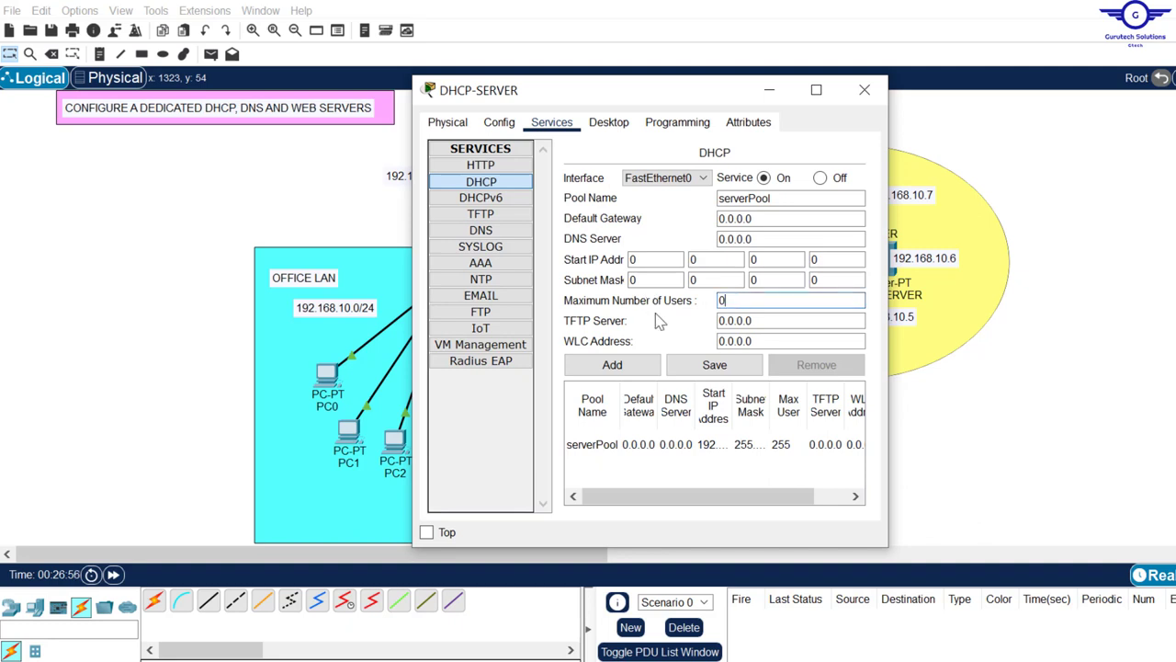
pyautogui.click(722, 366)
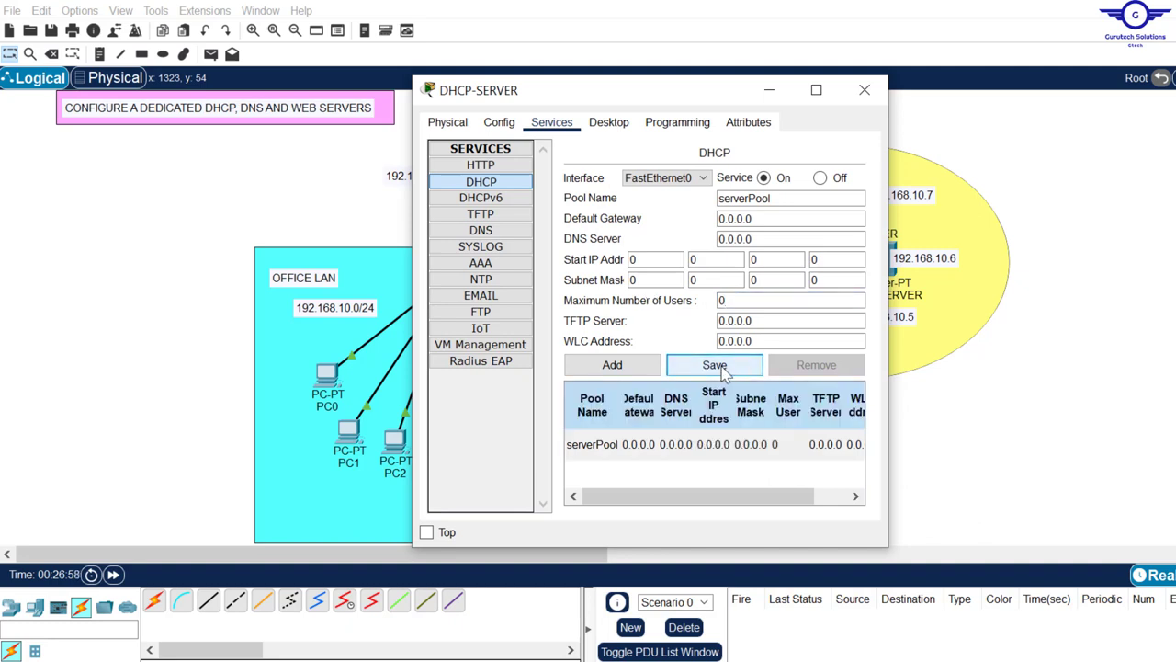
pyautogui.click(705, 444)
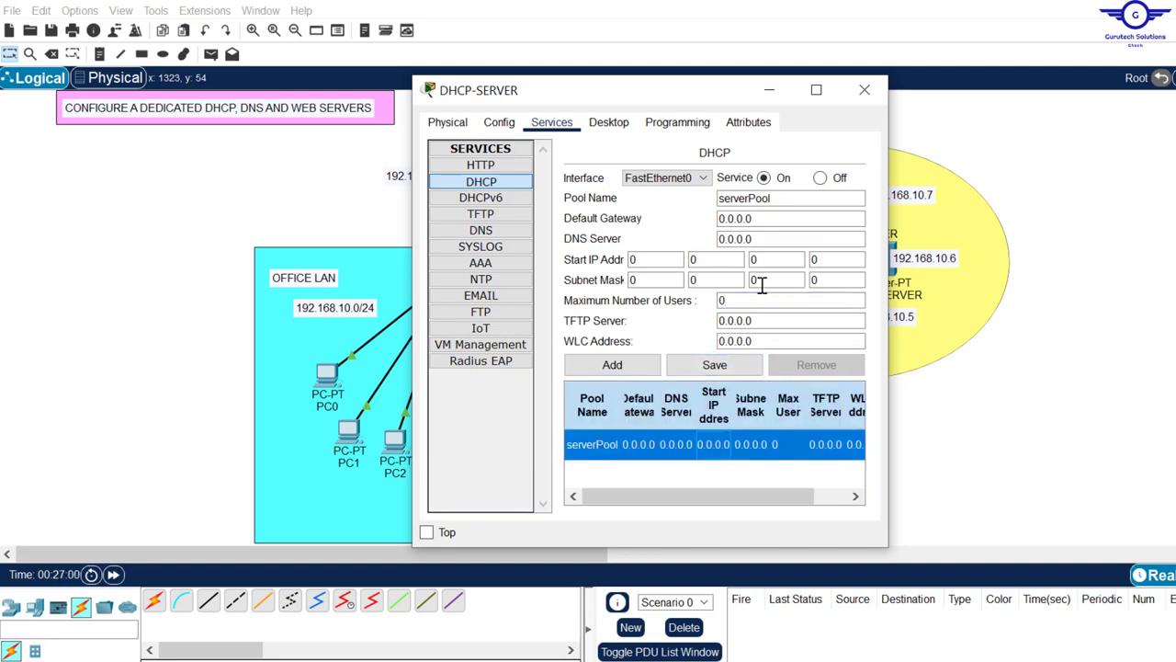
# Enter OFFICE-LAN-Pool as the pool name for a new DHCP pool.
pyautogui.click(750, 217)
pyautogui.moveTo(747, 197); pyautogui.dragTo(682, 201)
pyautogui.press('capslock')
pyautogui.write('O')
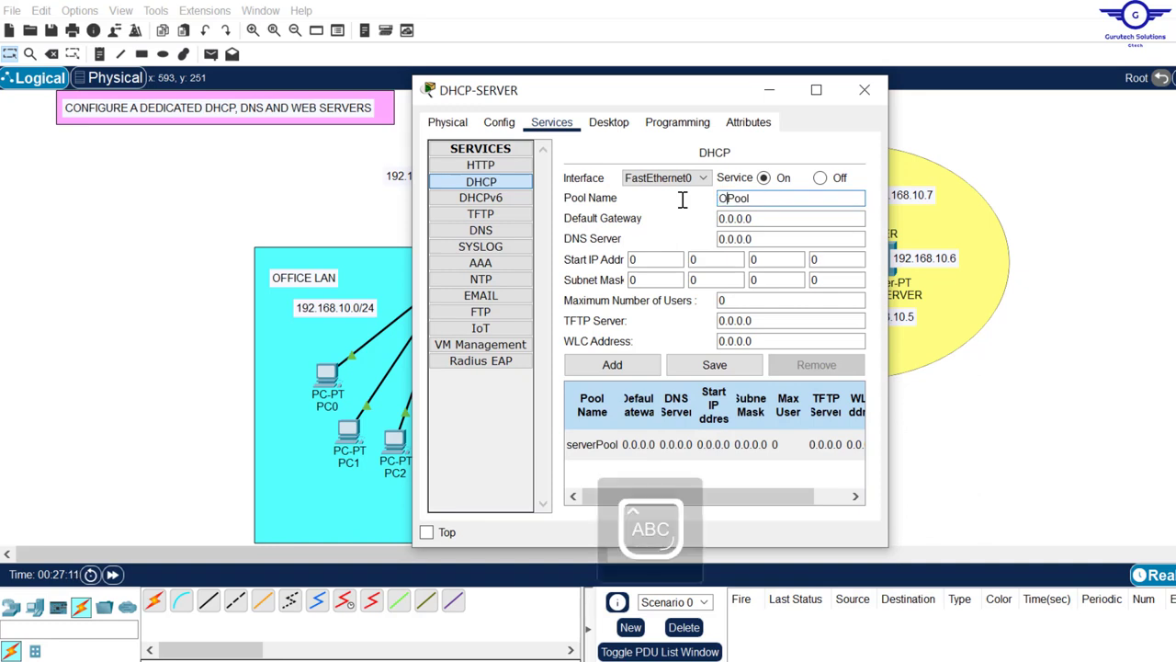
pyautogui.write('FFICE')
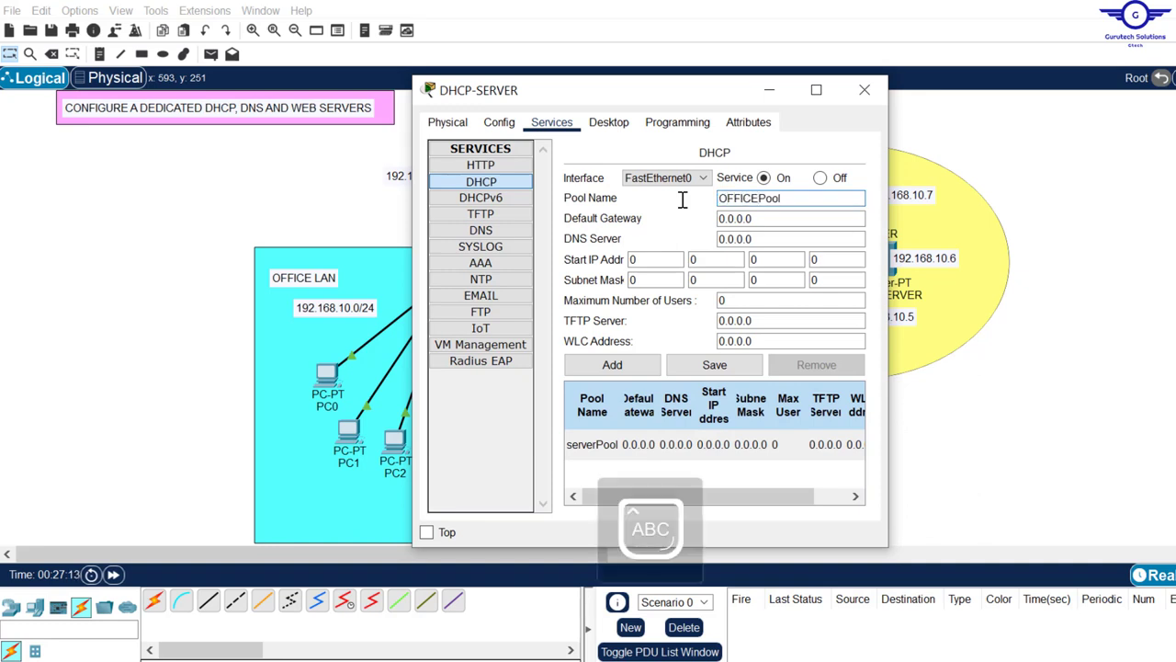
pyautogui.write('-LAN-')
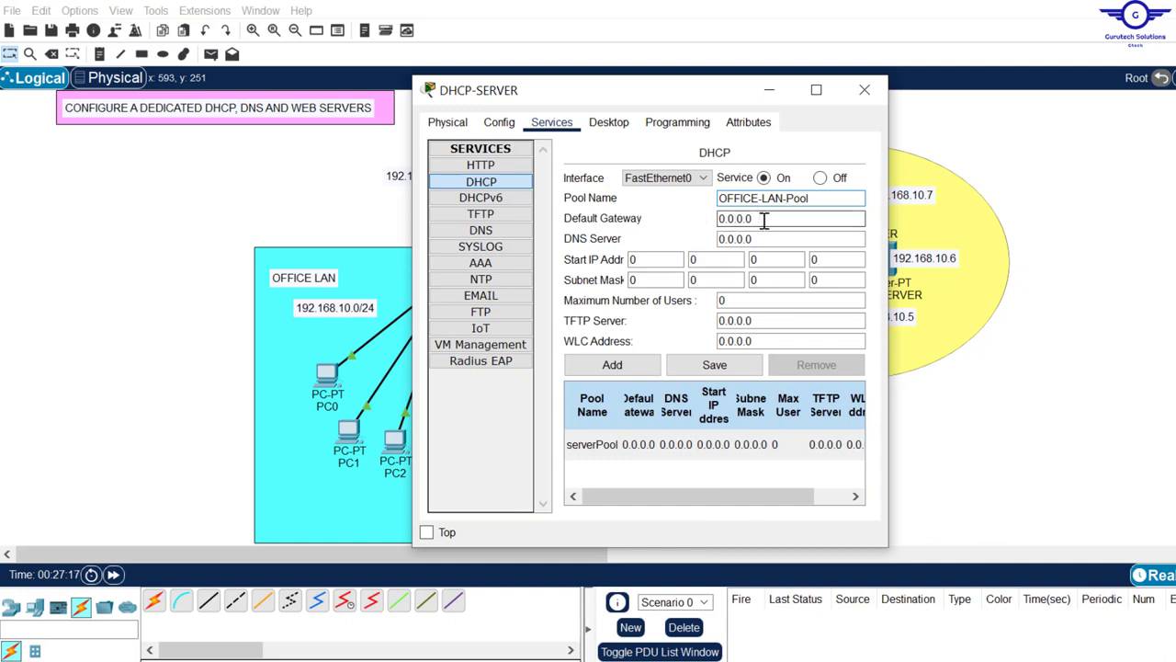
# Set the default gateway of OFFICE-LAN-Pool to 192.168.10.1.
pyautogui.moveTo(747, 218); pyautogui.dragTo(684, 207)
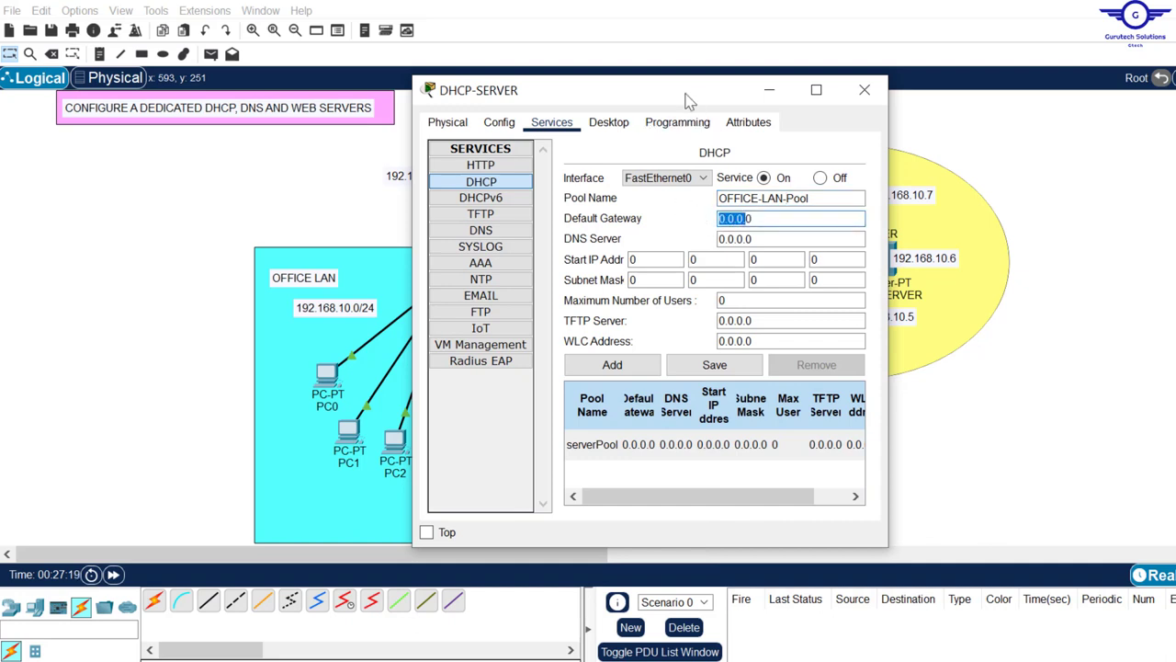
pyautogui.moveTo(687, 96); pyautogui.dragTo(864, 98)
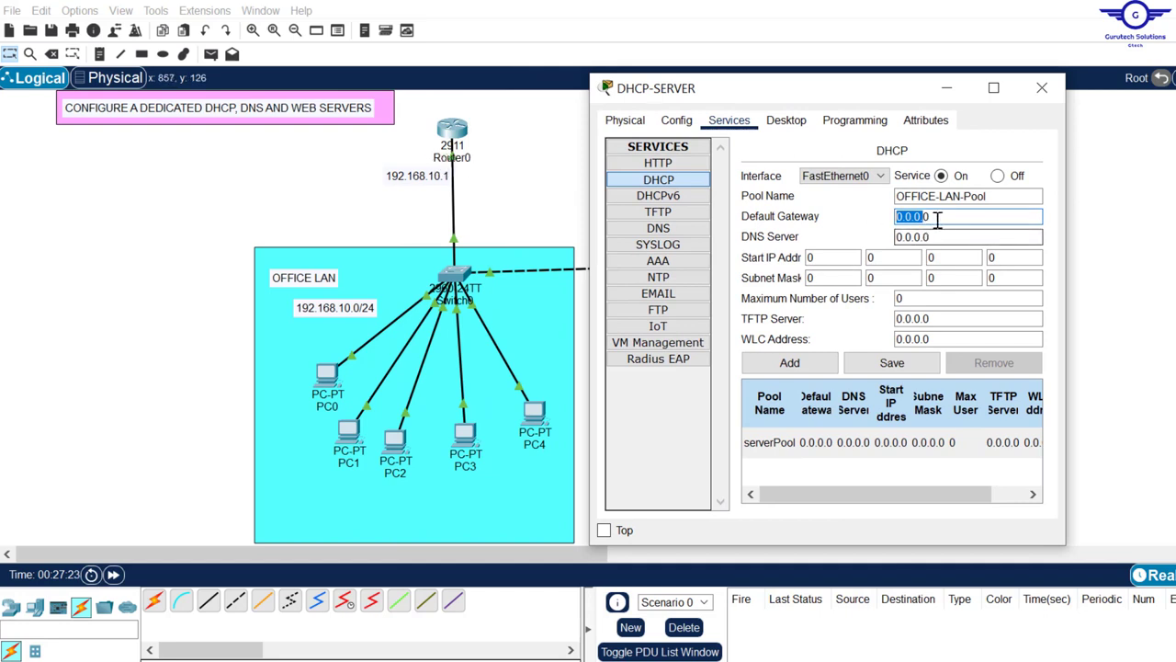
pyautogui.moveTo(938, 218); pyautogui.dragTo(865, 221)
pyautogui.write('192.168.10.1')
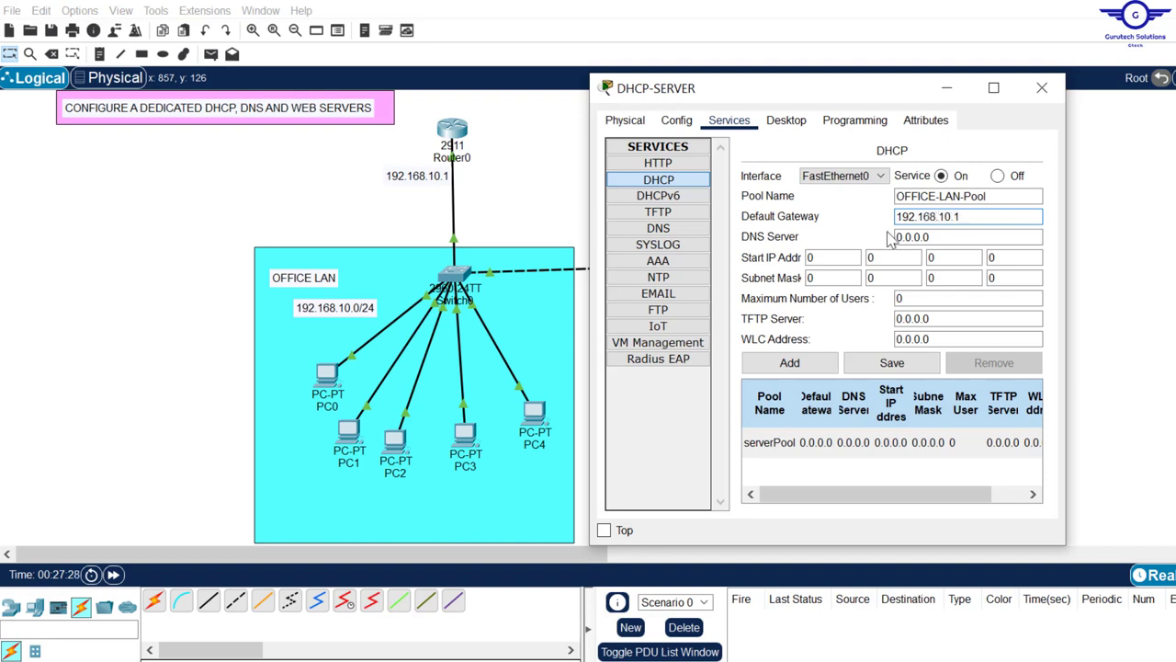
# Set the DNS server of OFFICE-LAN-Pool to 192.168.10.6, the address of DNS-SERVER.
pyautogui.moveTo(960, 237); pyautogui.dragTo(890, 236)
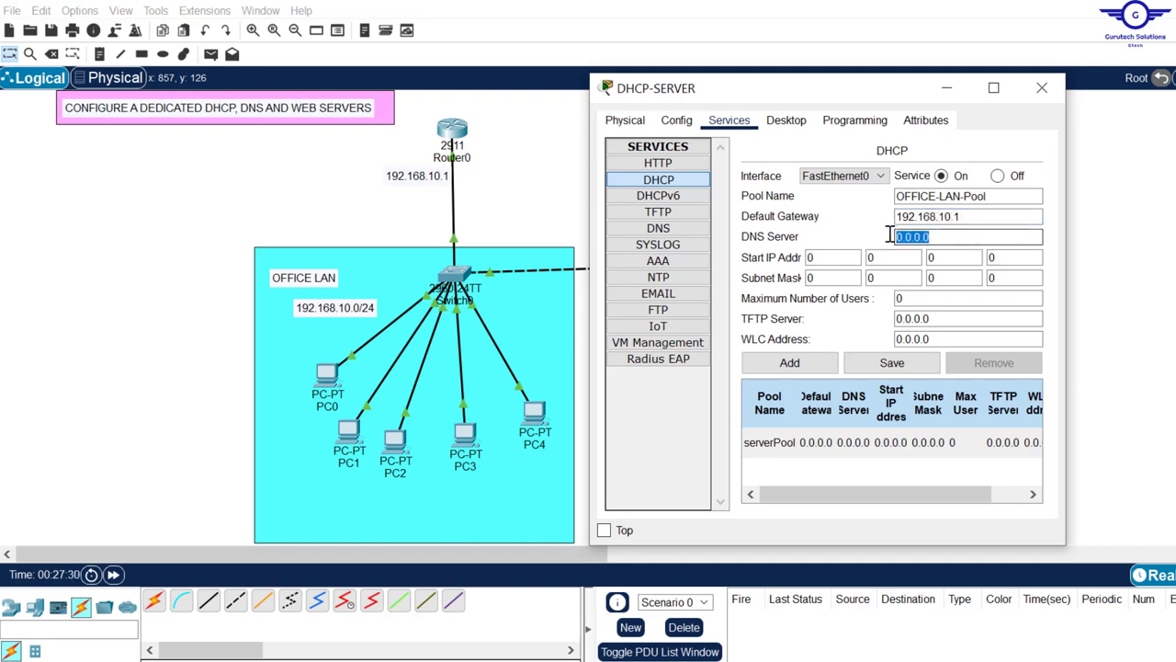
pyautogui.moveTo(862, 102); pyautogui.dragTo(548, 100)
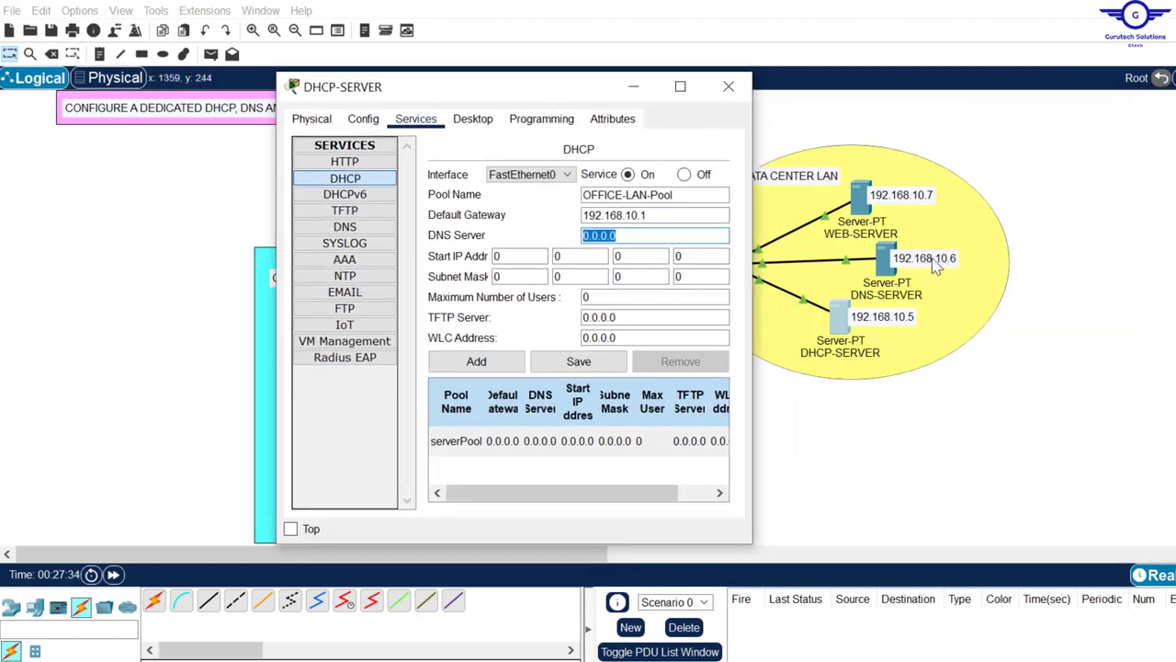
pyautogui.write('192.168.10.6')
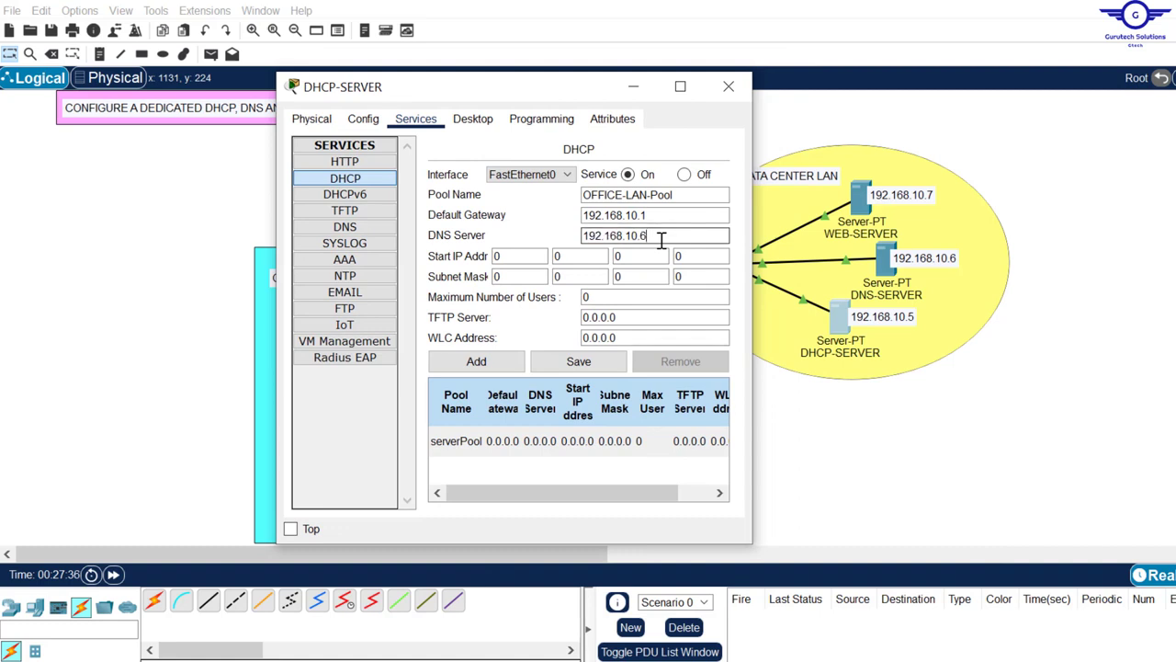
# Set the start IP address of OFFICE-LAN-Pool to 192.168.10.11.
pyautogui.click(512, 263)
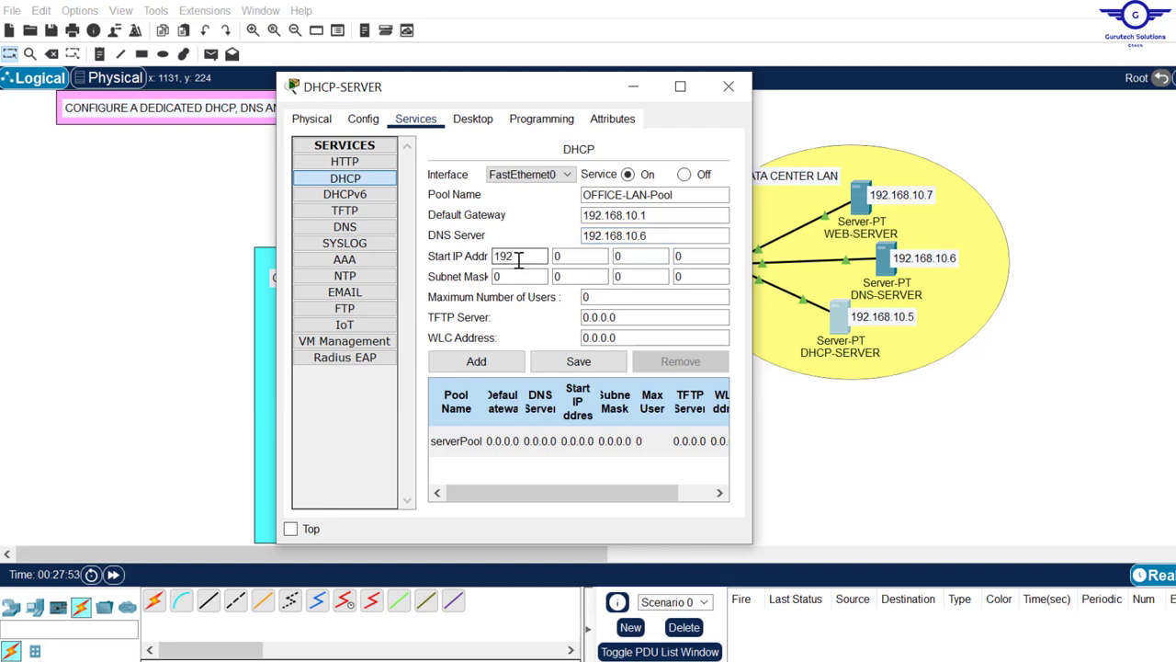
pyautogui.moveTo(592, 256); pyautogui.dragTo(543, 256)
pyautogui.write('10')
pyautogui.click(703, 260)
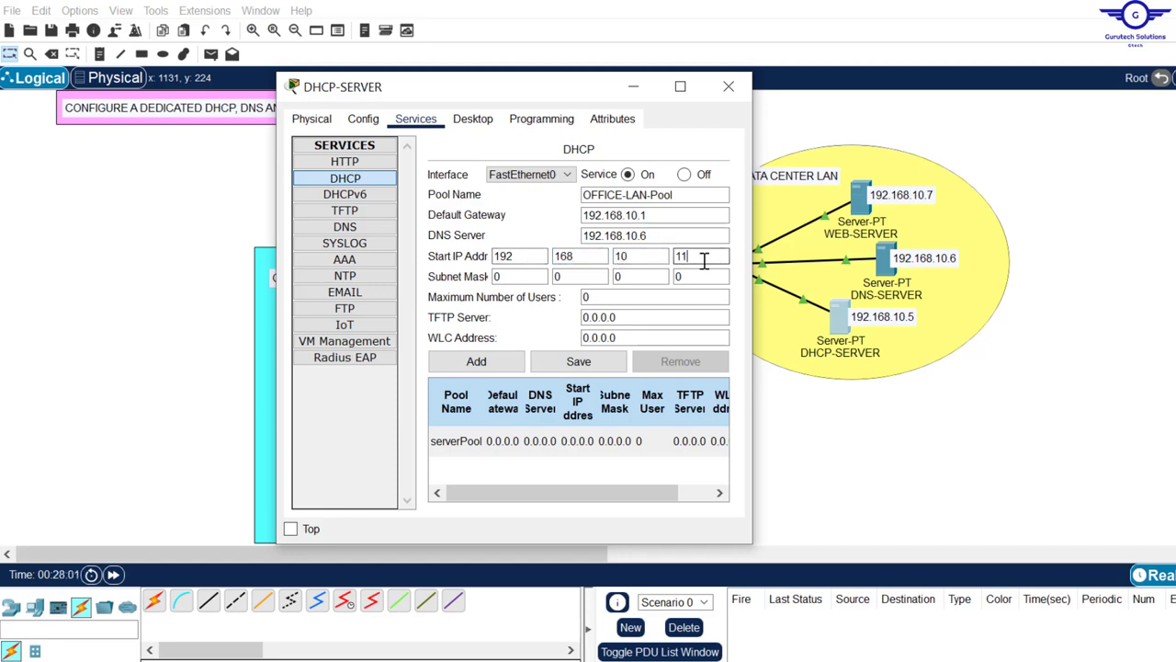
pyautogui.moveTo(700, 257); pyautogui.dragTo(677, 258)
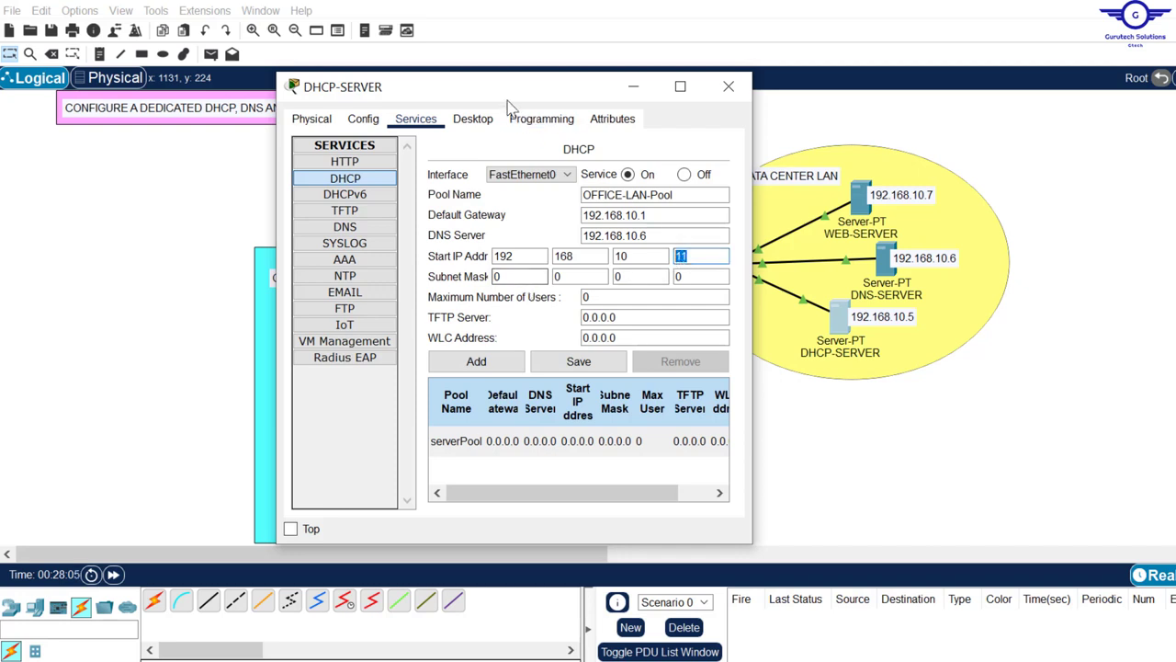
pyautogui.moveTo(511, 103); pyautogui.dragTo(671, 103)
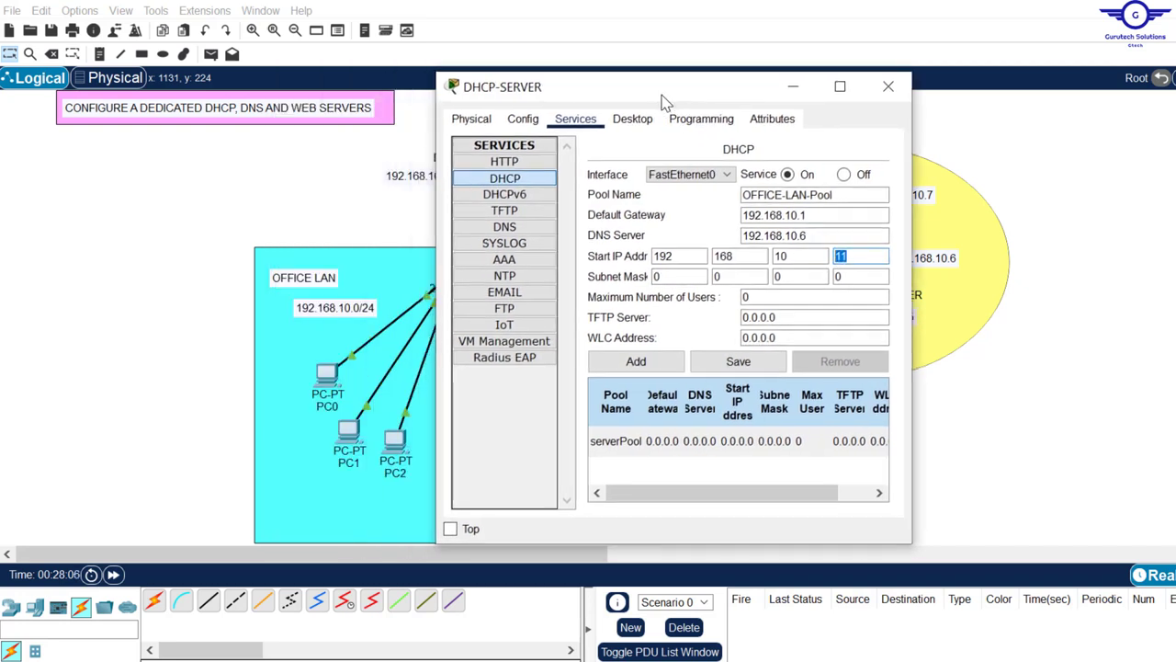
# Enter 255.255.255.255 as the subnet mask of OFFICE-LAN-Pool.
pyautogui.click(669, 277)
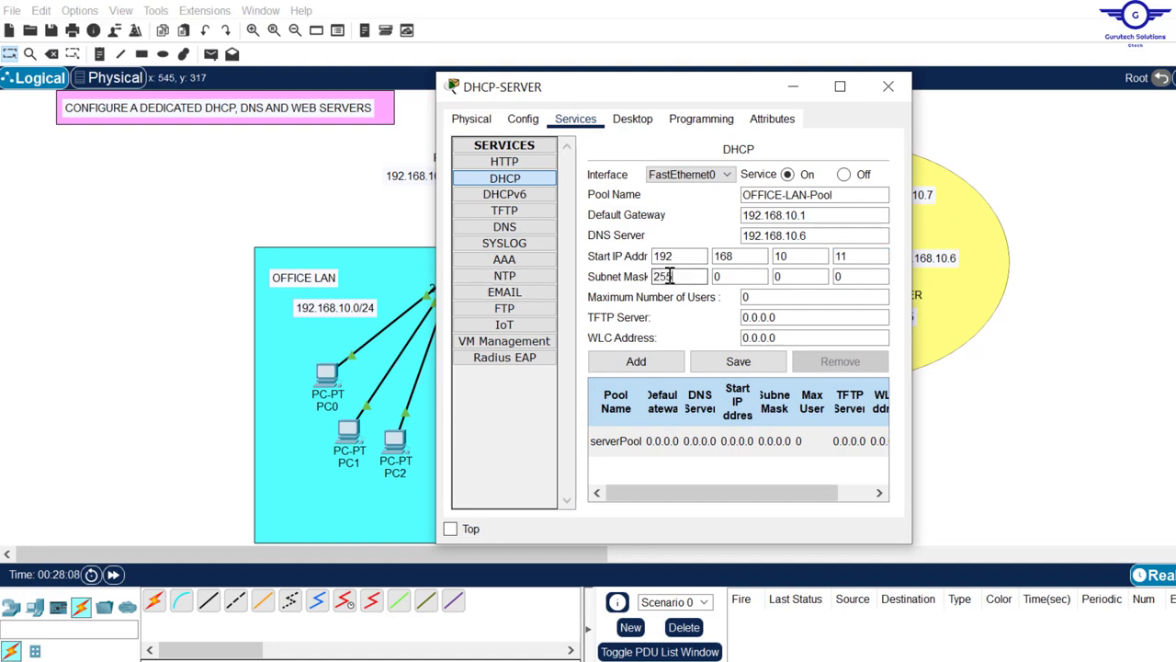
pyautogui.write('255')
pyautogui.press('Tab')
pyautogui.write('255')
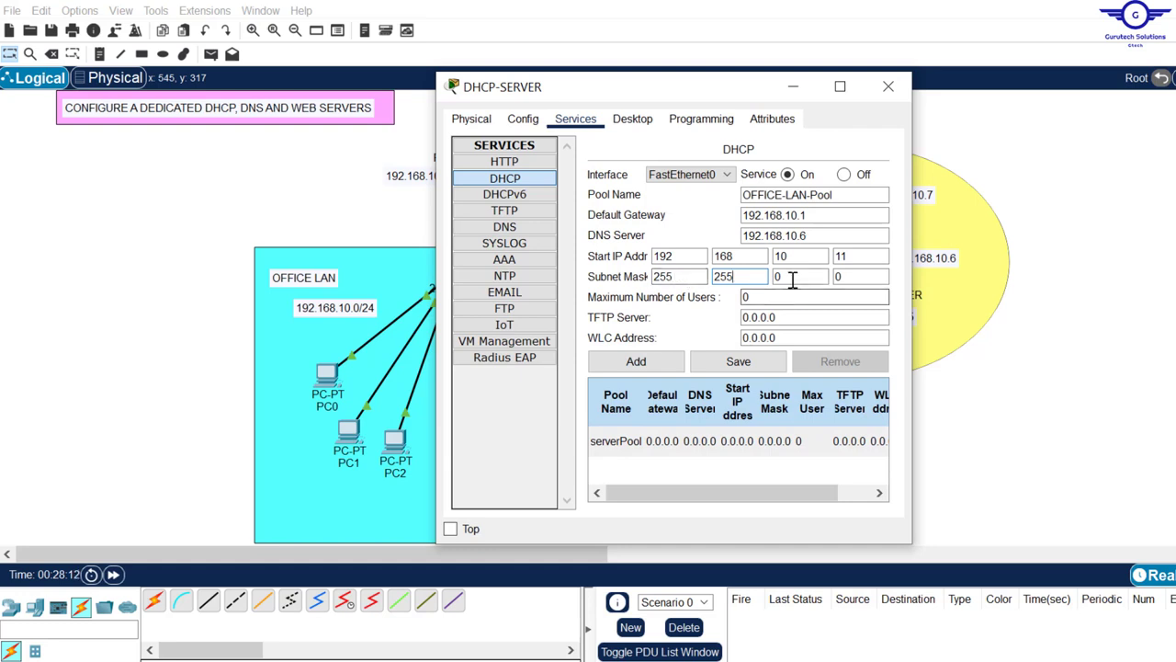
pyautogui.press('Tab')
pyautogui.write('255')
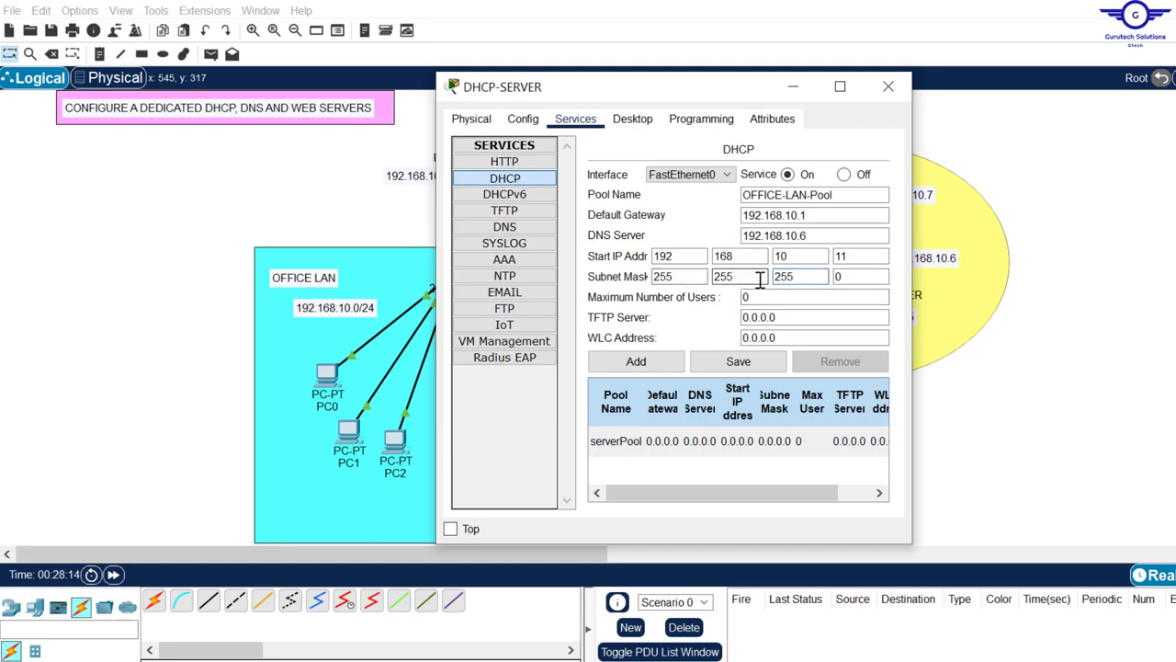
pyautogui.press('Tab')
pyautogui.write('2')
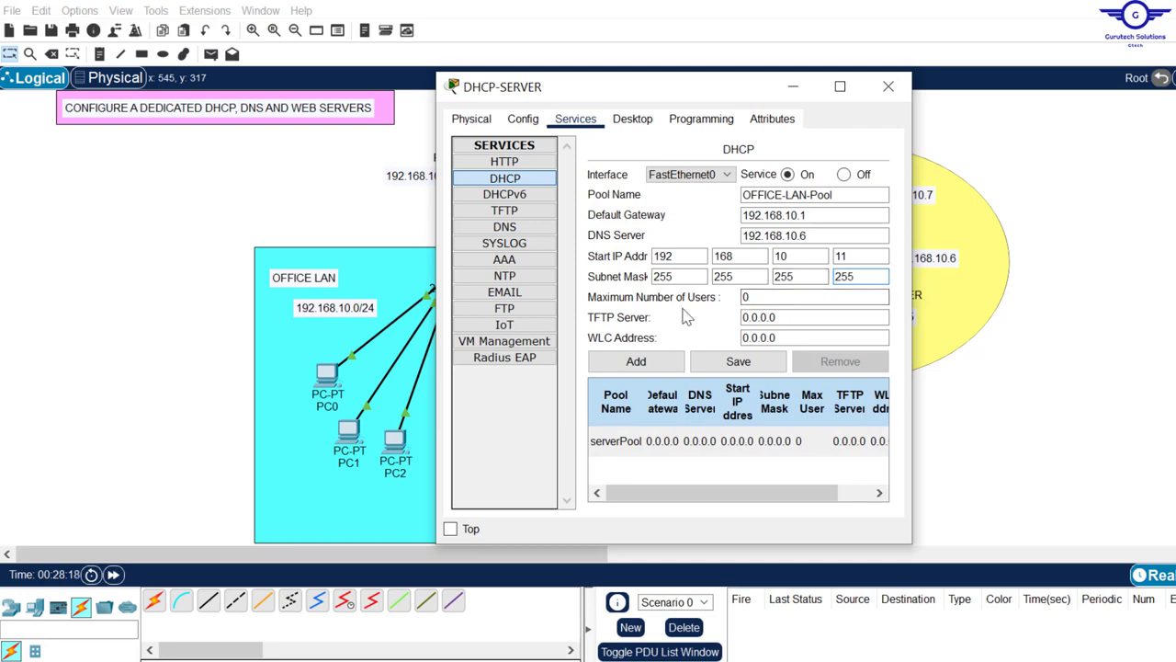
# Enter 100 as the maximum number of users and add OFFICE-LAN-Pool to the DHCP pool list.
pyautogui.click(773, 299)
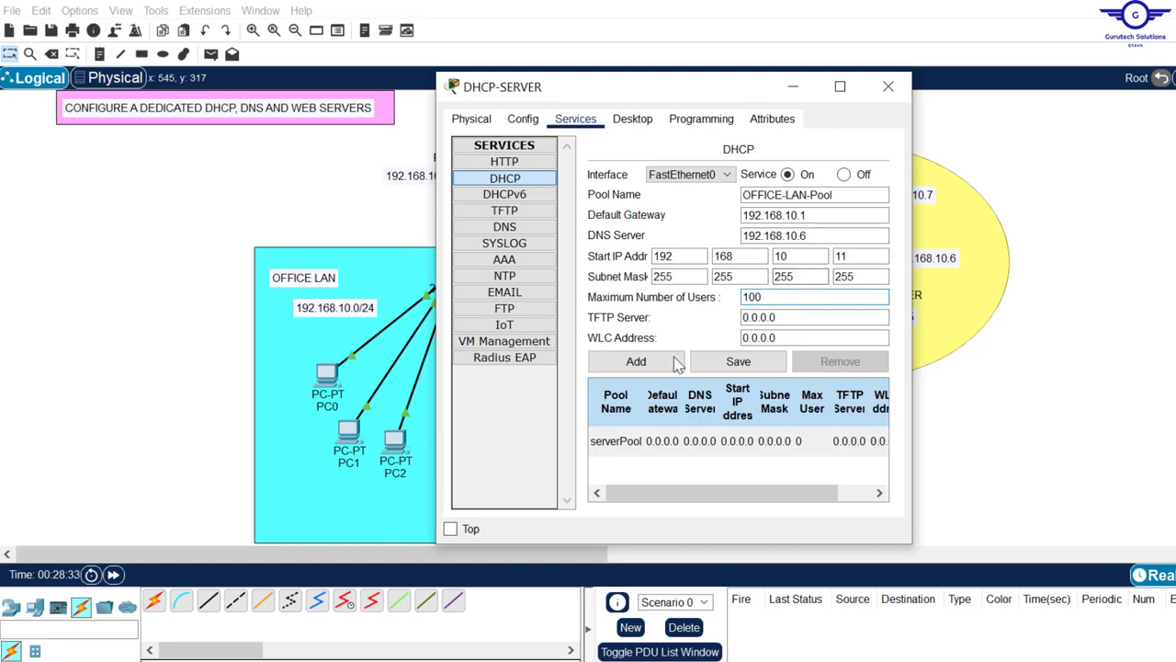
pyautogui.click(637, 362)
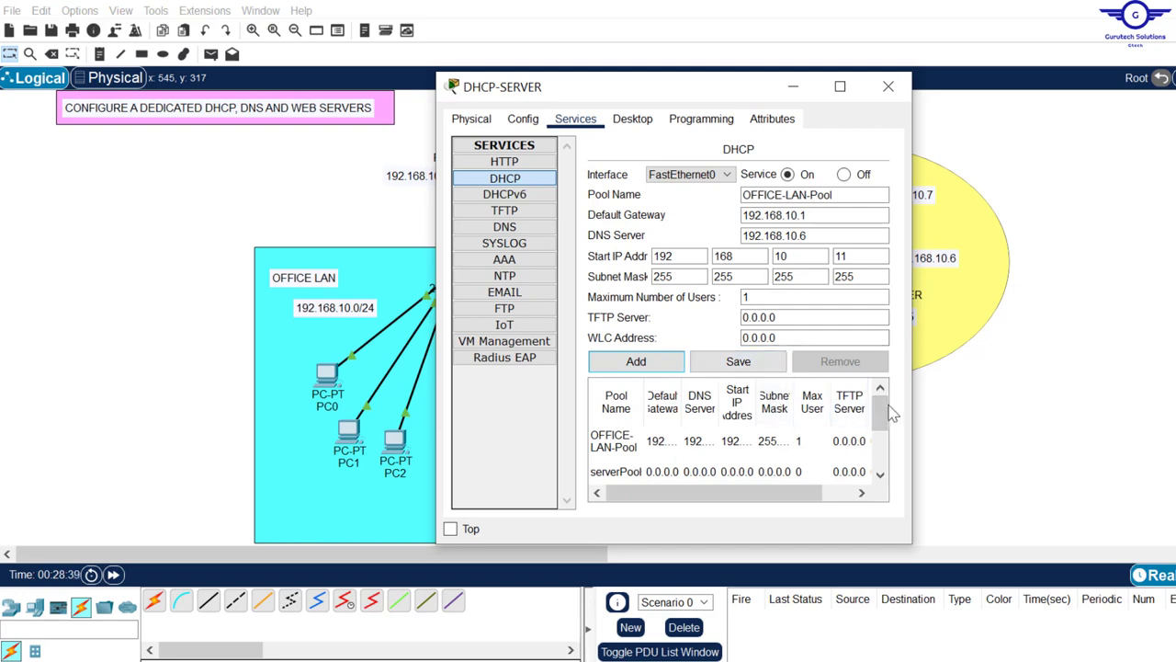
pyautogui.moveTo(886, 405); pyautogui.dragTo(888, 403)
# Load OFFICE-LAN-Pool from the pool list and review its name, default gateway, DNS server and start IP address.
pyautogui.click(709, 476)
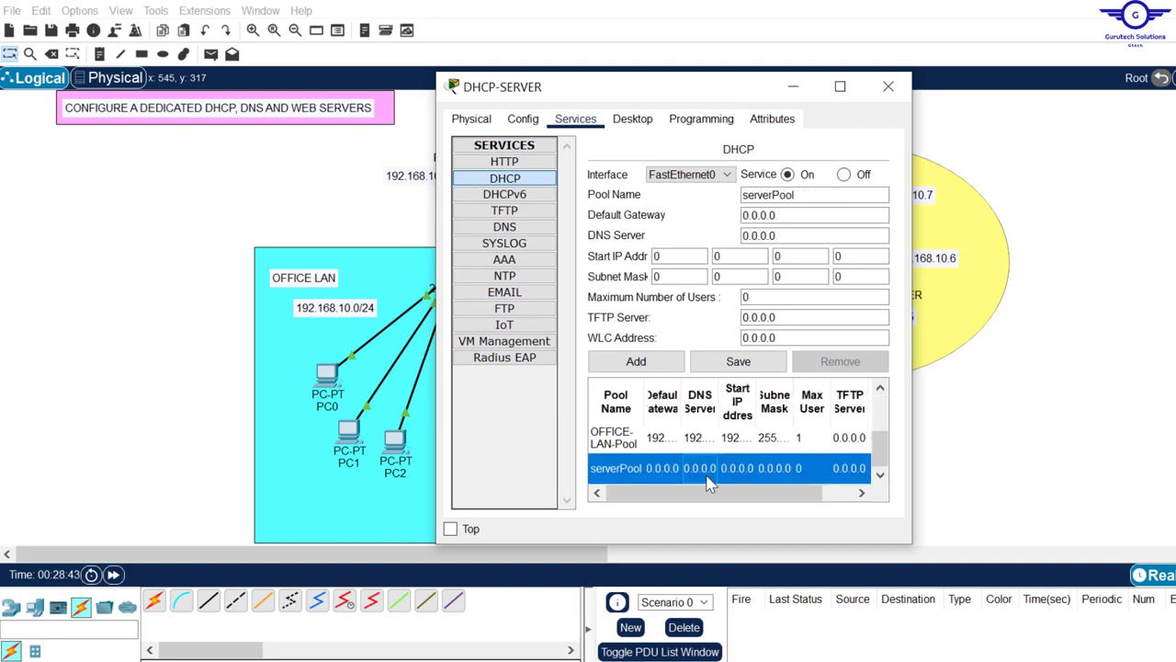
pyautogui.click(642, 442)
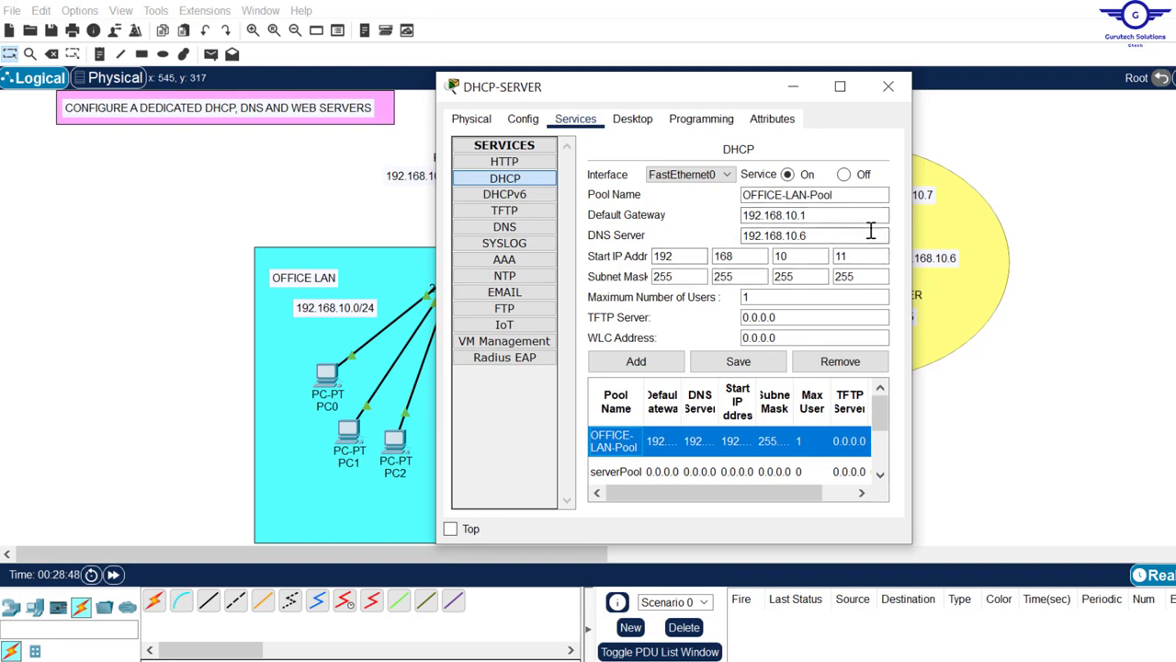
pyautogui.moveTo(686, 92); pyautogui.dragTo(857, 80)
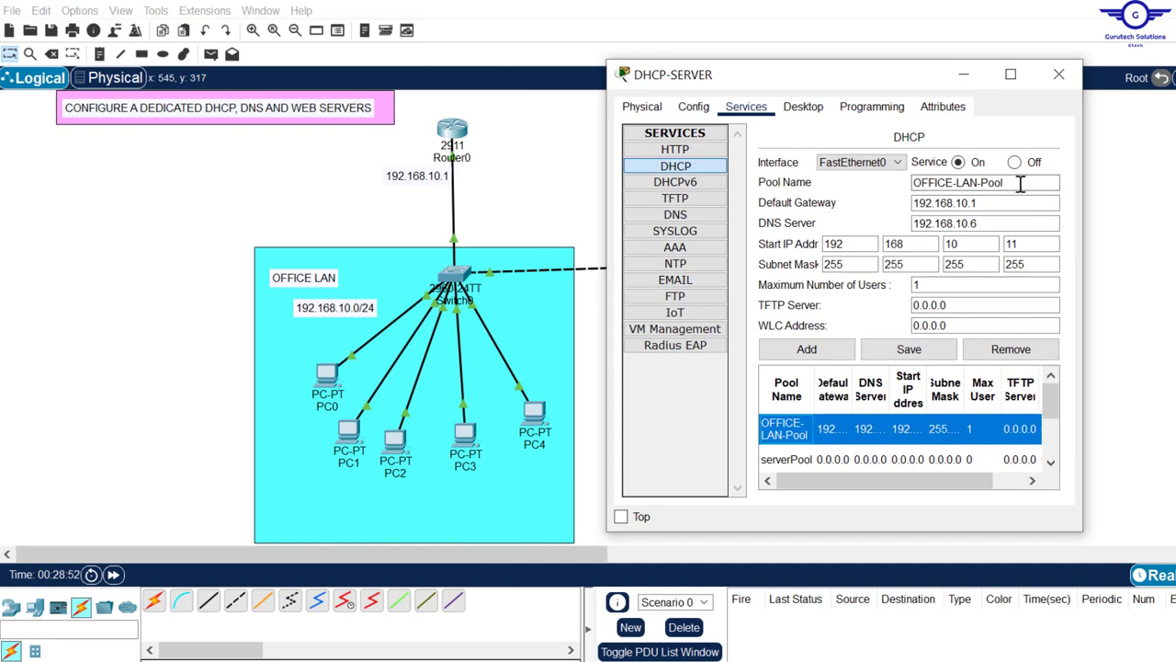
pyautogui.moveTo(1020, 184); pyautogui.dragTo(888, 183)
pyautogui.click(997, 203)
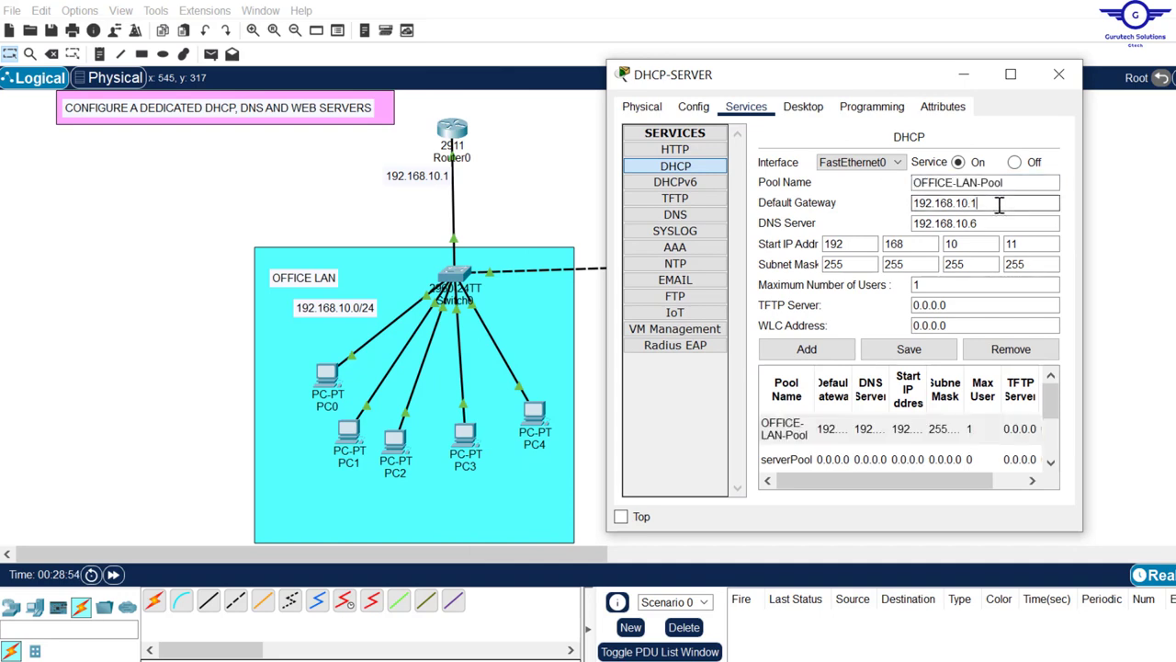
pyautogui.moveTo(999, 204); pyautogui.dragTo(903, 203)
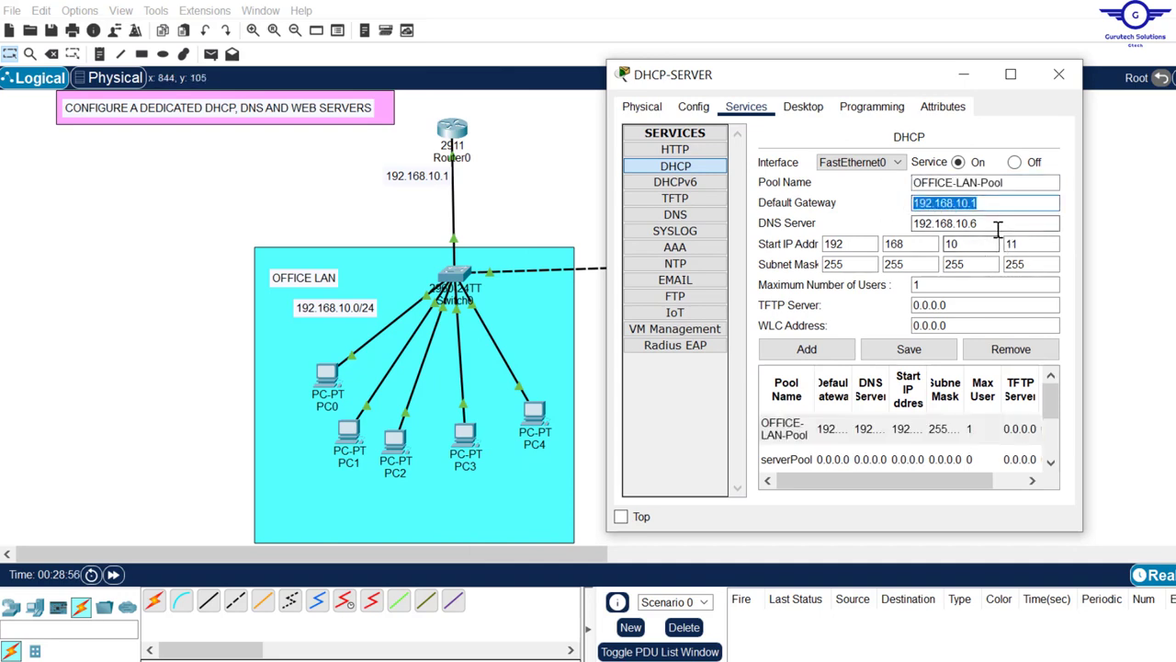
pyautogui.moveTo(997, 224); pyautogui.dragTo(905, 225)
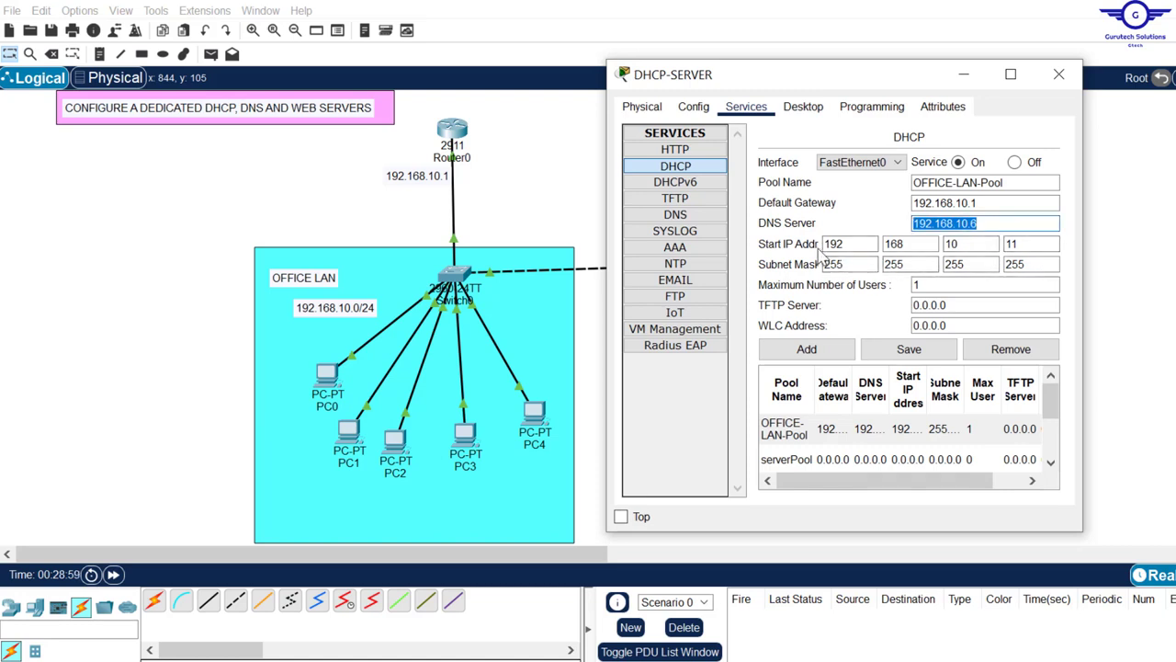
pyautogui.moveTo(1023, 245); pyautogui.dragTo(1004, 246)
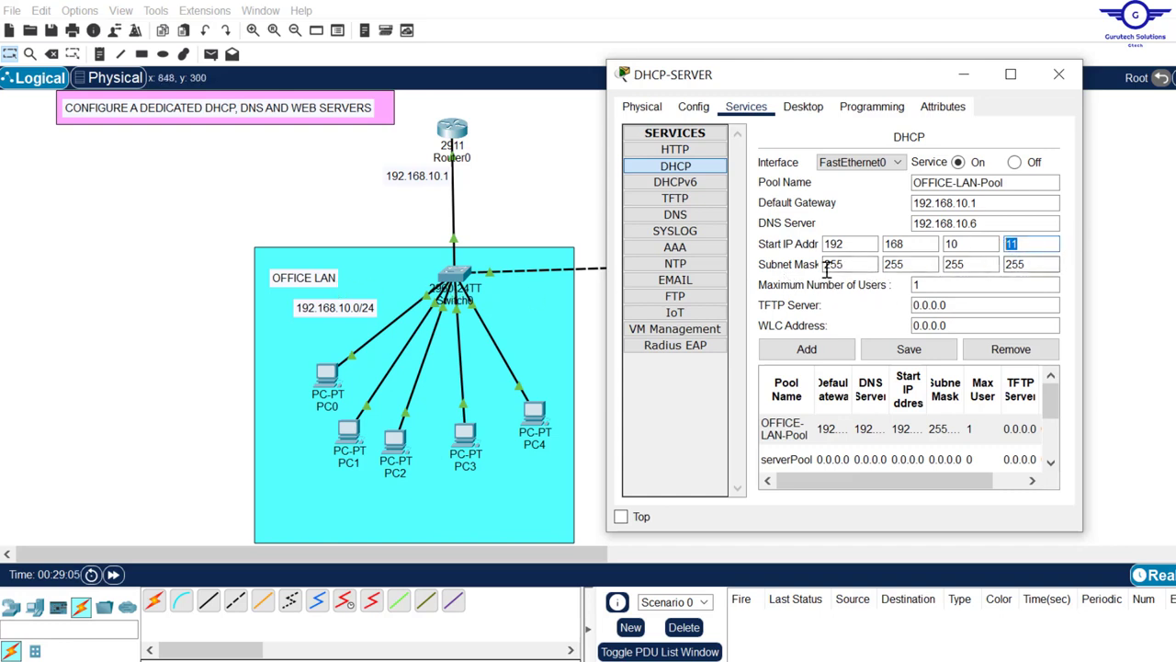
# Correct OFFICE-LAN-Pool's subnet mask to 255.255.255.0, set its maximum number of users to 100 and save the pool.
pyautogui.click(1038, 264)
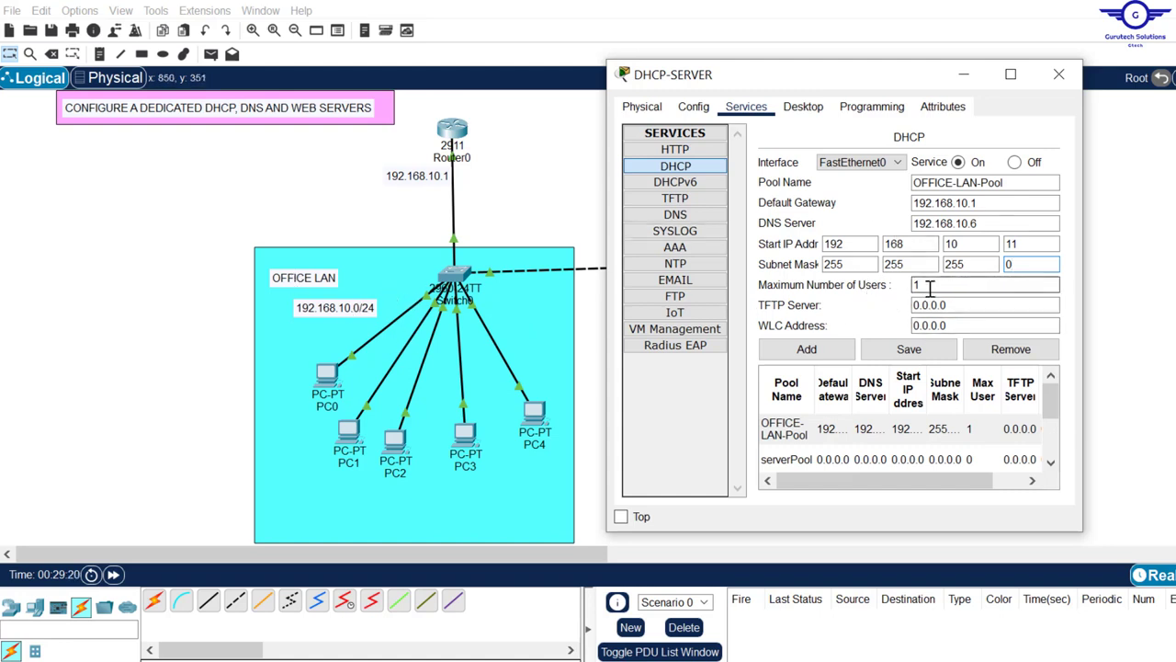
pyautogui.doubleClick(1024, 265)
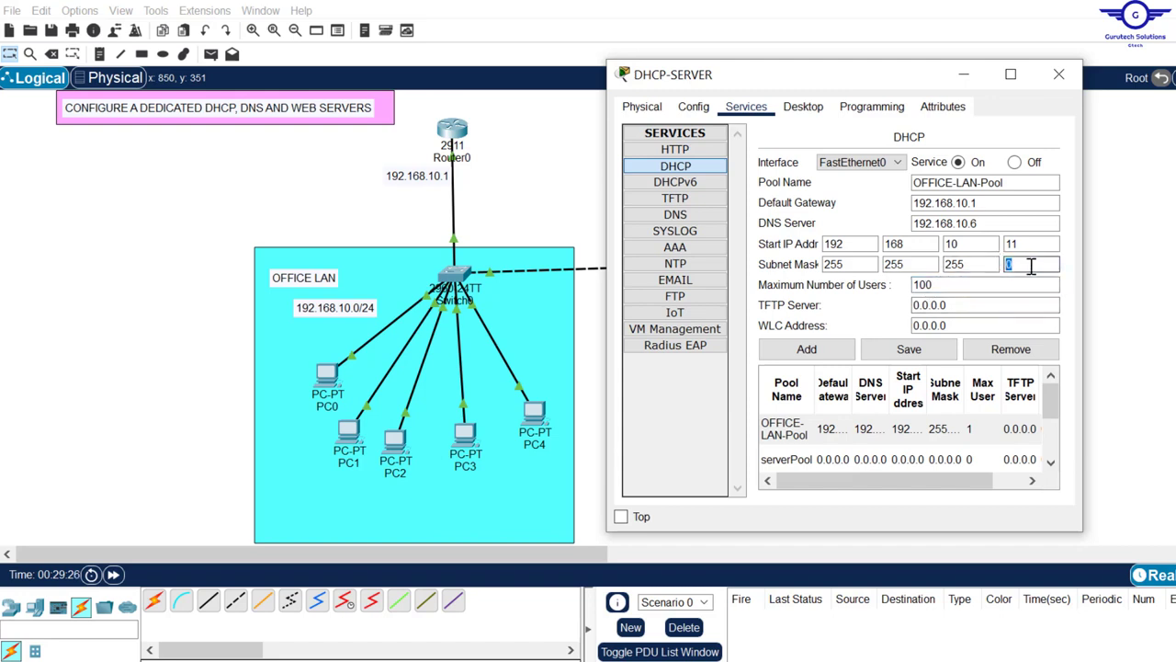
pyautogui.click(974, 285)
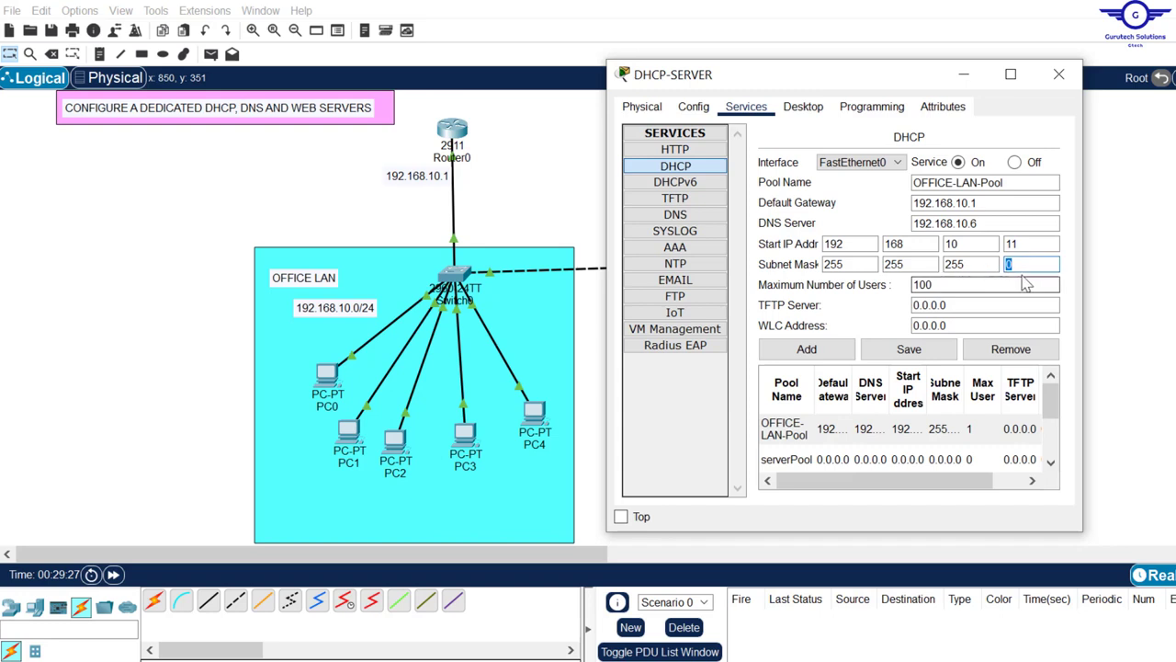
pyautogui.doubleClick(944, 285)
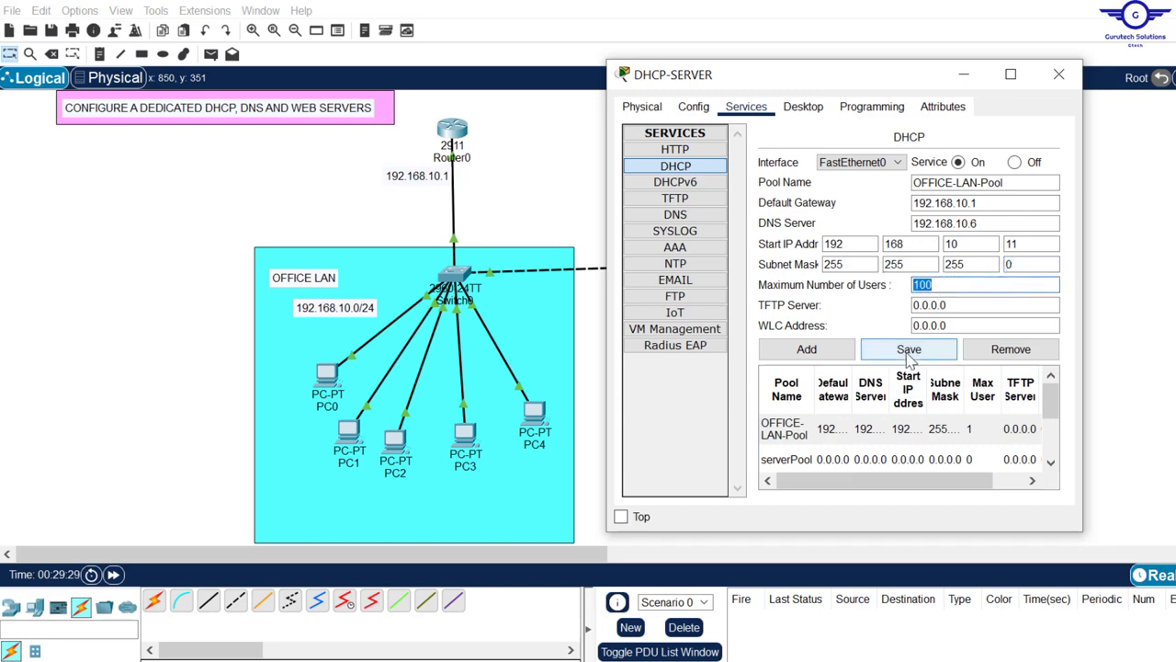
pyautogui.click(907, 354)
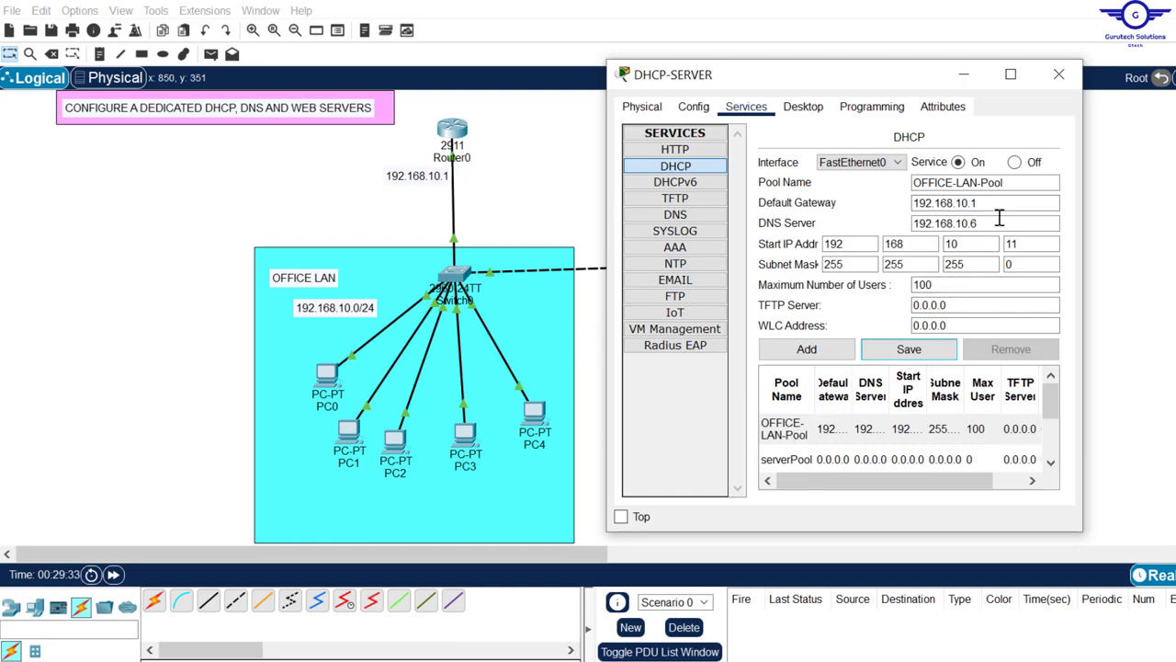
# Read instruction 4 of config-guide.txt in Notepad, return to Packet Tracer and recheck the DHCP service on DHCP-SERVER, closing its window.
pyautogui.hotkey('alt', 'Tab')
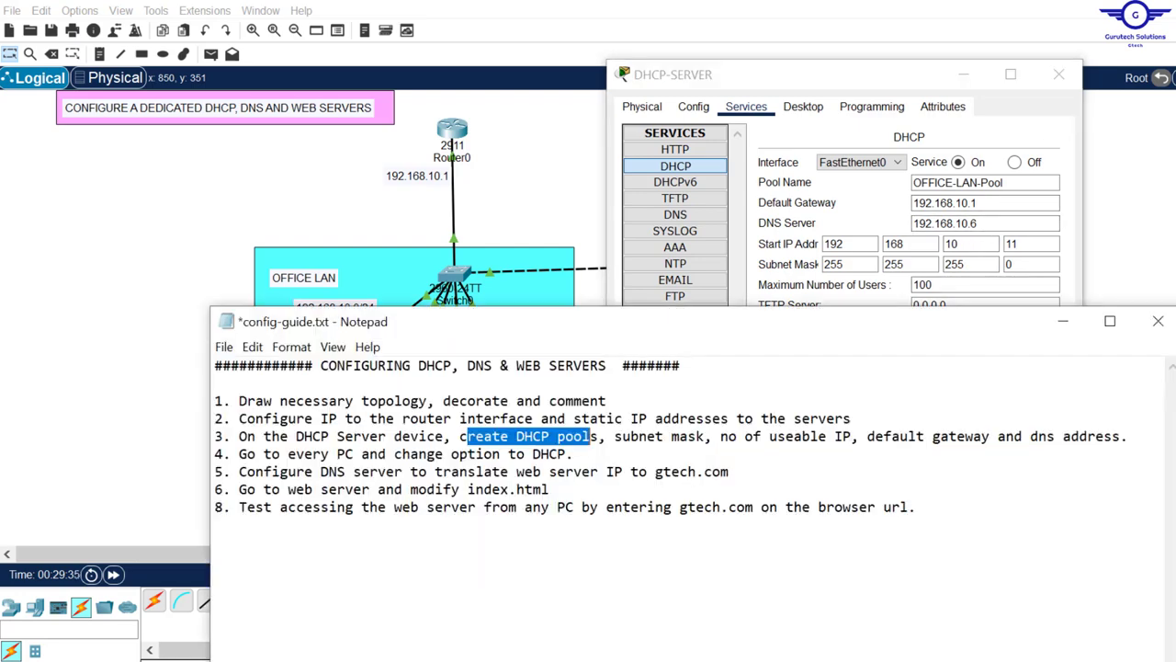
pyautogui.moveTo(573, 454); pyautogui.dragTo(227, 457)
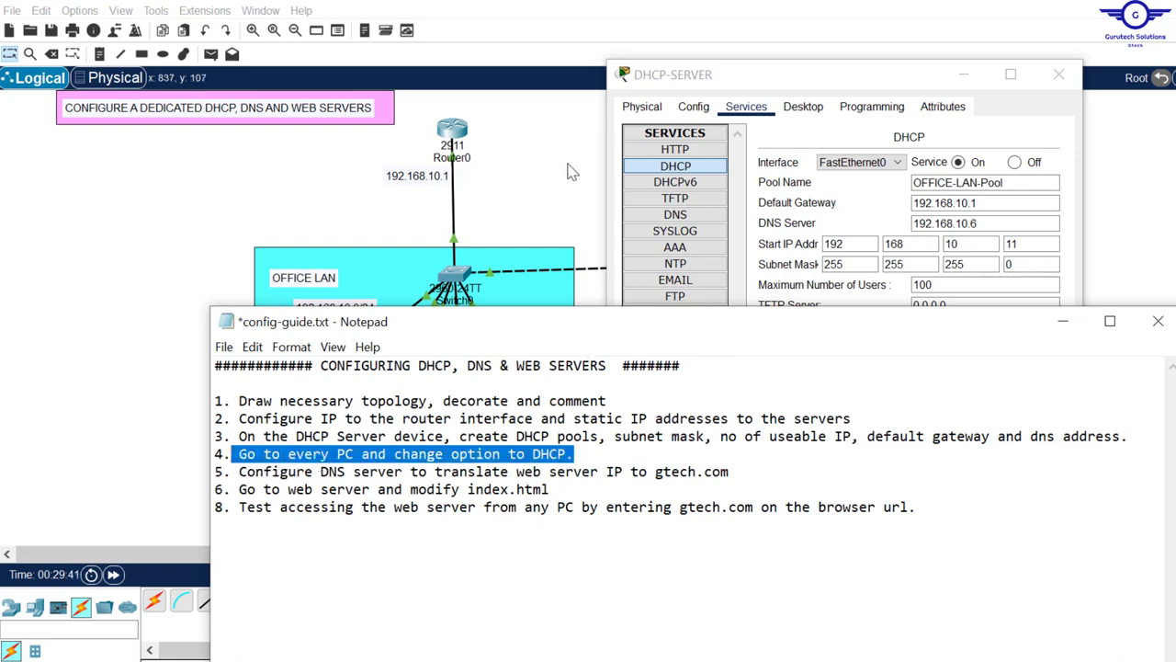
pyautogui.click(568, 172)
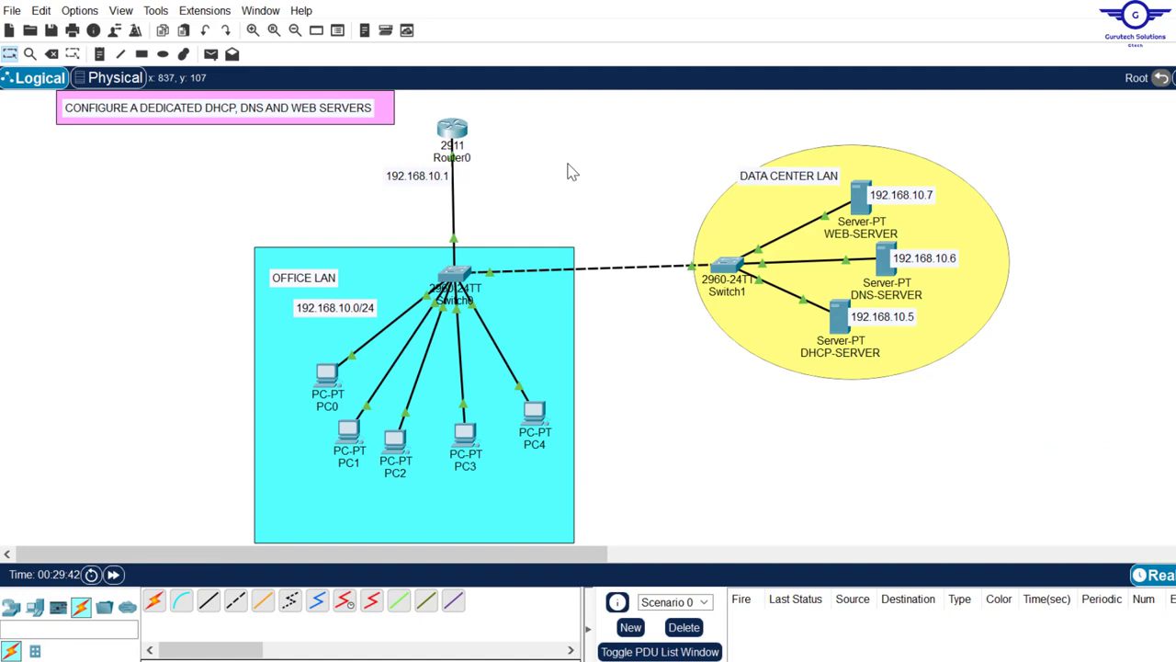
pyautogui.click(841, 328)
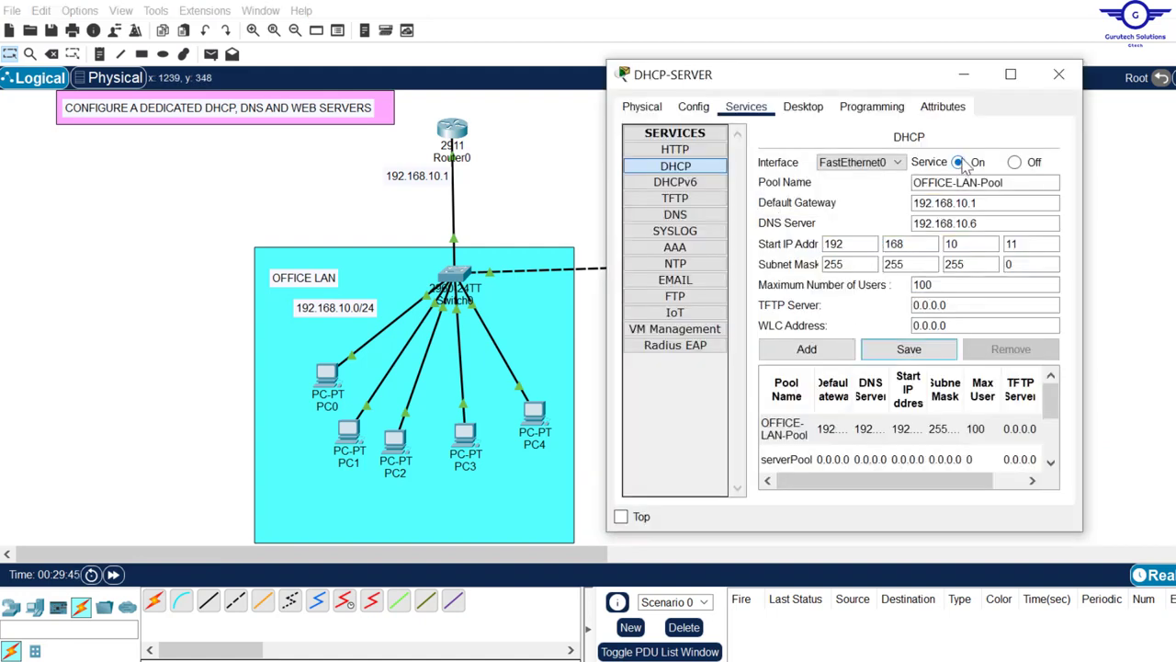
pyautogui.click(1059, 75)
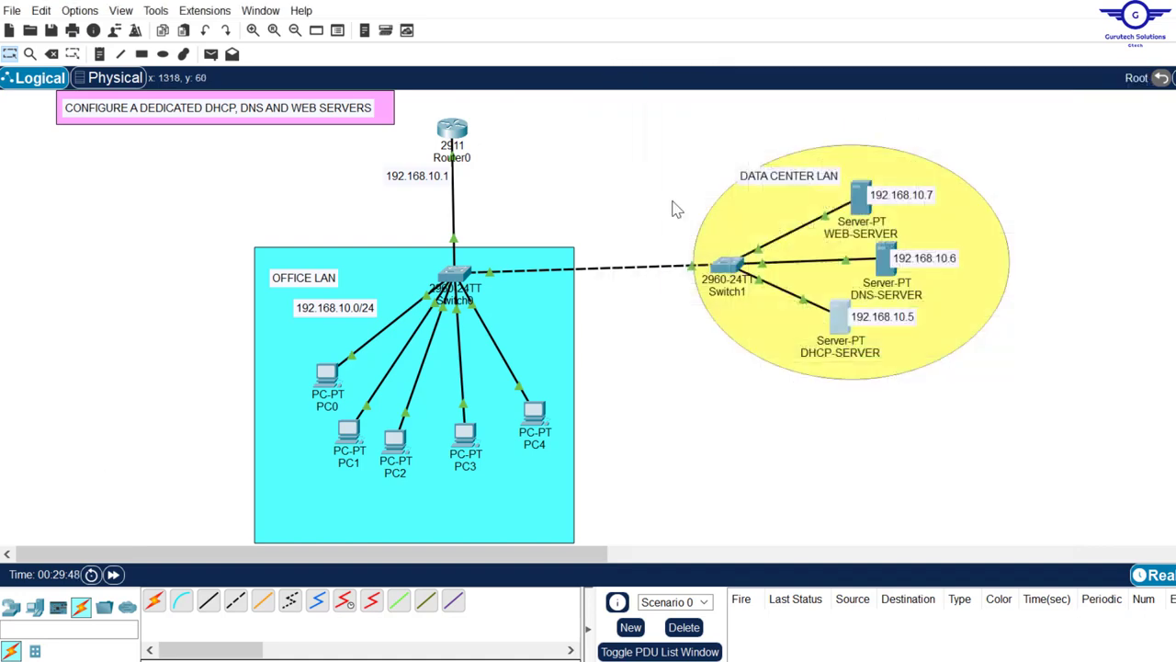
# Switch PC0's IPv4 gateway and DNS configuration to DHCP.
pyautogui.click(328, 373)
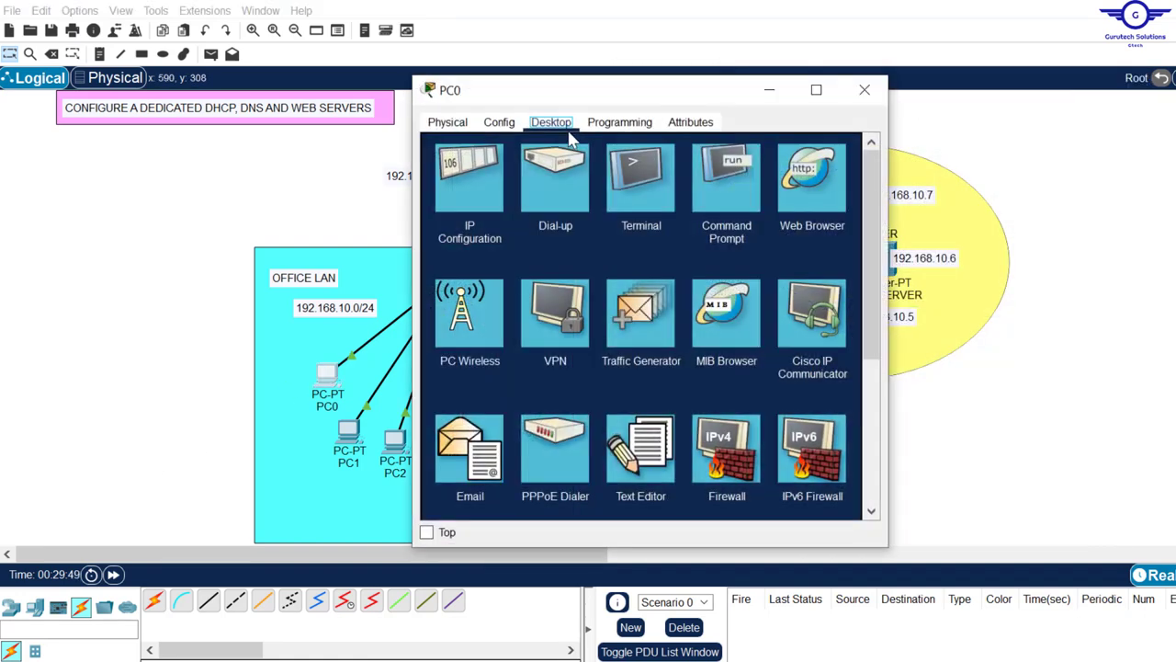
pyautogui.click(499, 122)
pyautogui.click(594, 255)
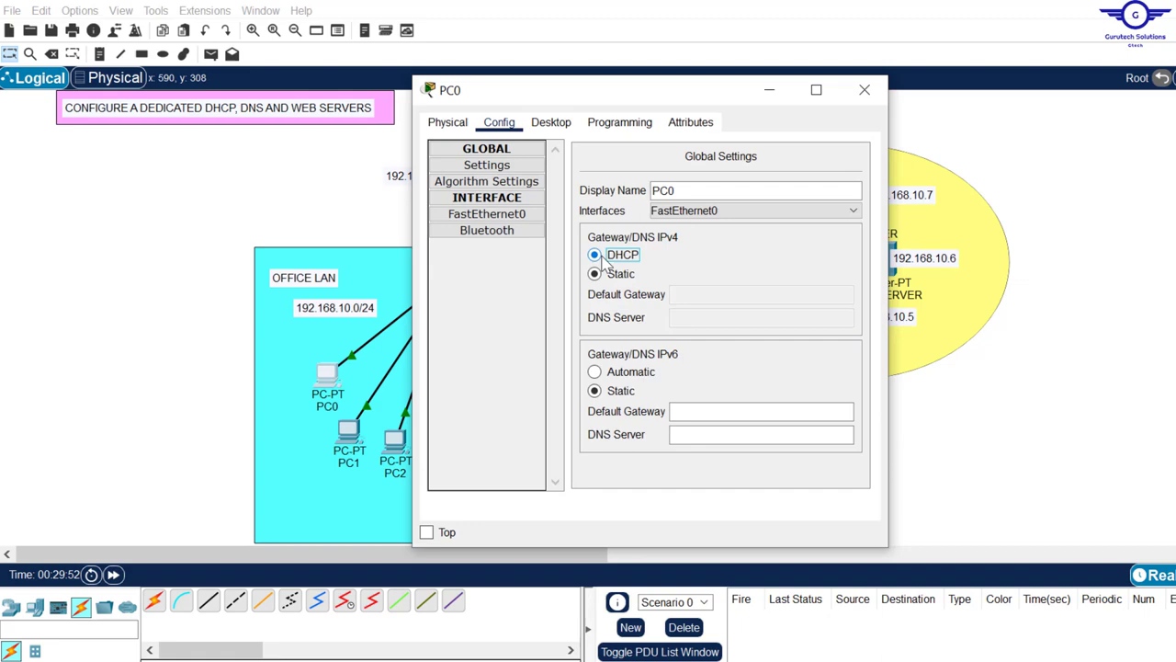
# Switch the IPv4 gateway and DNS configuration of PC1, PC2, PC3 and PC4 to DHCP, closing each PC's window.
pyautogui.click(863, 92)
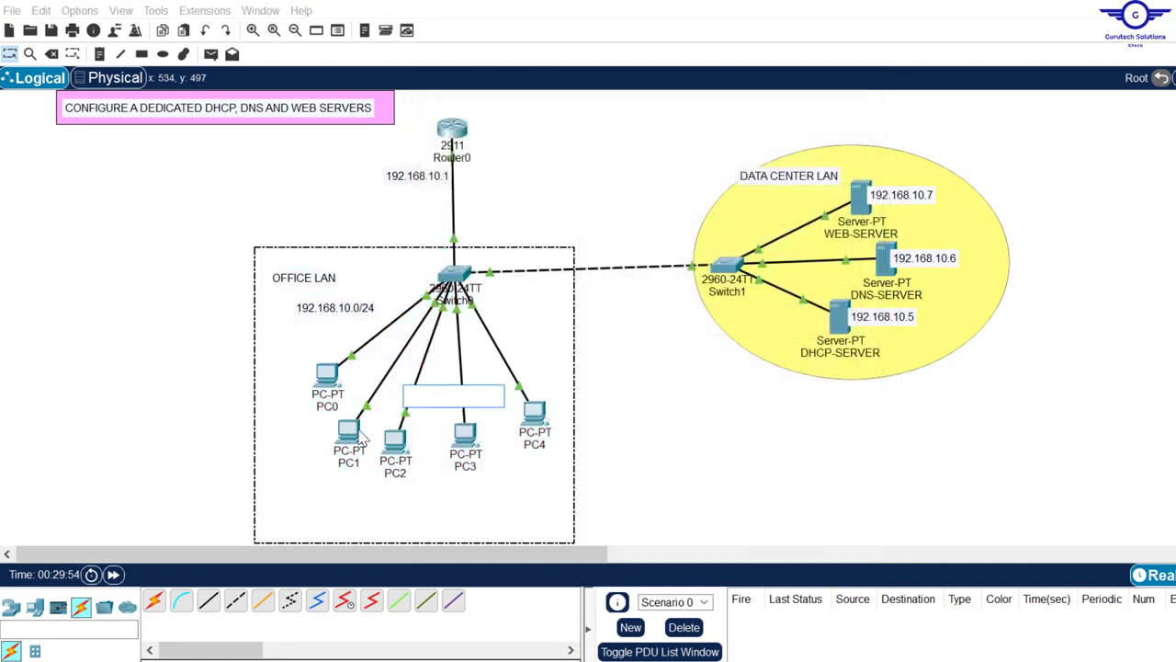
pyautogui.click(353, 437)
pyautogui.click(499, 122)
pyautogui.click(594, 255)
pyautogui.click(864, 92)
pyautogui.click(396, 443)
pyautogui.click(499, 123)
pyautogui.click(595, 255)
pyautogui.click(866, 94)
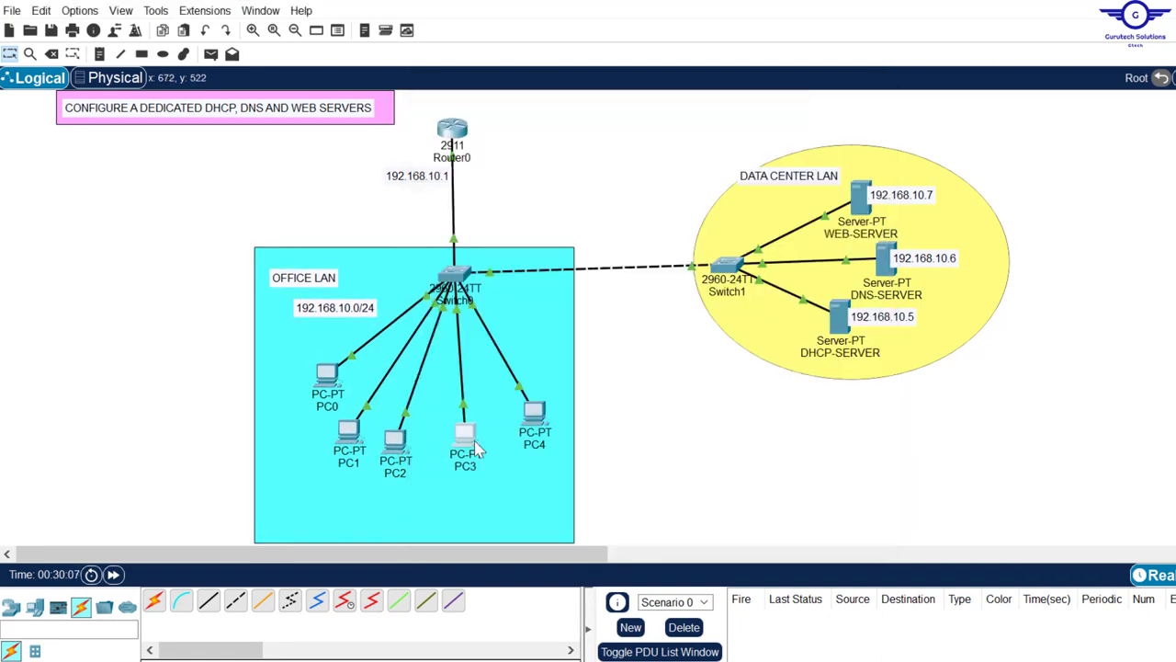
pyautogui.click(864, 91)
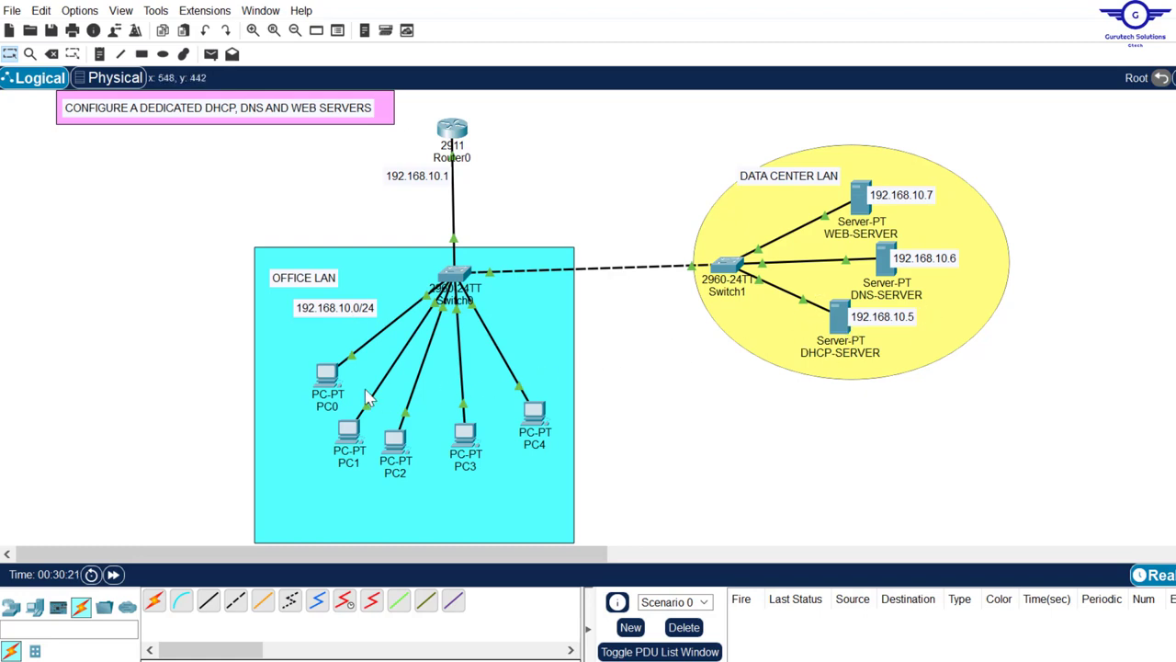
# Check the DHCP-assigned IP configuration of the office LAN PCs from PC0 to PC4.
pyautogui.moveTo(327, 379)
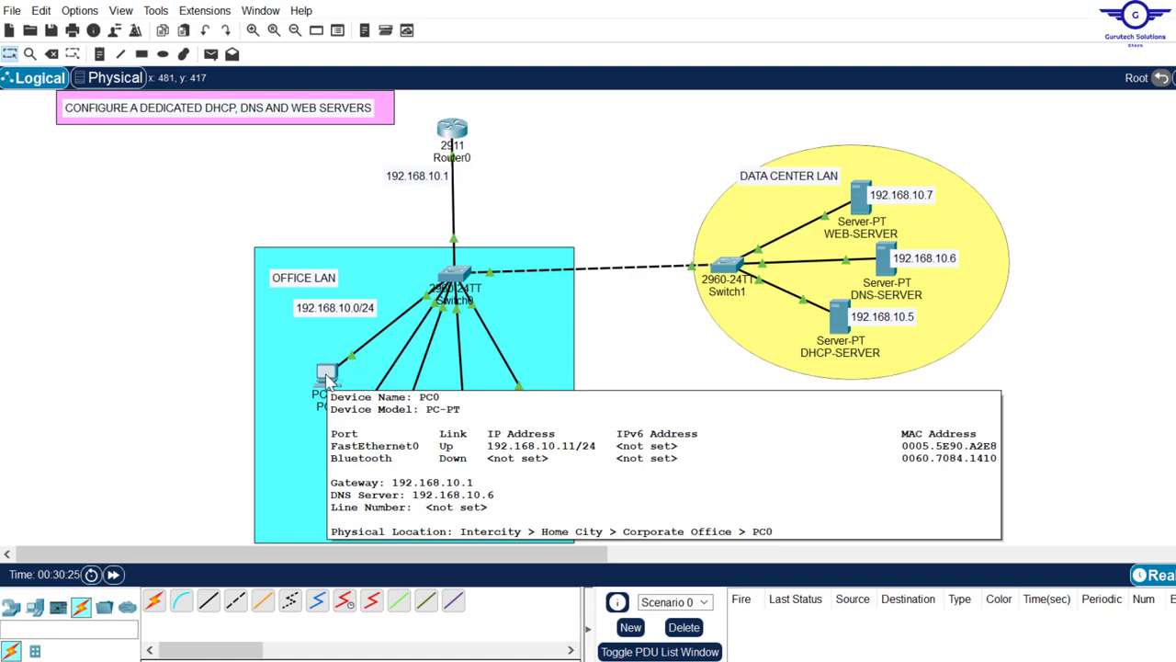
pyautogui.click(327, 378)
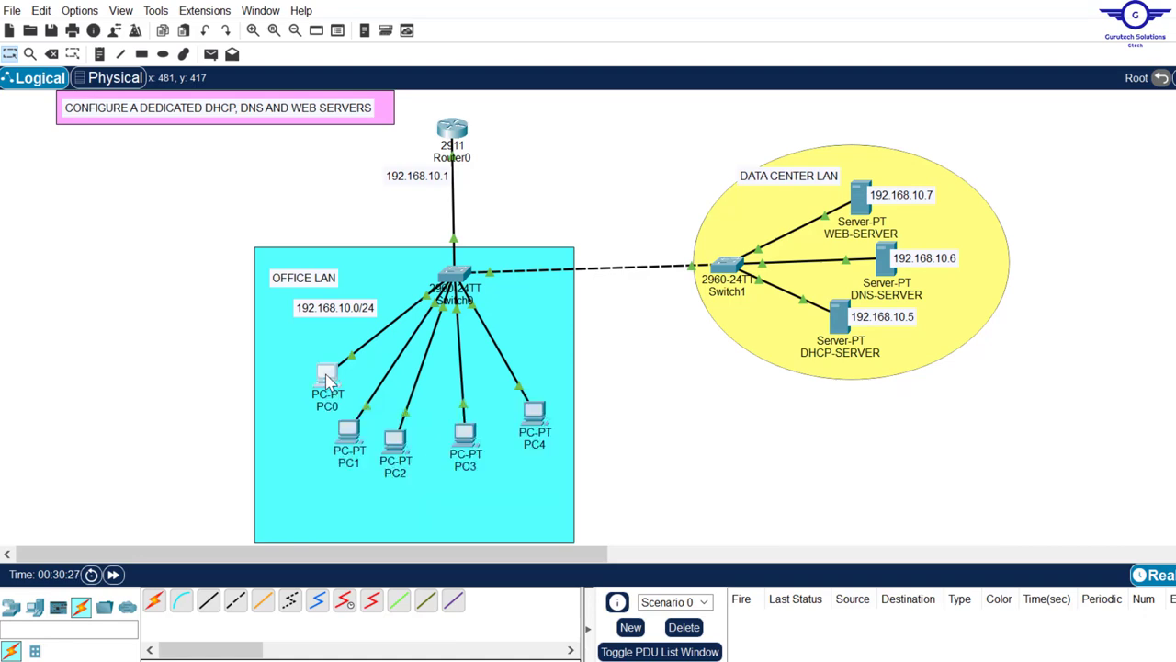
pyautogui.click(552, 124)
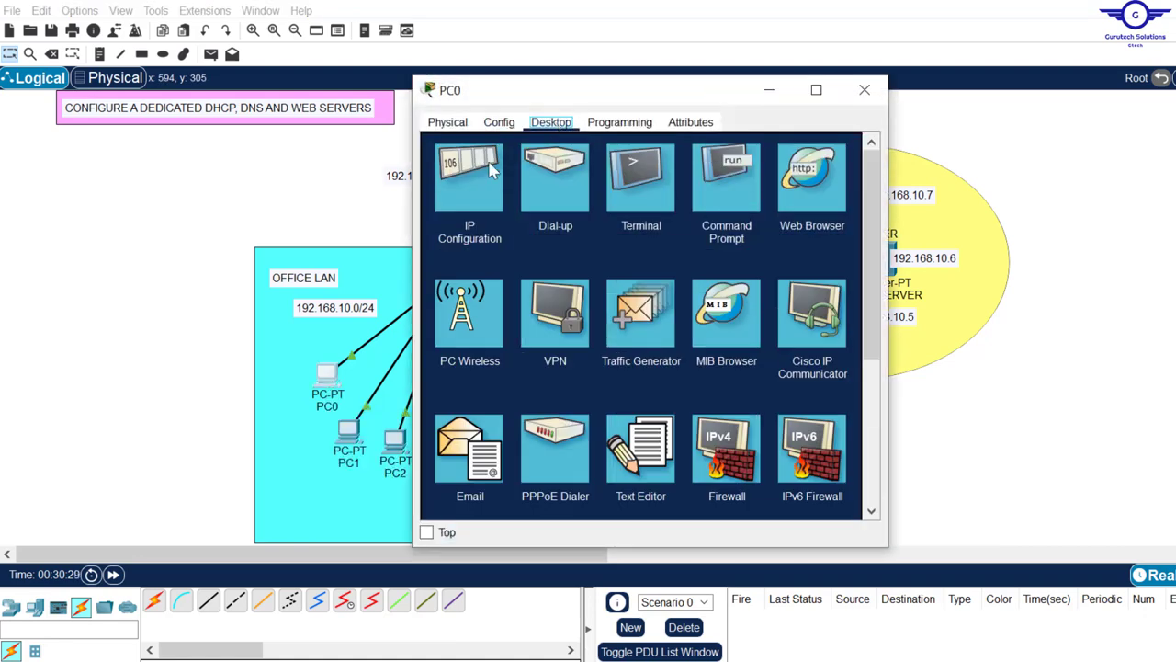
pyautogui.click(472, 167)
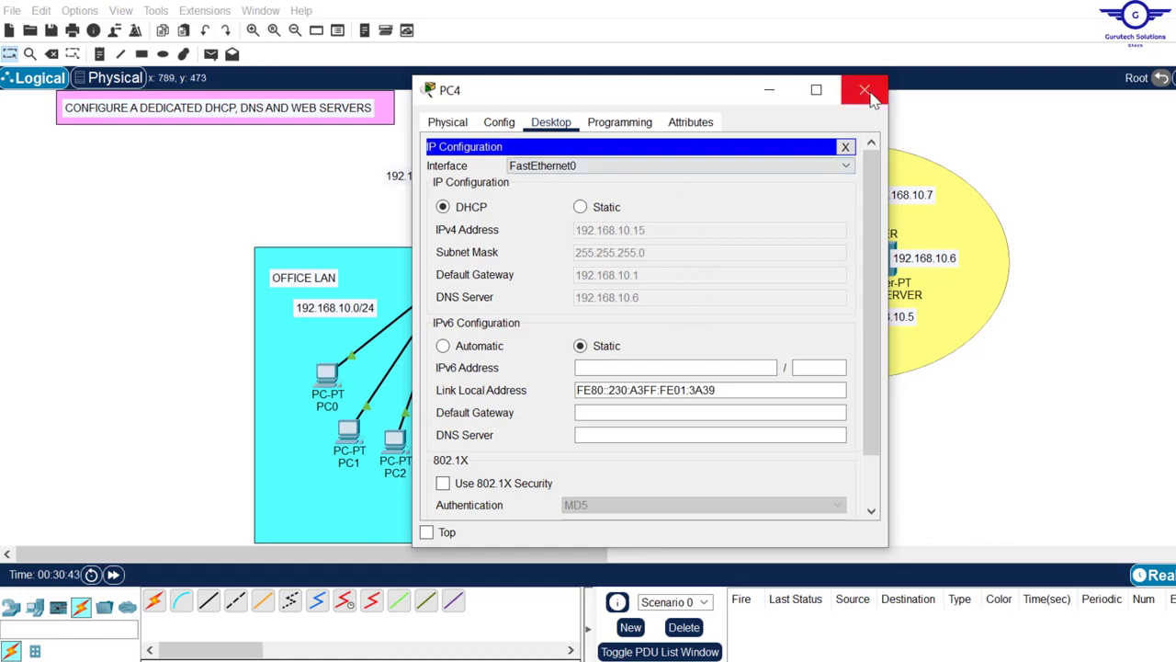
pyautogui.click(866, 92)
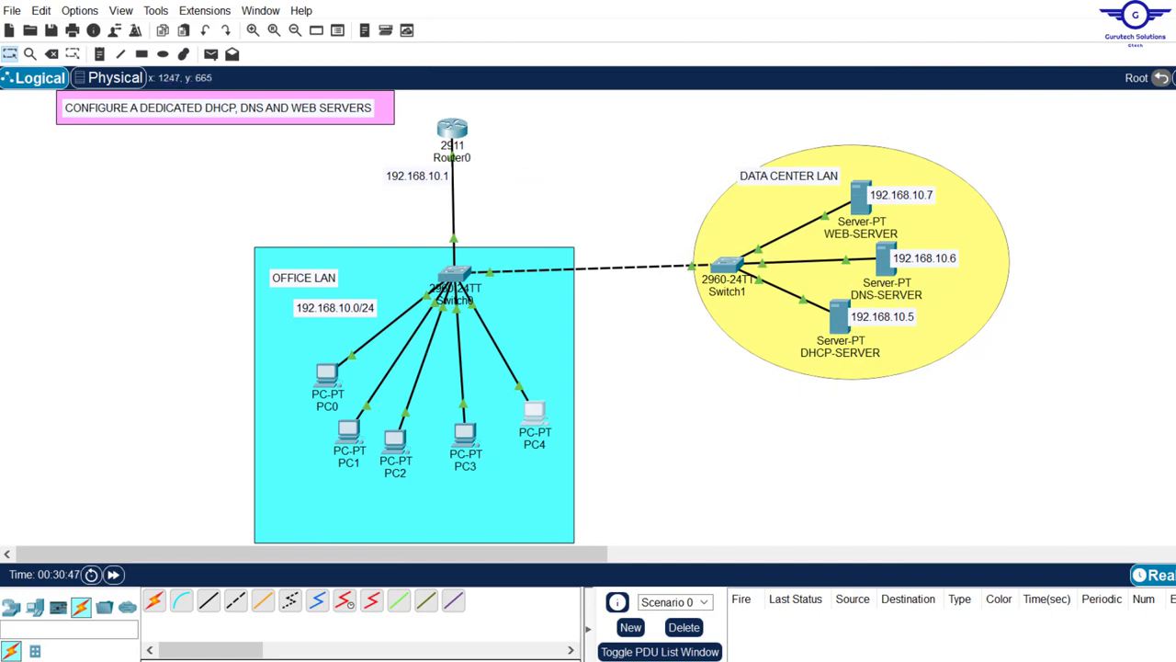
# Read instruction 5 of config-guide.txt in Notepad and return to Packet Tracer.
pyautogui.hotkey('alt', 'Tab')
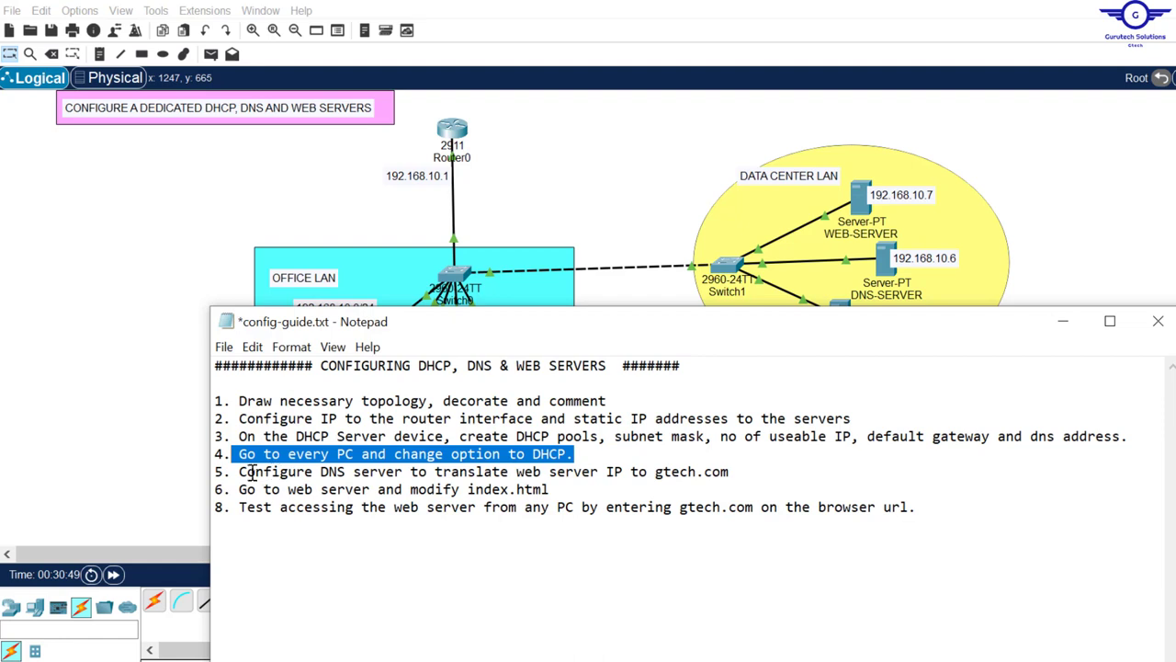
pyautogui.moveTo(238, 471); pyautogui.dragTo(766, 474)
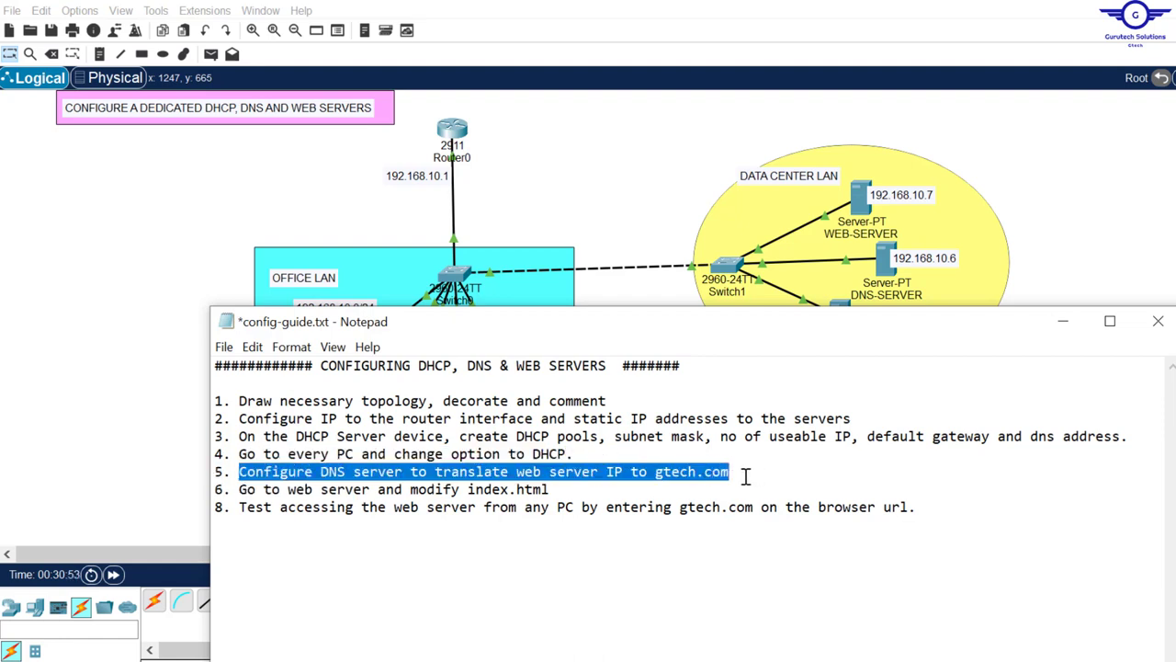
pyautogui.click(671, 203)
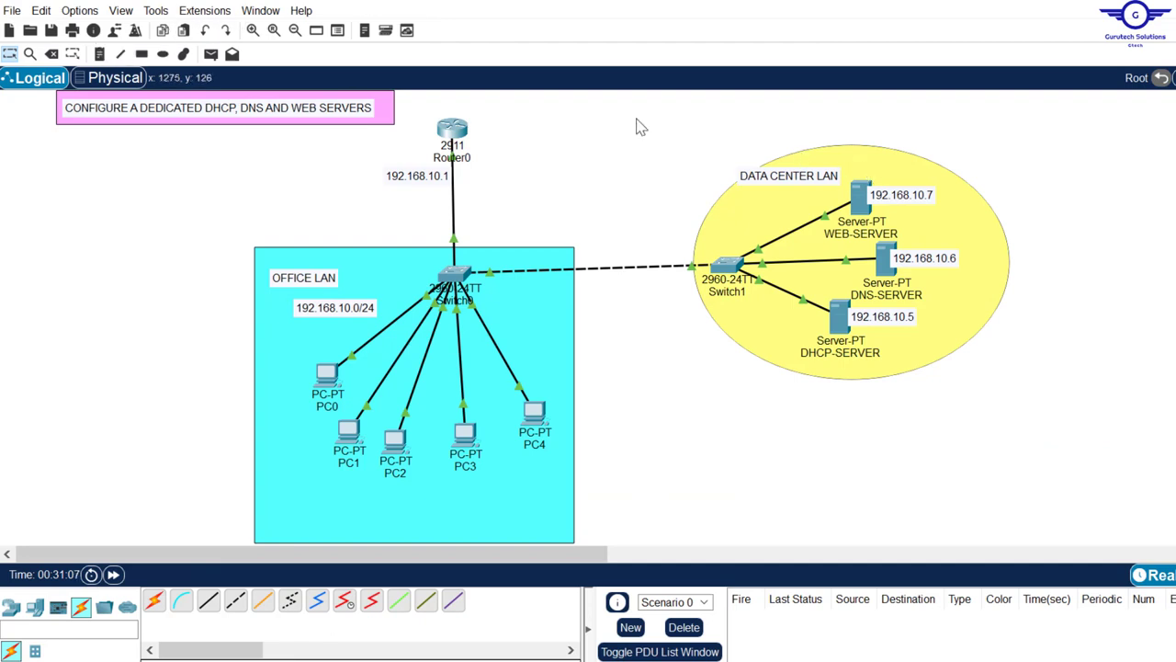
# Add a note reading gtech.com, copy its text, and place the note just above WEB-SERVER's IP address label.
pyautogui.click(99, 53)
pyautogui.click(860, 173)
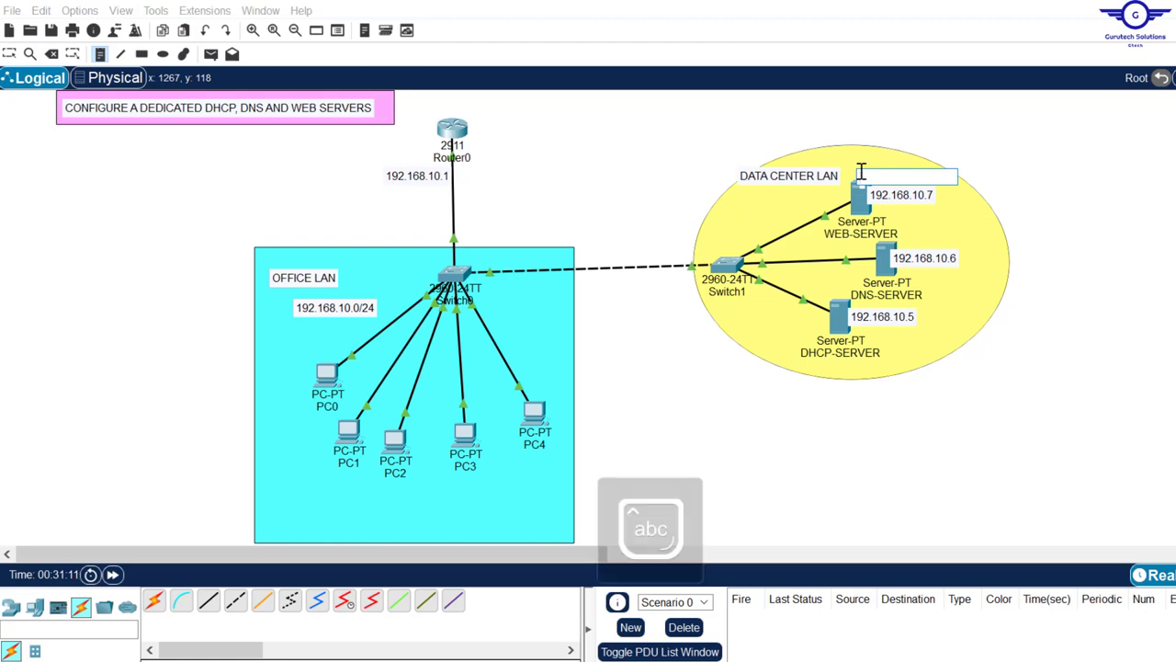
pyautogui.write('gtech.com')
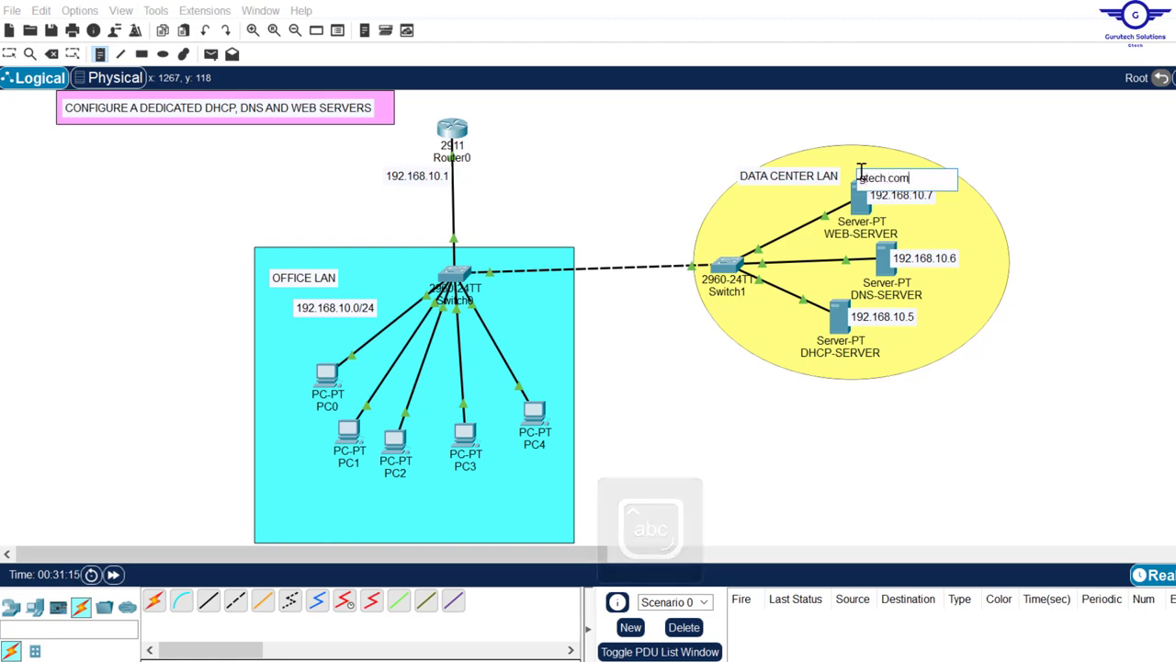
pyautogui.hotkey('ctrl', 'a')
pyautogui.hotkey('ctrl', 'c')
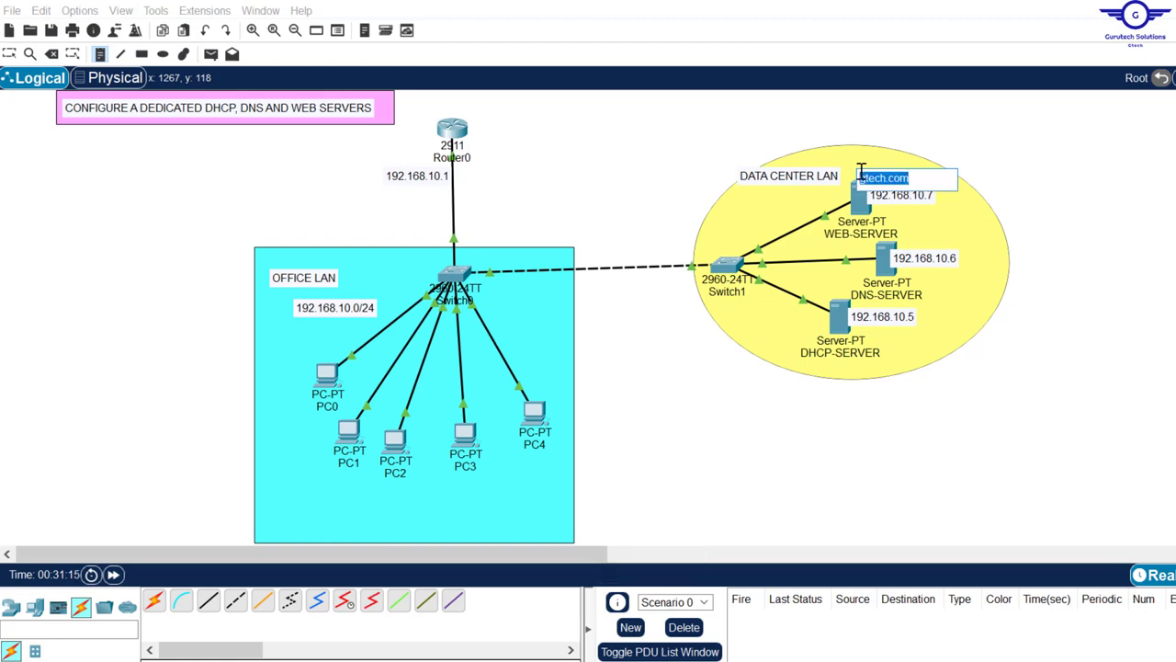
pyautogui.click(1002, 173)
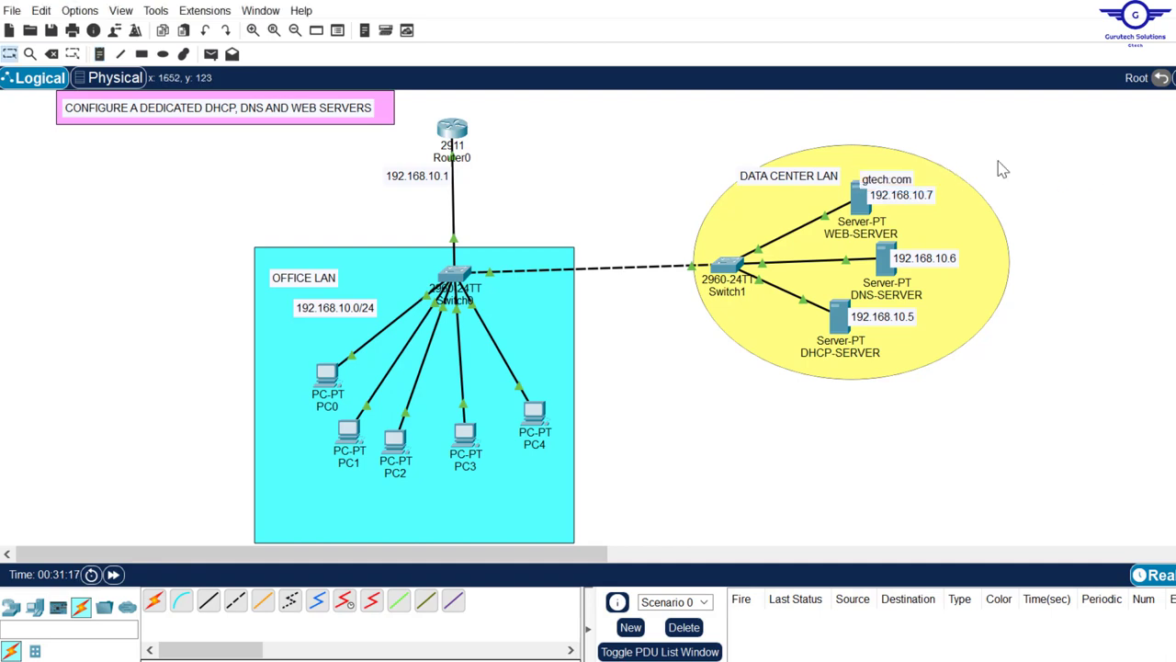
pyautogui.moveTo(890, 179); pyautogui.dragTo(885, 171)
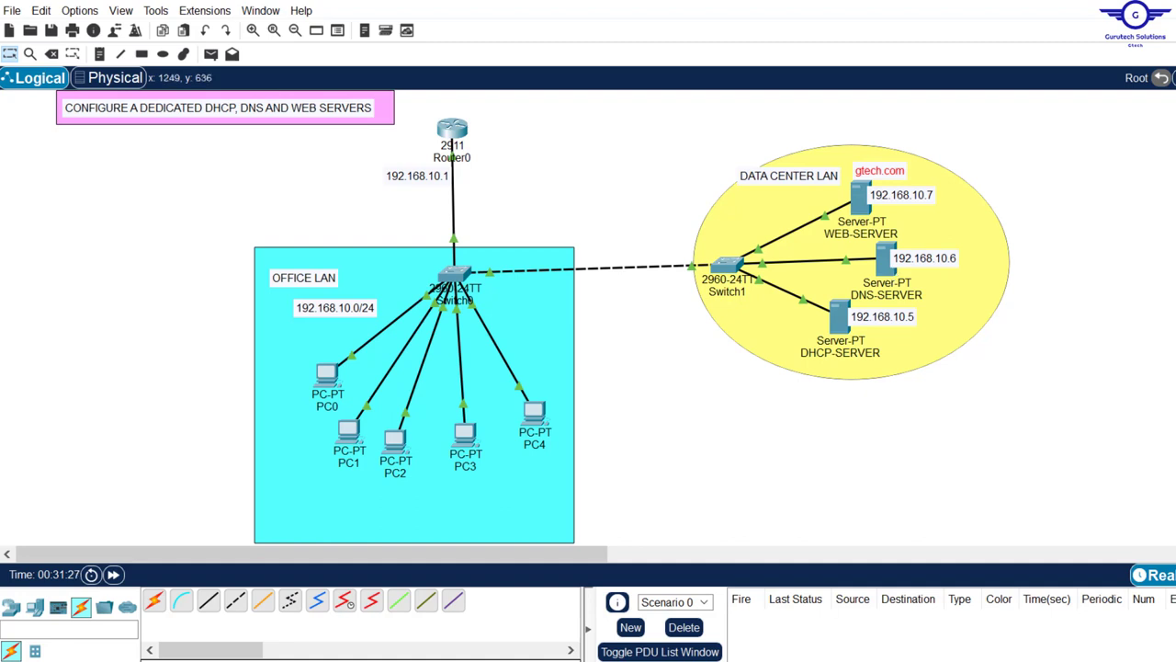
# Recheck instruction 5 in Notepad, then turn on the DNS service on DNS-SERVER in Packet Tracer.
pyautogui.click(726, 659)
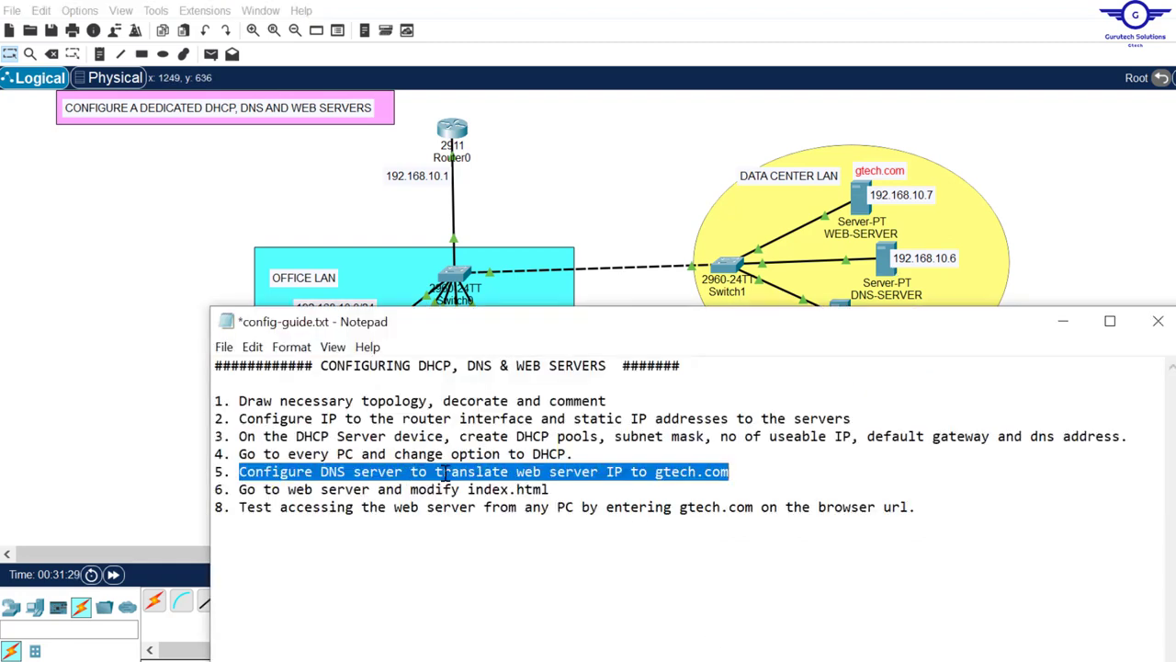
pyautogui.click(885, 267)
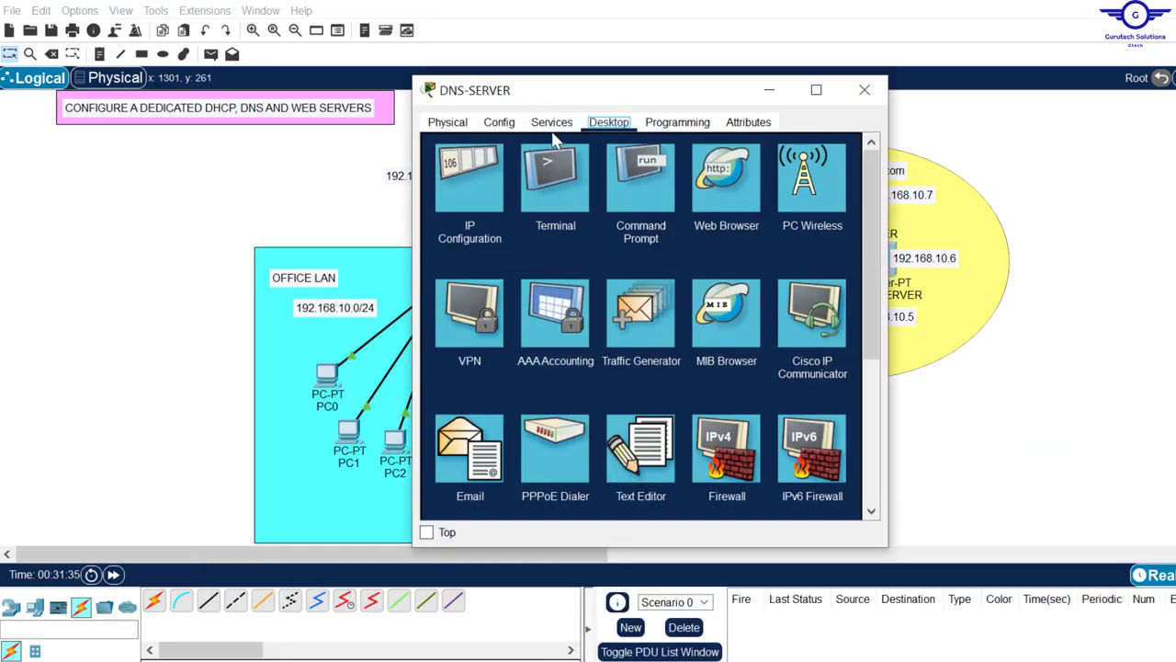
pyautogui.click(551, 122)
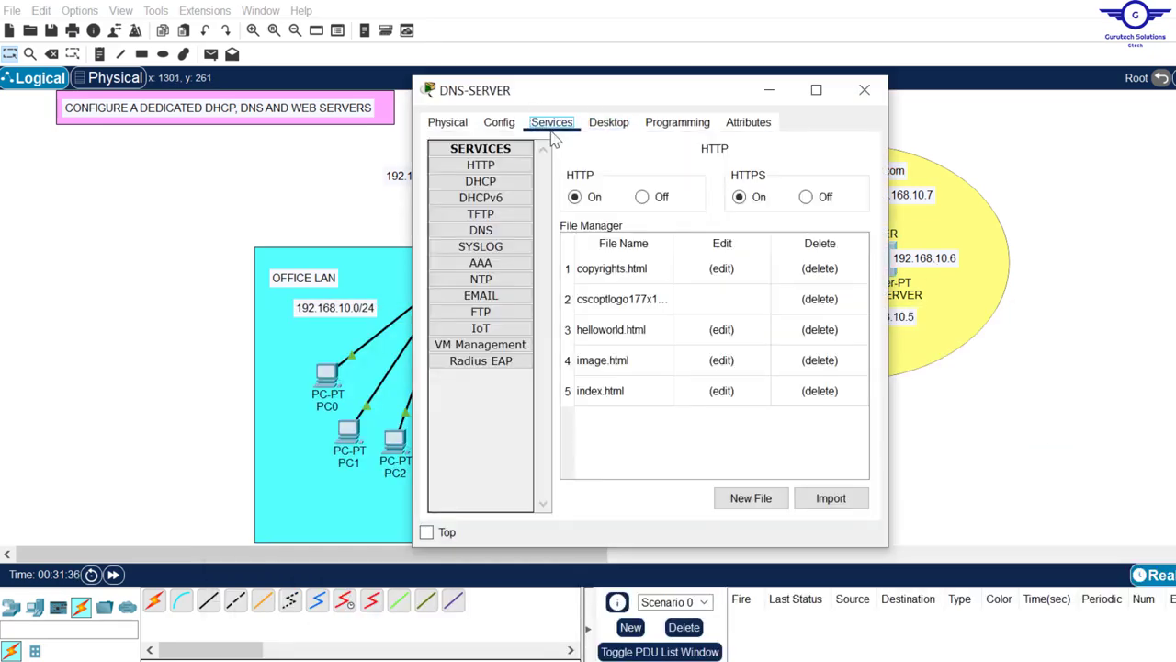
pyautogui.click(490, 234)
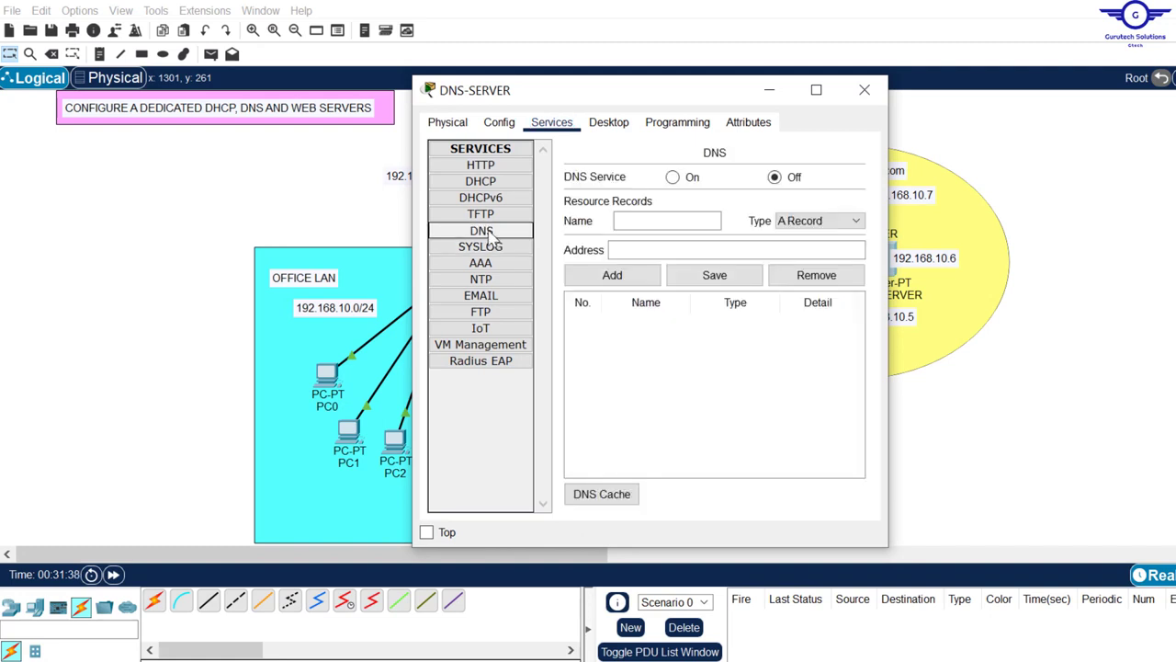
pyautogui.click(673, 179)
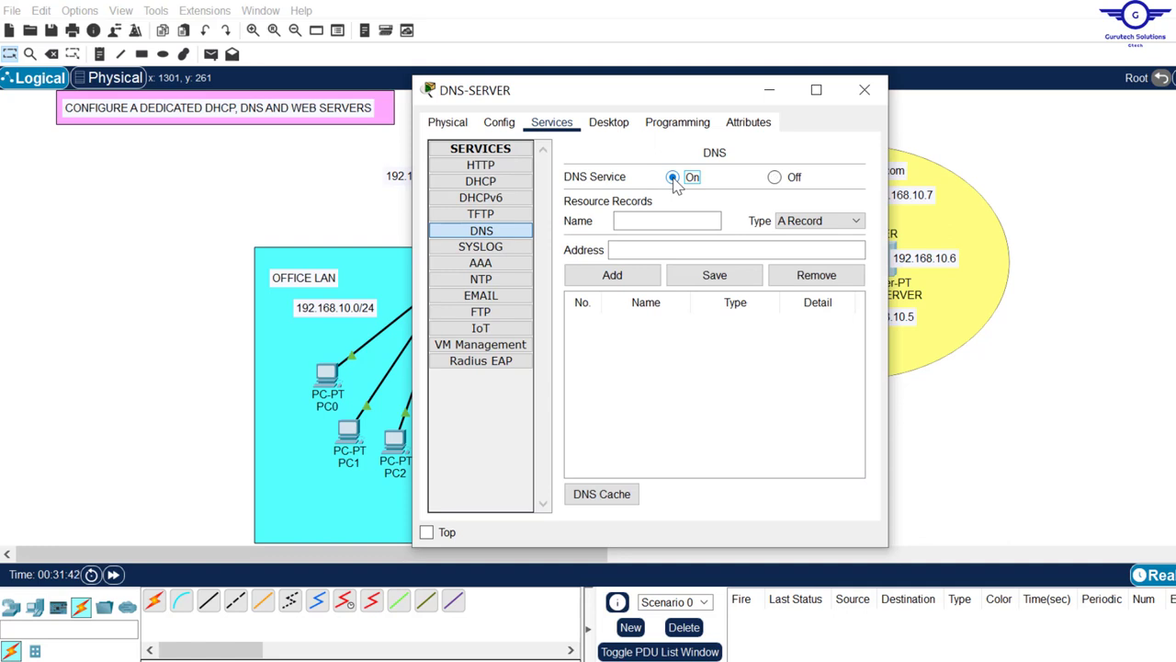
# Add a DNS A record on DNS-SERVER mapping gtech.com to 192.168.10.7 and select it in the record list.
pyautogui.click(633, 223)
pyautogui.hotkey('ctrl', 'v')
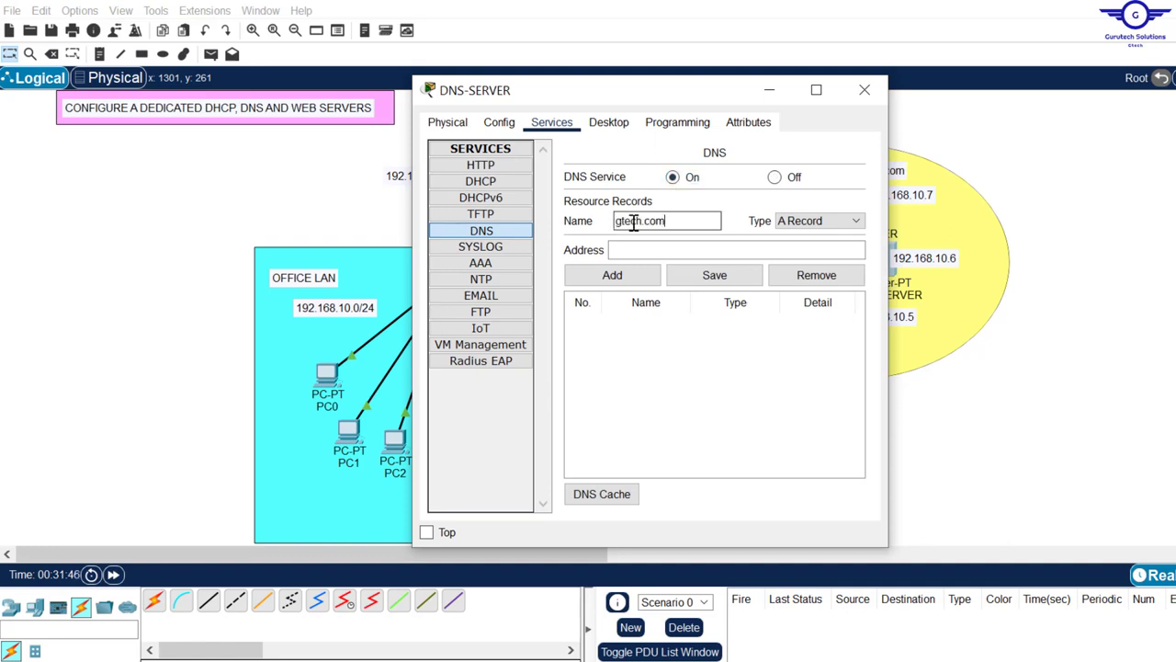
pyautogui.click(642, 252)
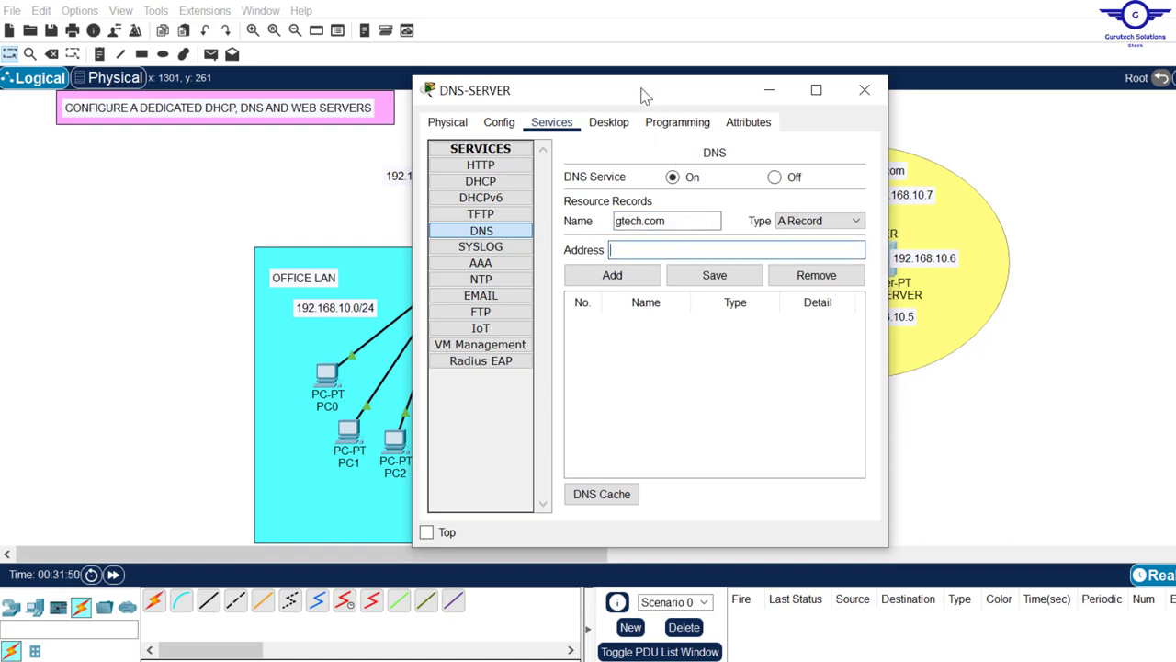
pyautogui.moveTo(644, 94); pyautogui.dragTo(471, 120)
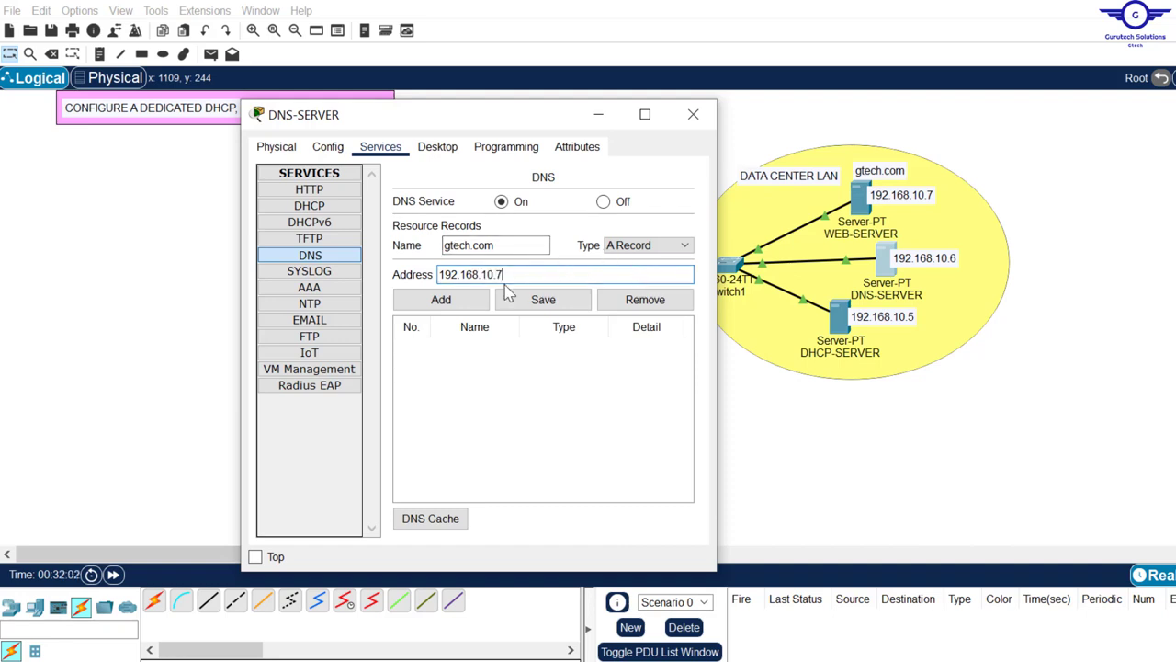
pyautogui.click(456, 307)
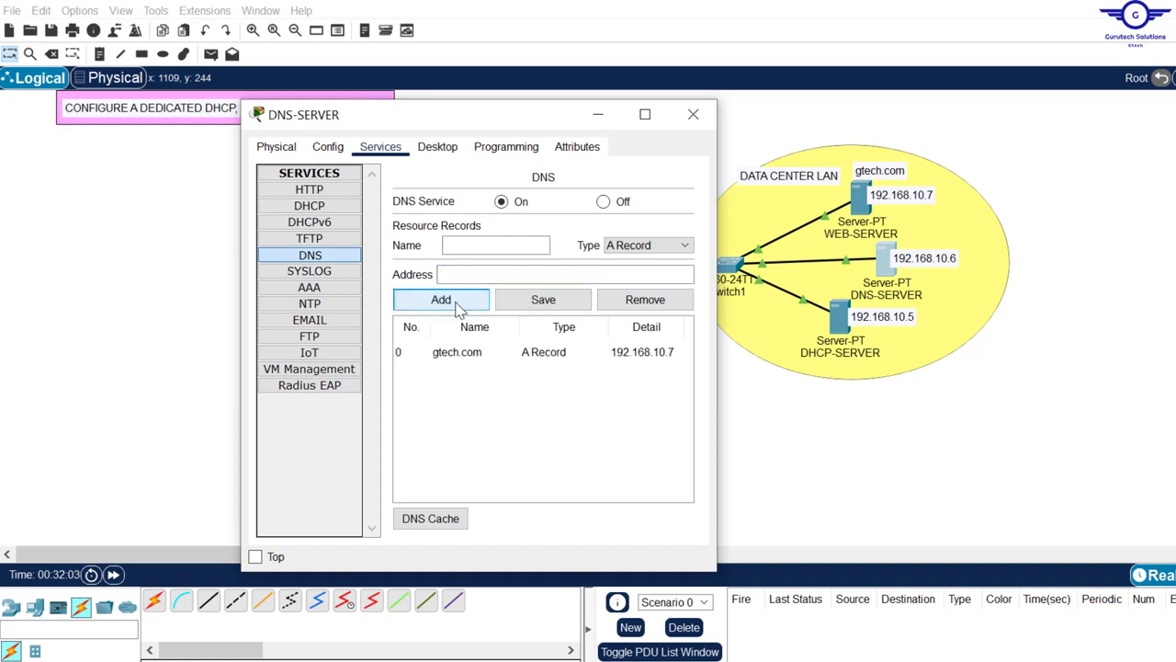
pyautogui.click(491, 361)
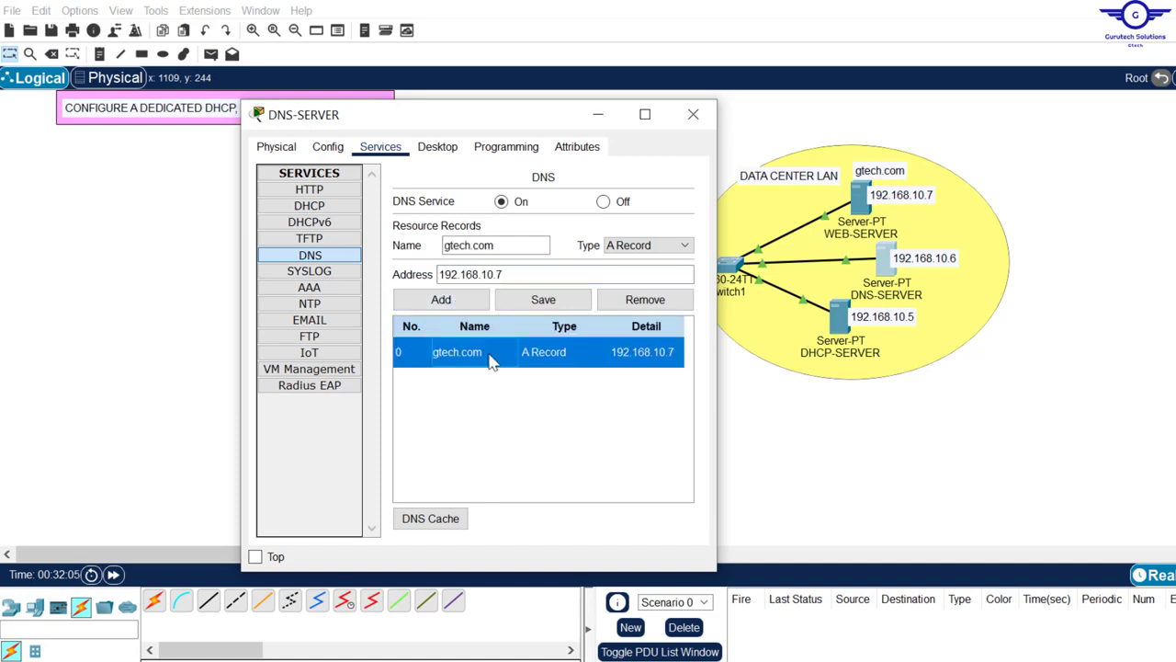
# Read instruction 6 of config-guide.txt in Notepad, leave the file open without saving, and return to Packet Tracer.
pyautogui.hotkey('alt', 'Tab')
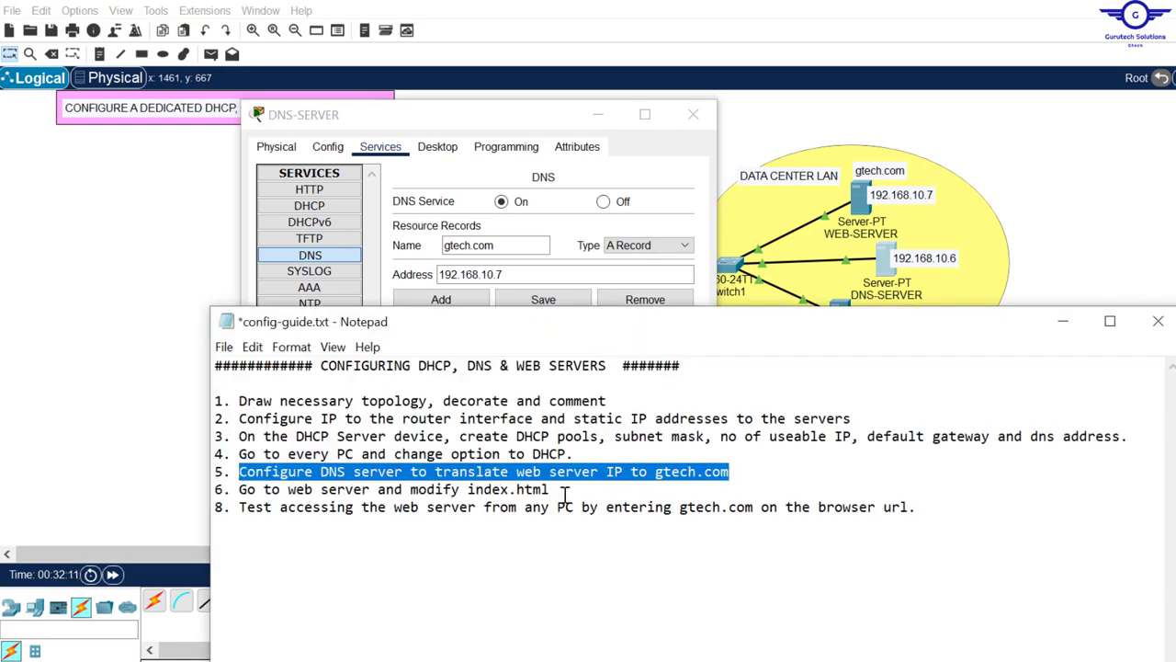
pyautogui.click(1158, 321)
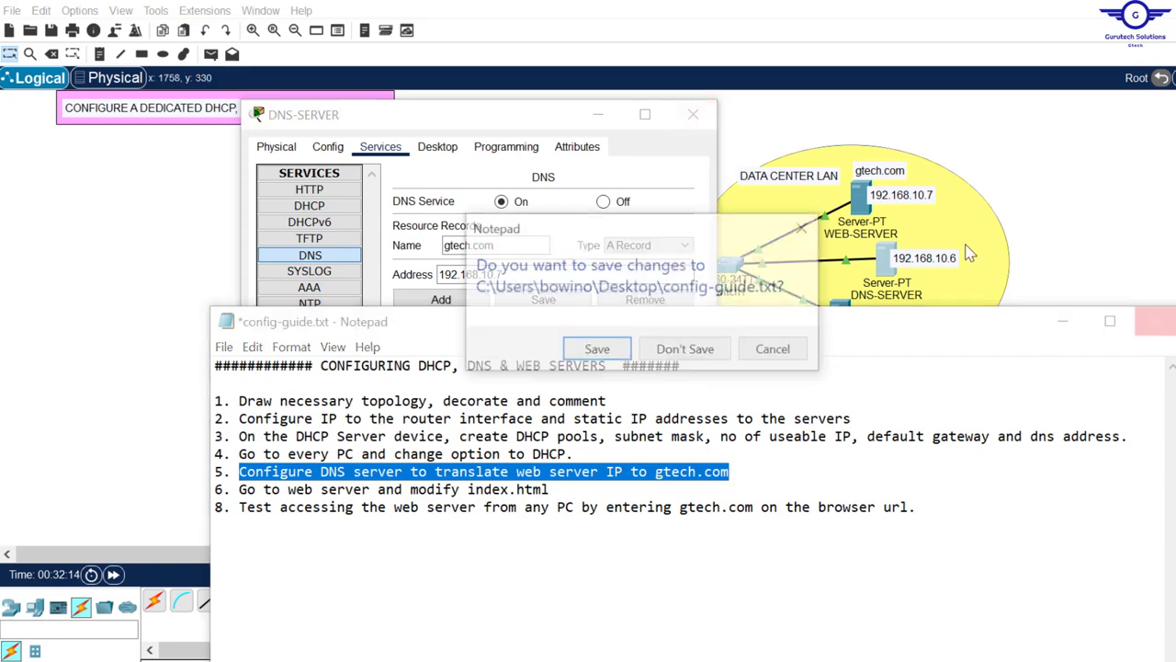
pyautogui.click(772, 350)
pyautogui.click(1139, 183)
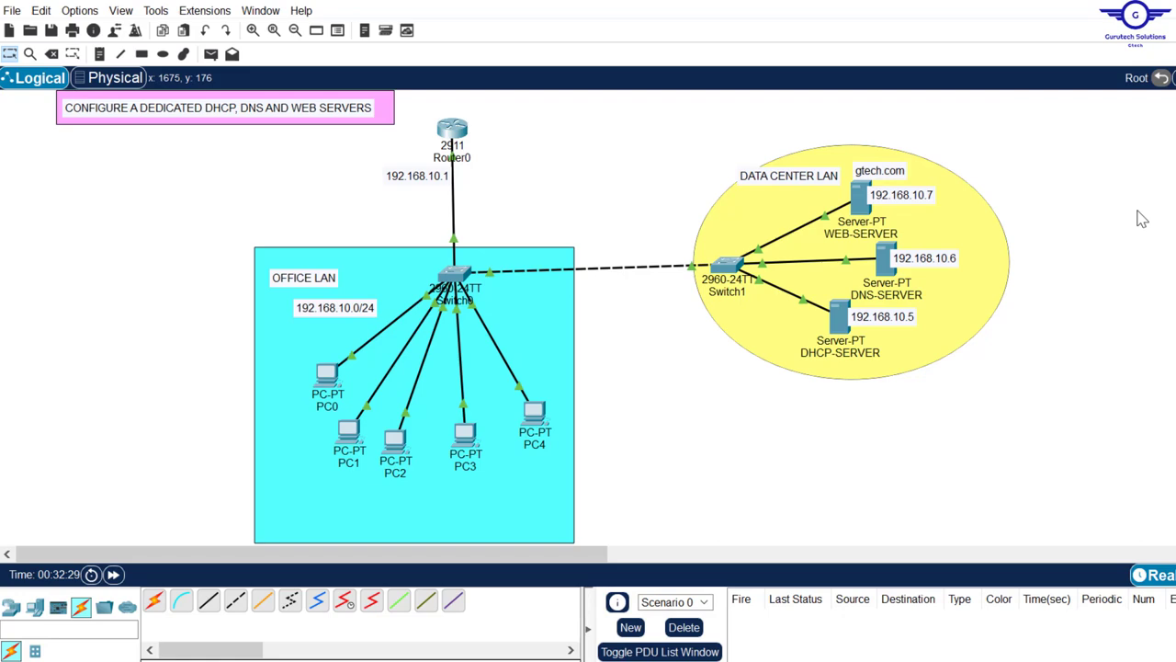
# Open index.html for editing in WEB-SERVER's HTTP service.
pyautogui.click(860, 197)
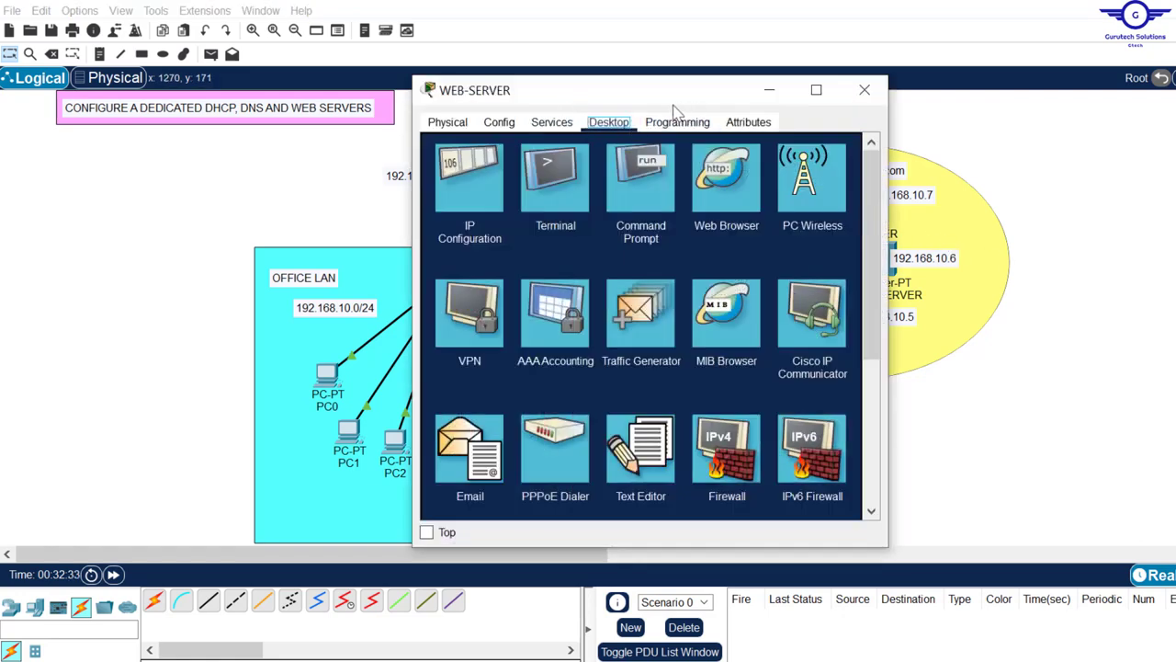
pyautogui.click(554, 127)
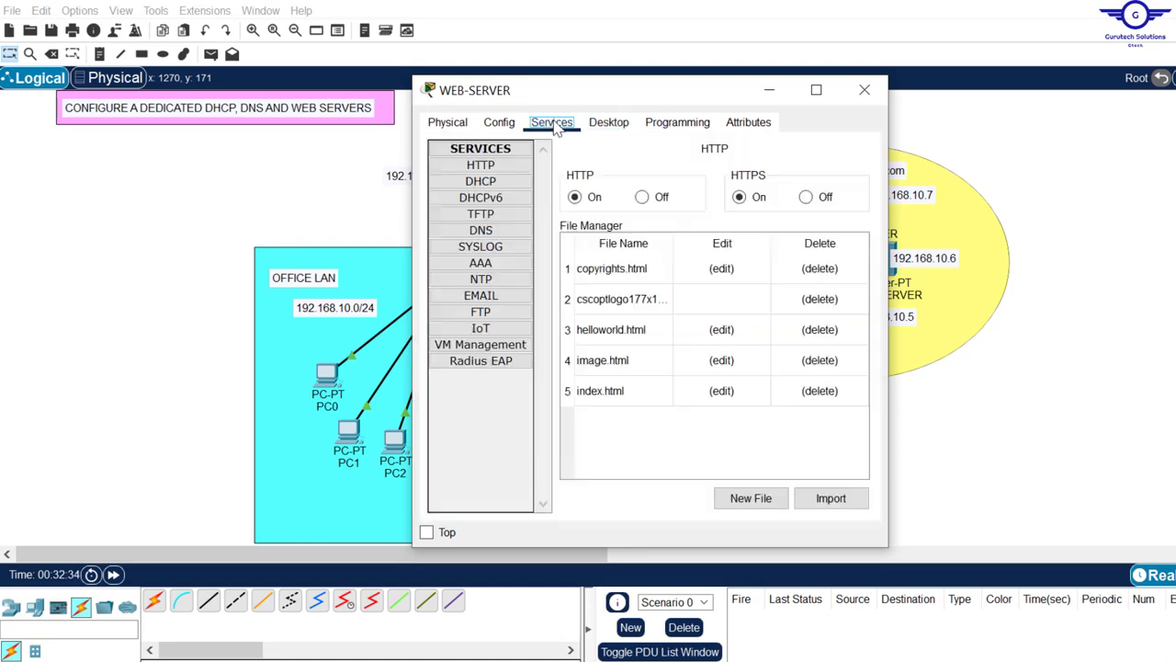
pyautogui.click(487, 167)
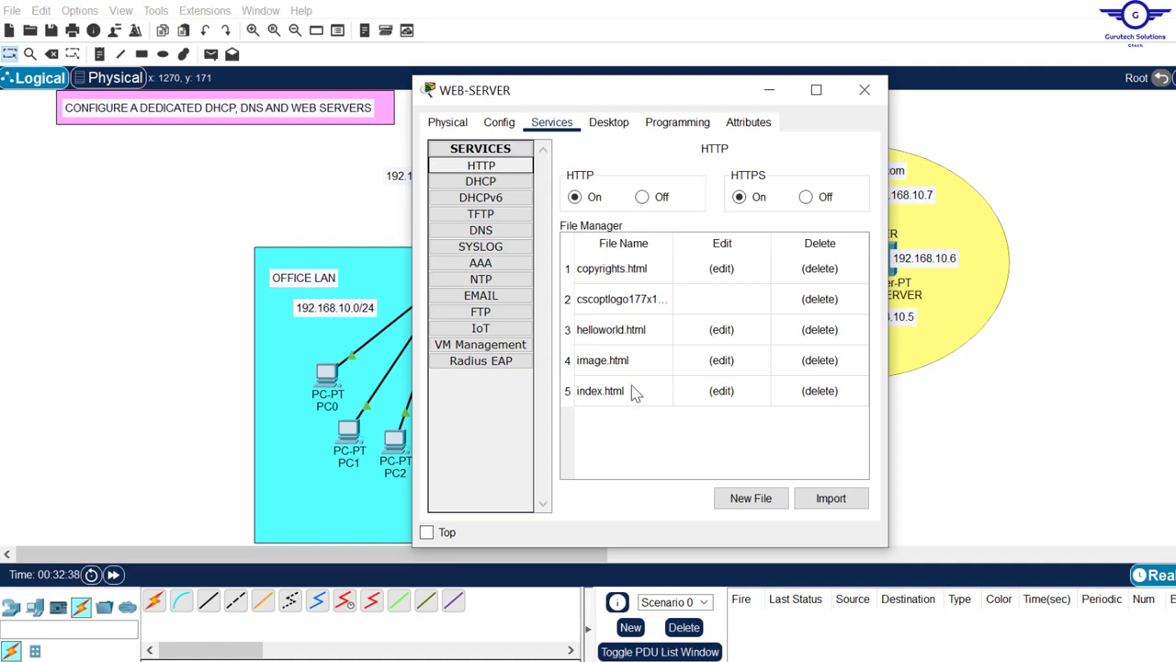
pyautogui.click(595, 395)
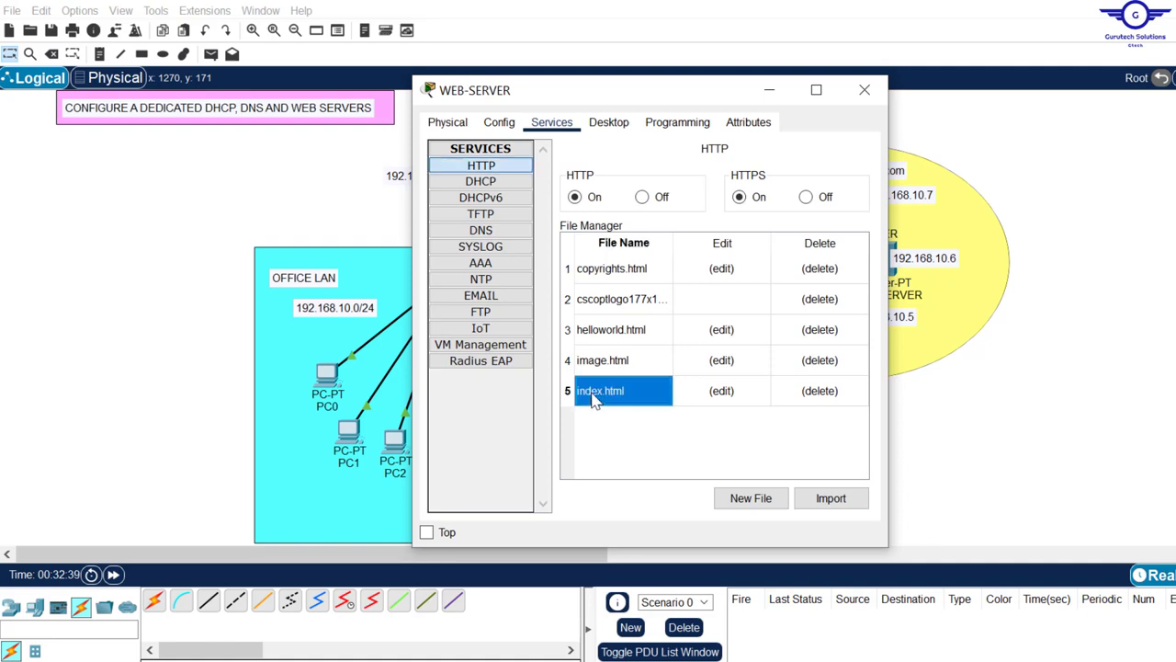
pyautogui.click(723, 391)
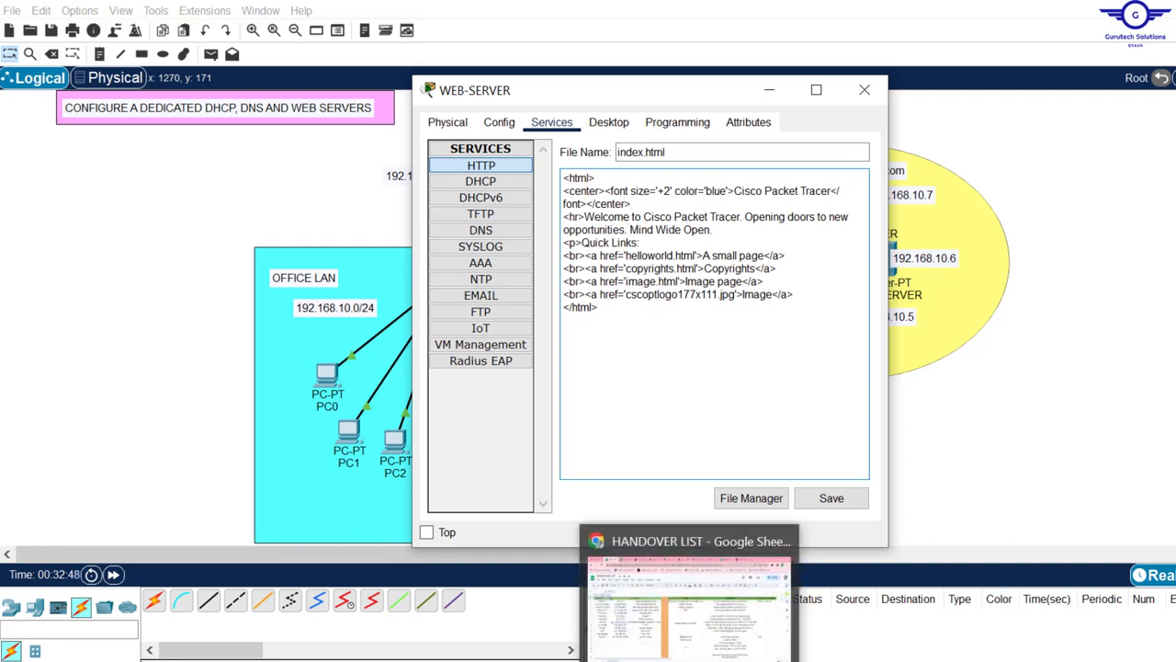
# Copy the entire text of config-guide.txt in Notepad and return to WEB-SERVER's index.html editor in Packet Tracer.
pyautogui.moveTo(734, 660)
pyautogui.click(746, 551)
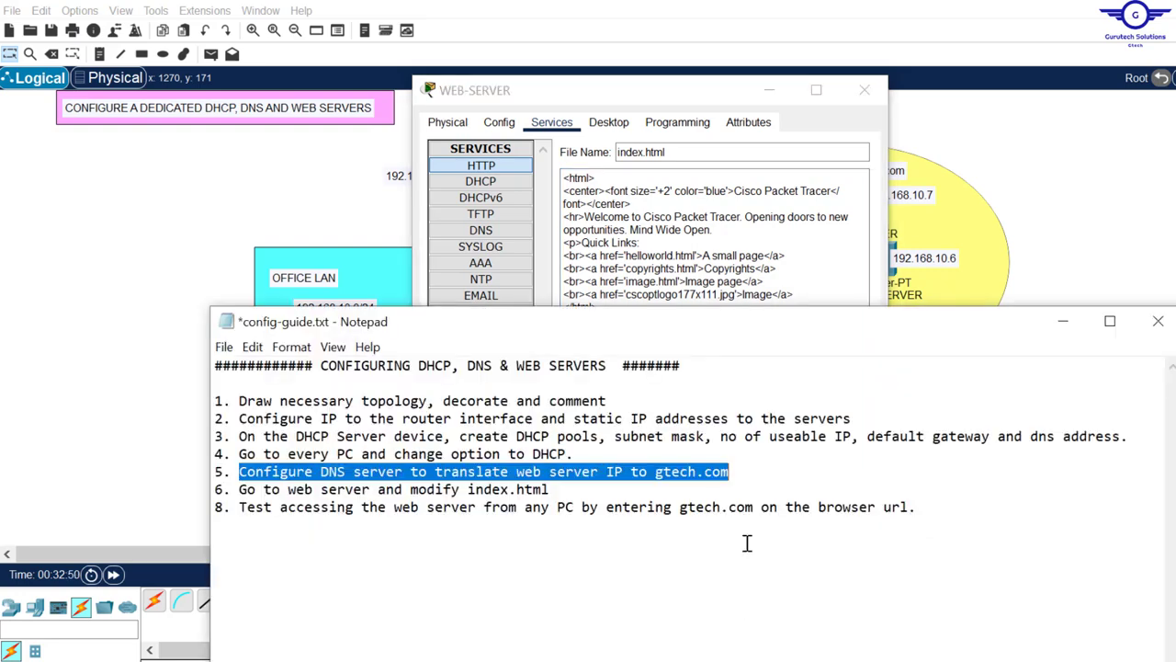
pyautogui.hotkey('ctrl', 'a')
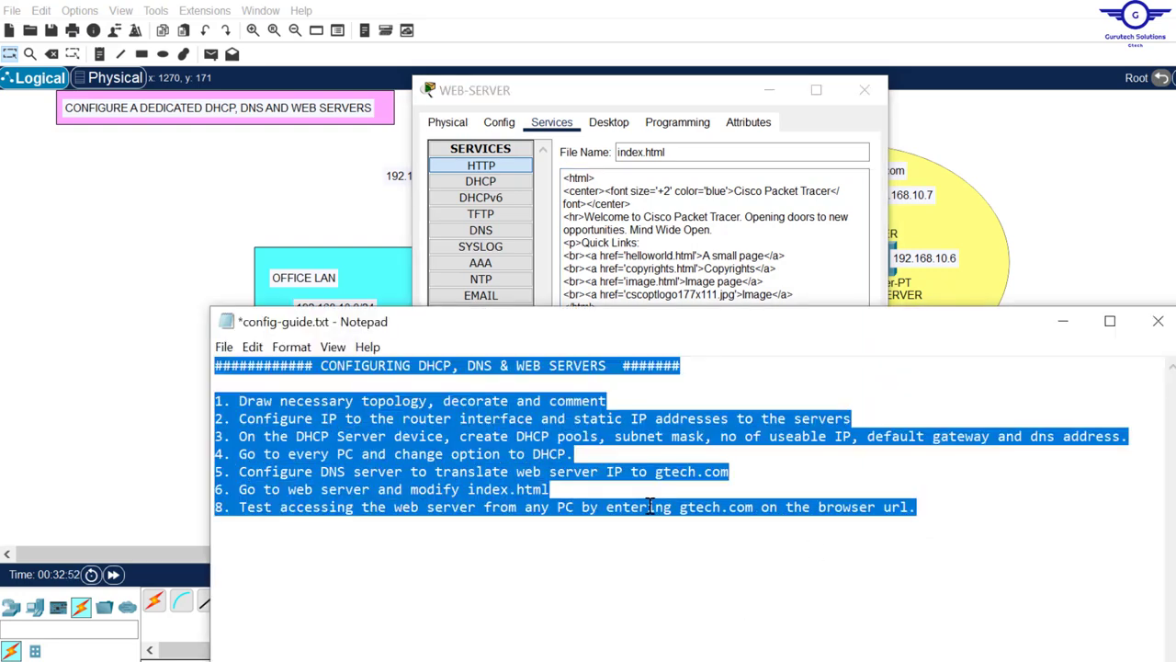
pyautogui.click(728, 239)
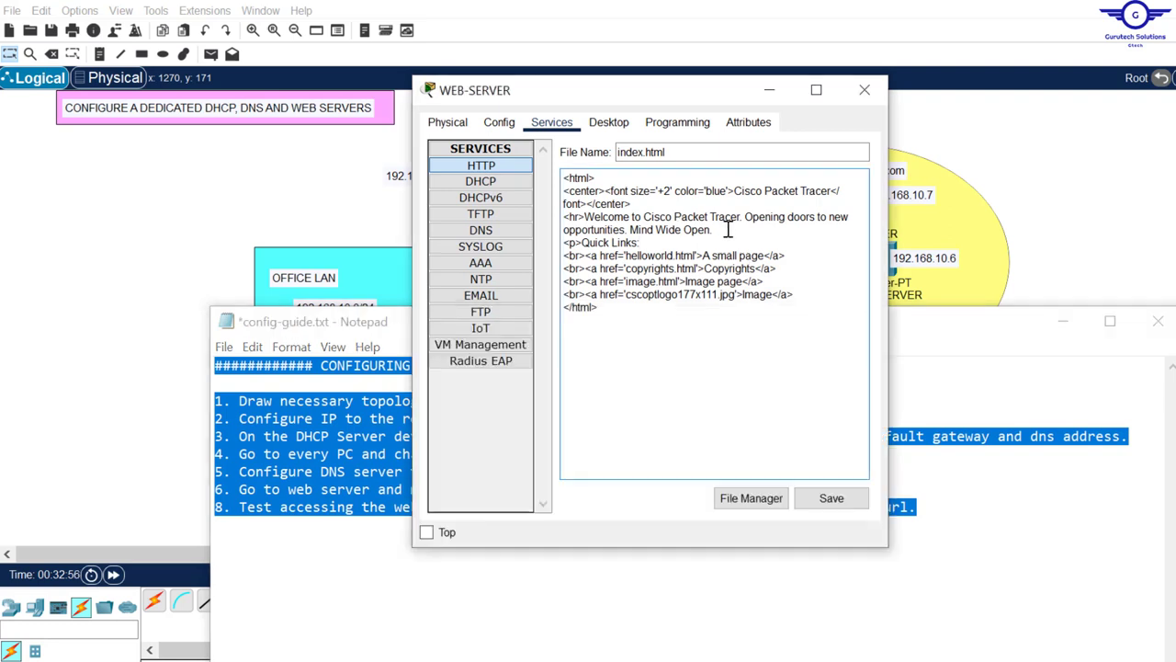
# Replace the welcome sentence in index.html with the copied configuration guide, save over the existing file, and close WEB-SERVER.
pyautogui.moveTo(715, 229); pyautogui.dragTo(585, 219)
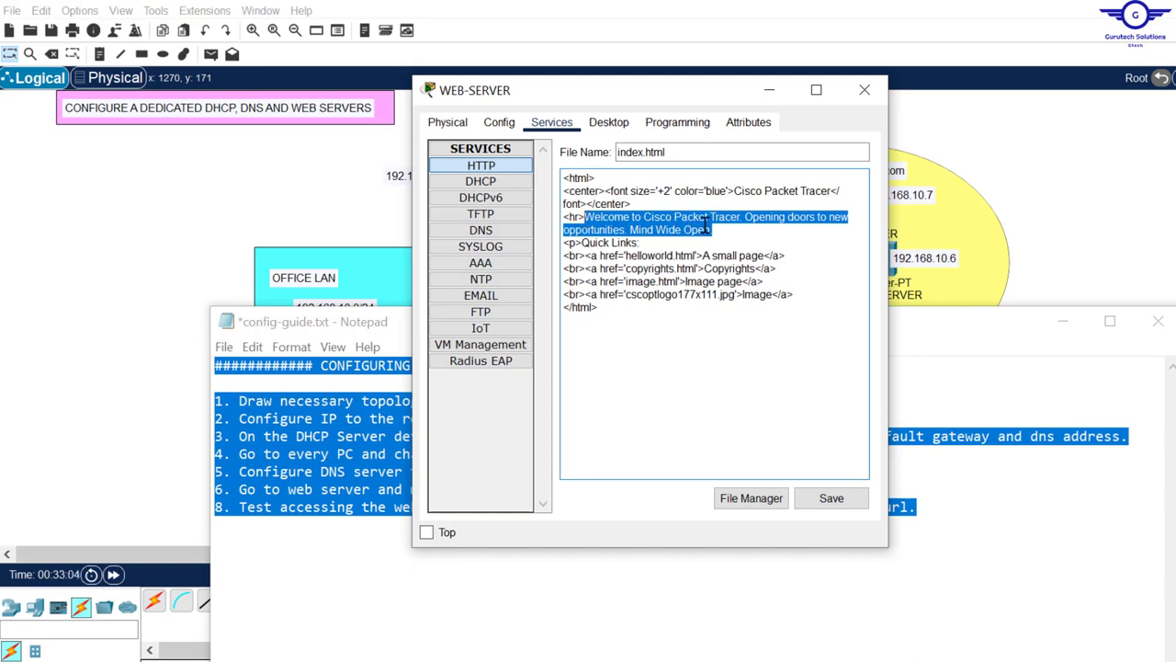
pyautogui.write('############# CONFIGURING DHCP, DNS & WEB SERVERS #######  1. Draw necessary topology, decorate and comment 2. Configure IP to the router interface and static IP addresses to the servers 3. On the DHCP Server device, create DHCP pools, subnet mask, no of useable IP, default gateway and dns address. 4. Go to every PC and change option to DHCP. 5. Configure DNS server to translate web server IP to gtech.com 6. Go to web server and modify index.html 8. Test accessing the web server from any PC by entering gtech.com on the browser url.')
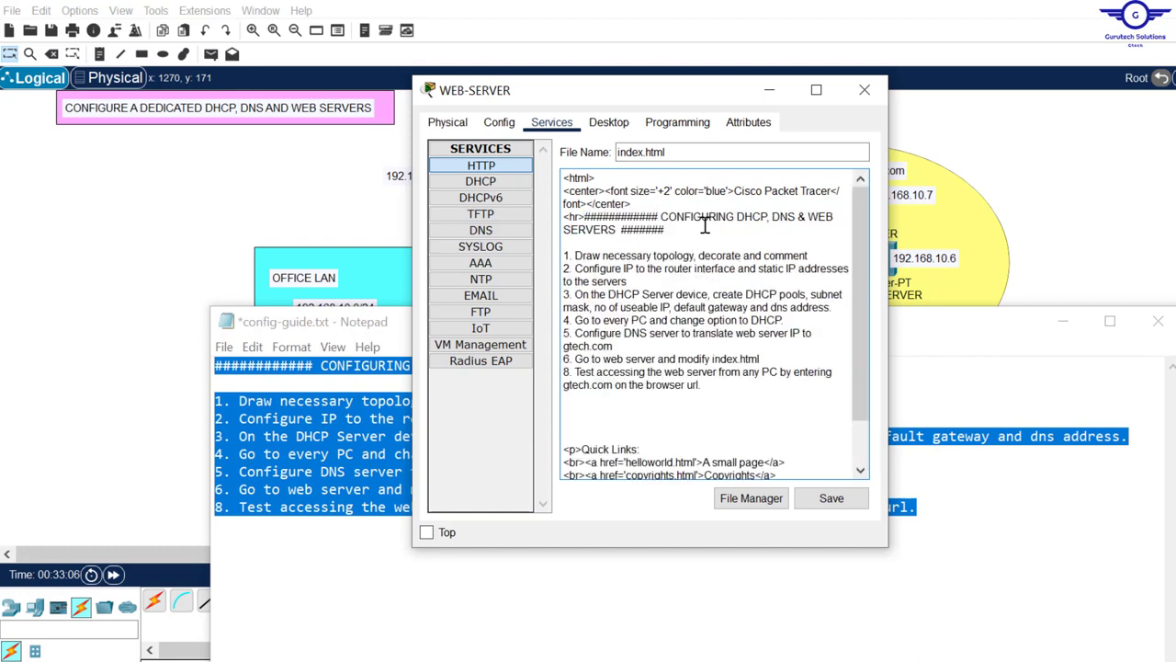
pyautogui.click(838, 499)
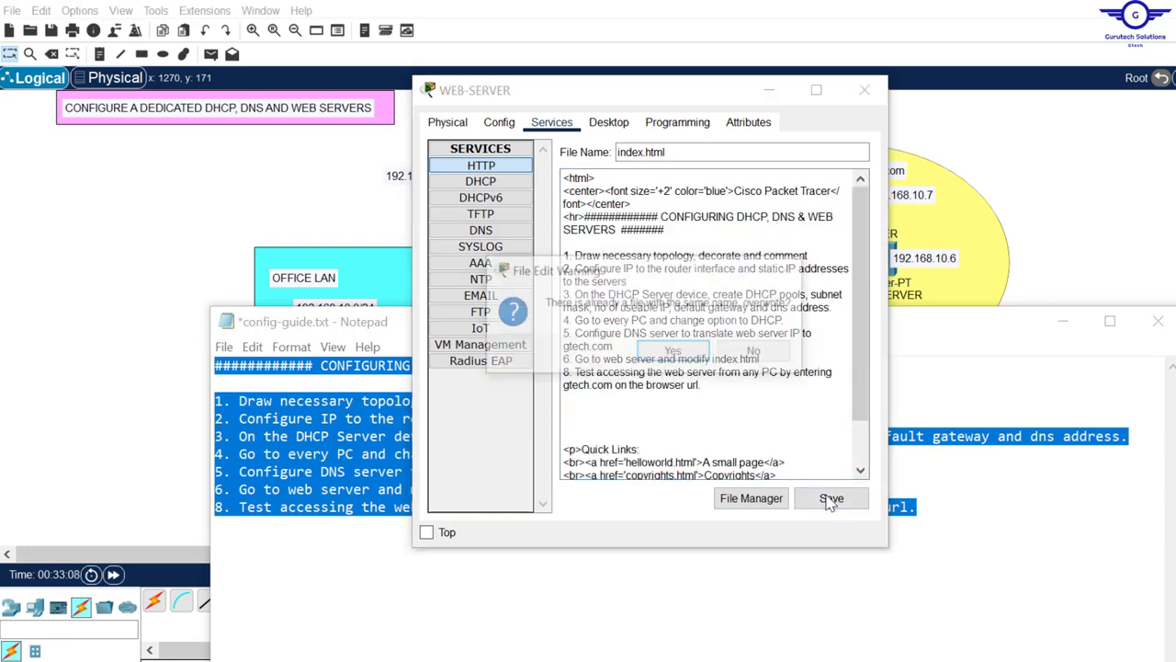
pyautogui.click(682, 355)
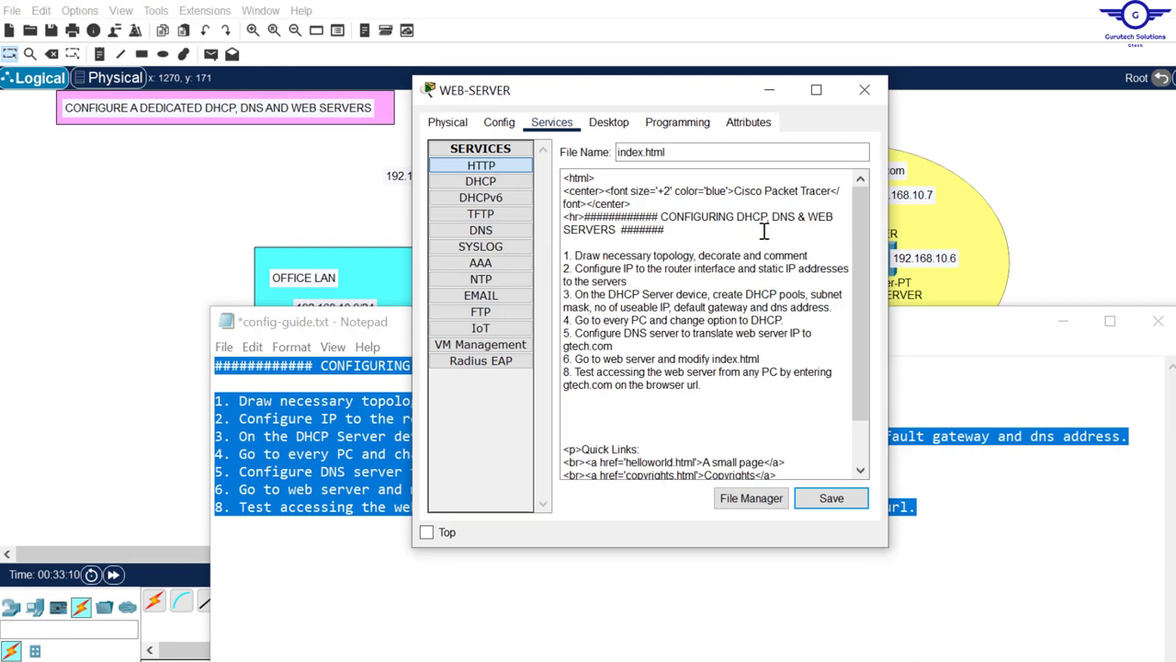
pyautogui.click(865, 89)
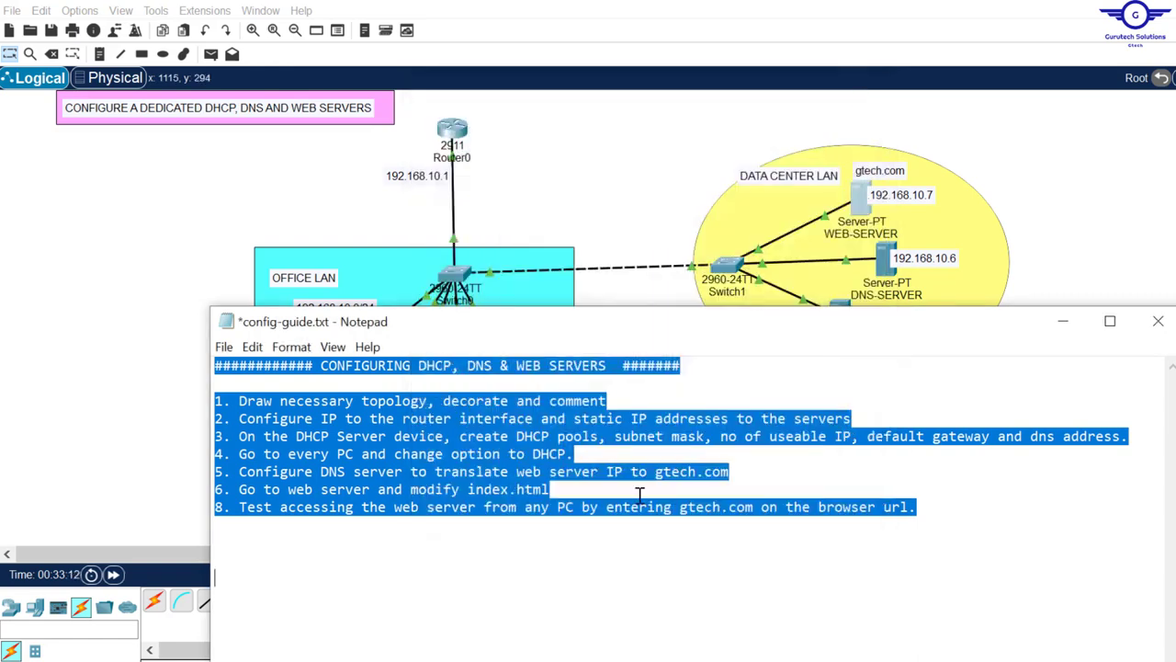
# Copy gtech.com from instruction 8 of config-guide.txt in Notepad, then minimize Notepad to return to Packet Tracer.
pyautogui.click(646, 506)
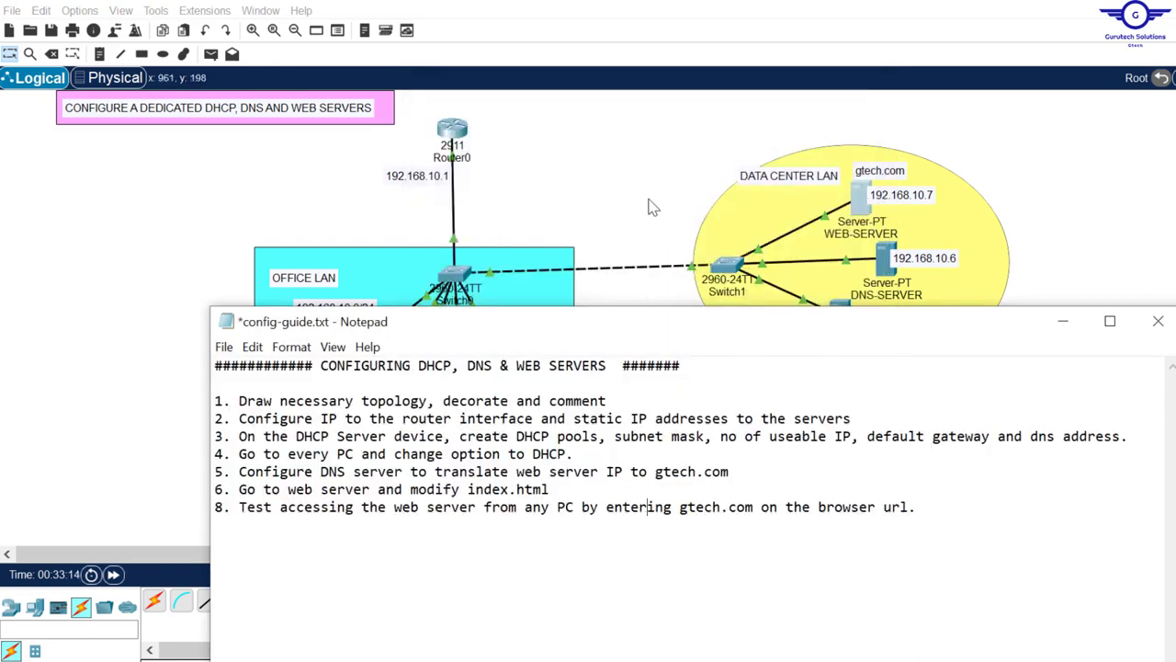
pyautogui.click(652, 204)
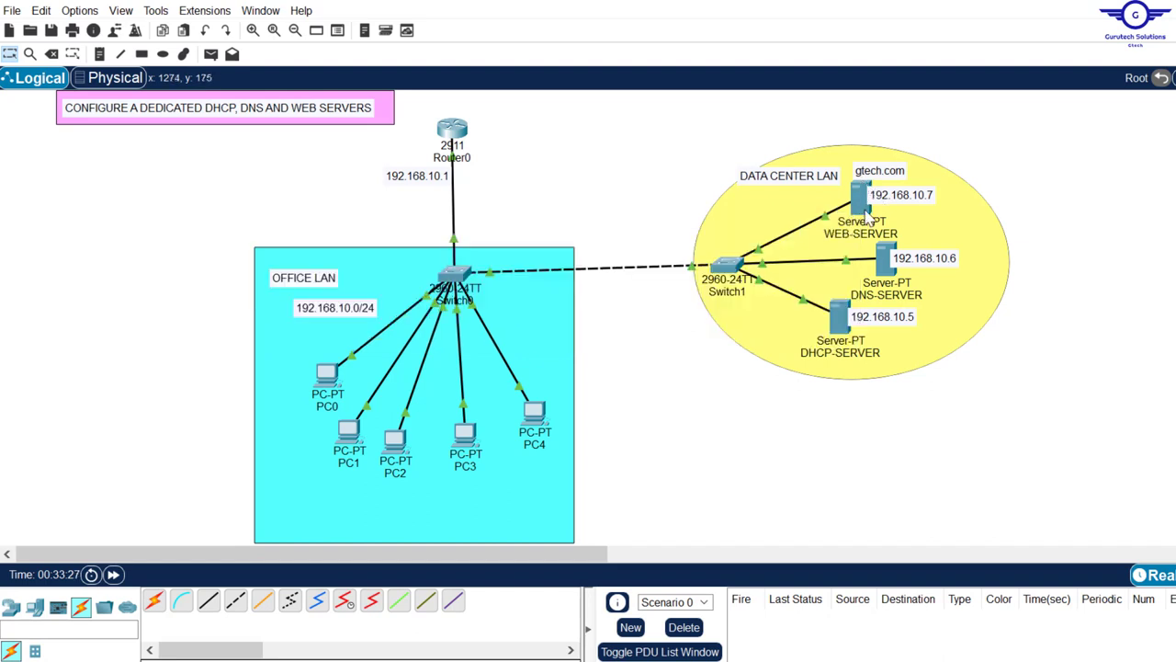
pyautogui.moveTo(867, 217)
pyautogui.click(676, 660)
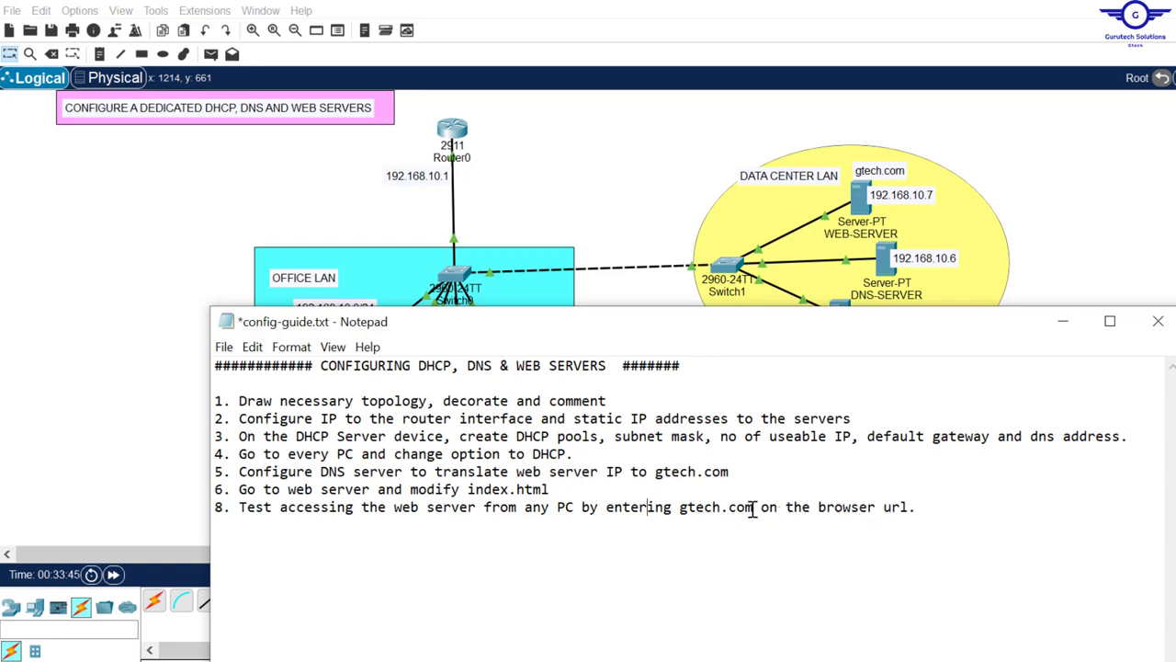
pyautogui.moveTo(754, 508); pyautogui.dragTo(681, 510)
pyautogui.hotkey('ctrl', 'c')
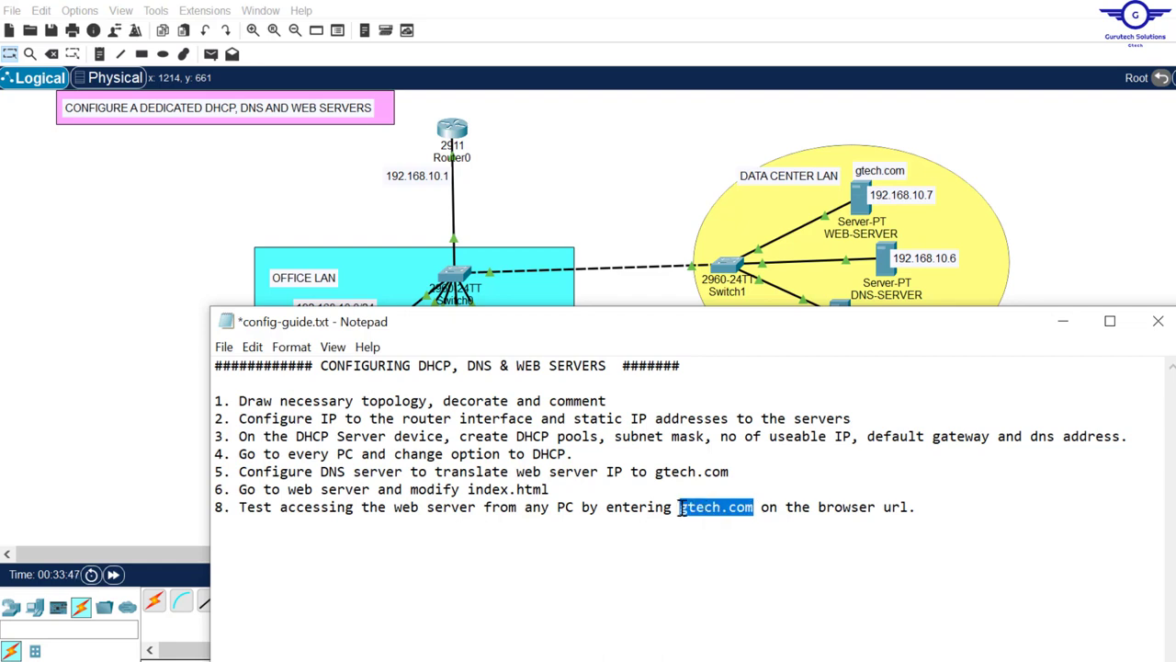
pyautogui.click(1063, 321)
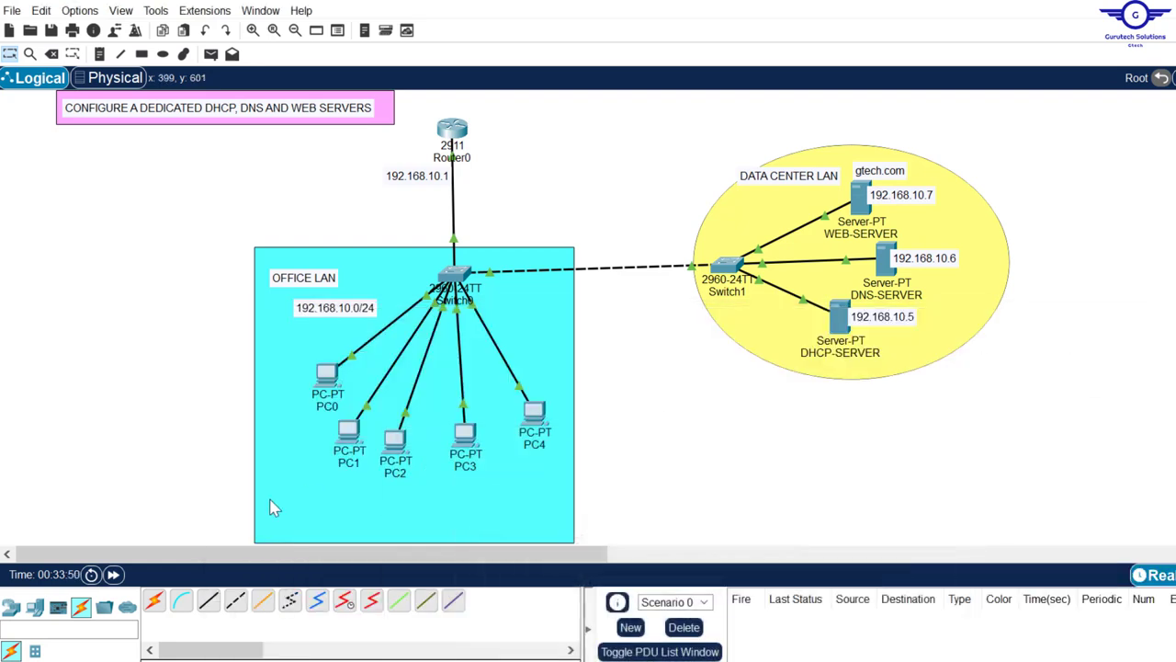
# Load gtech.com in PC2's web browser using the copied domain name.
pyautogui.click(393, 443)
pyautogui.click(564, 129)
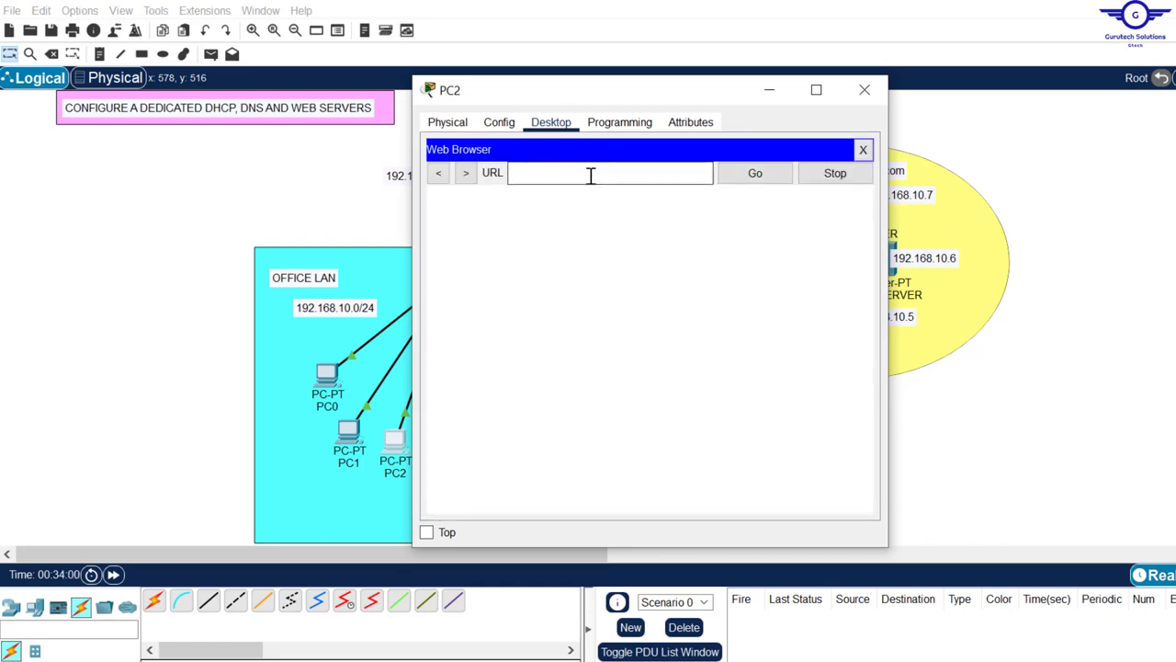
pyautogui.hotkey('ctrl', 'v')
pyautogui.click(770, 176)
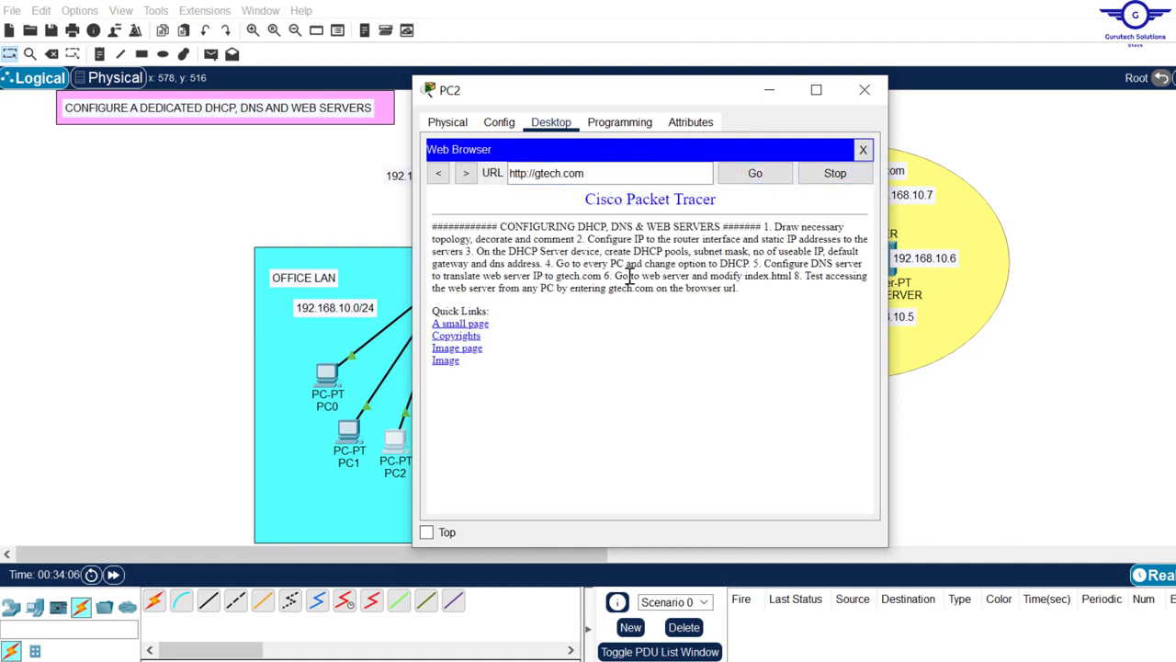
# Compare the loaded page's text with config-guide.txt in Notepad, then close PC2's web browser in Packet Tracer.
pyautogui.moveTo(496, 314); pyautogui.dragTo(427, 226)
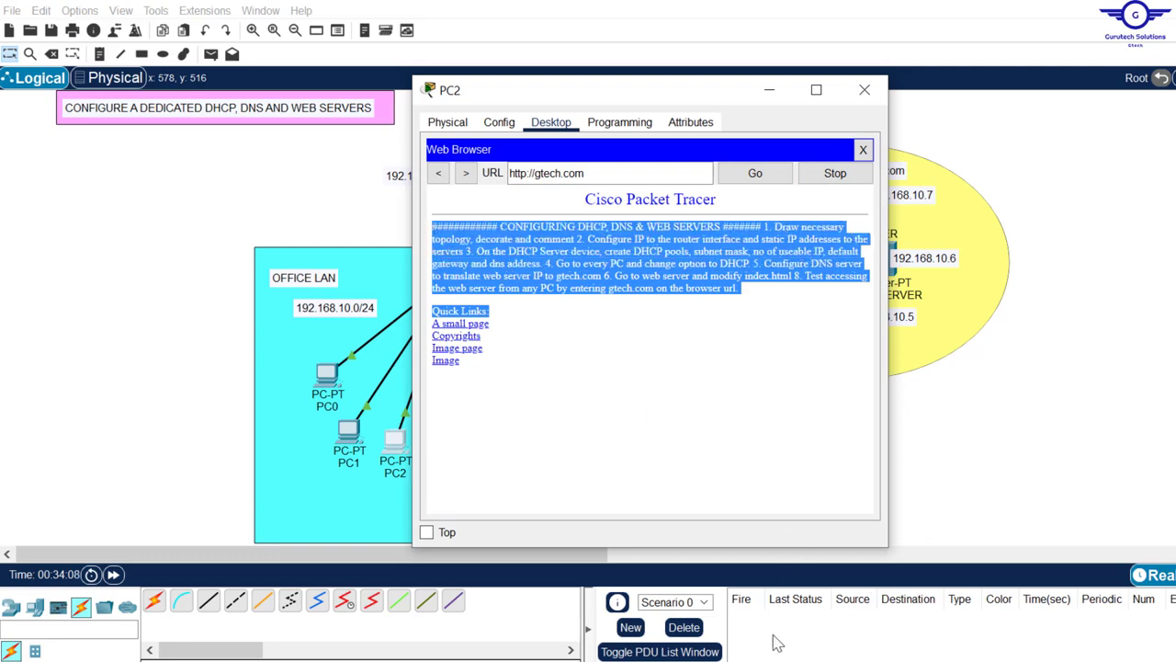
pyautogui.hotkey('alt', 'Tab')
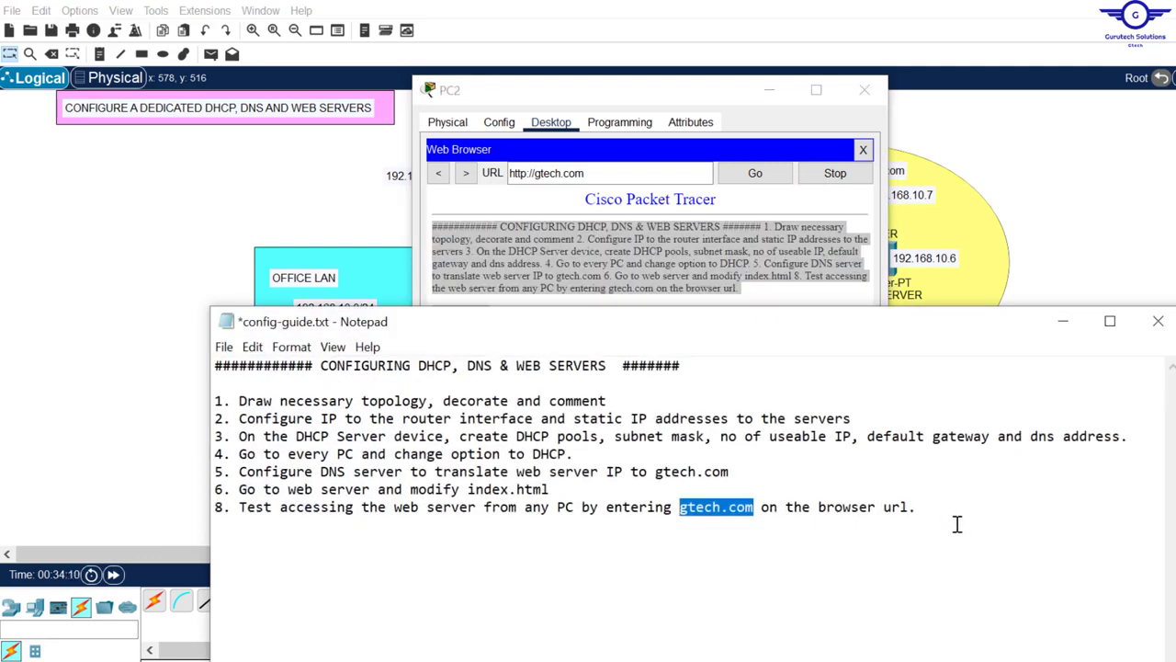
pyautogui.moveTo(955, 522); pyautogui.dragTo(215, 365)
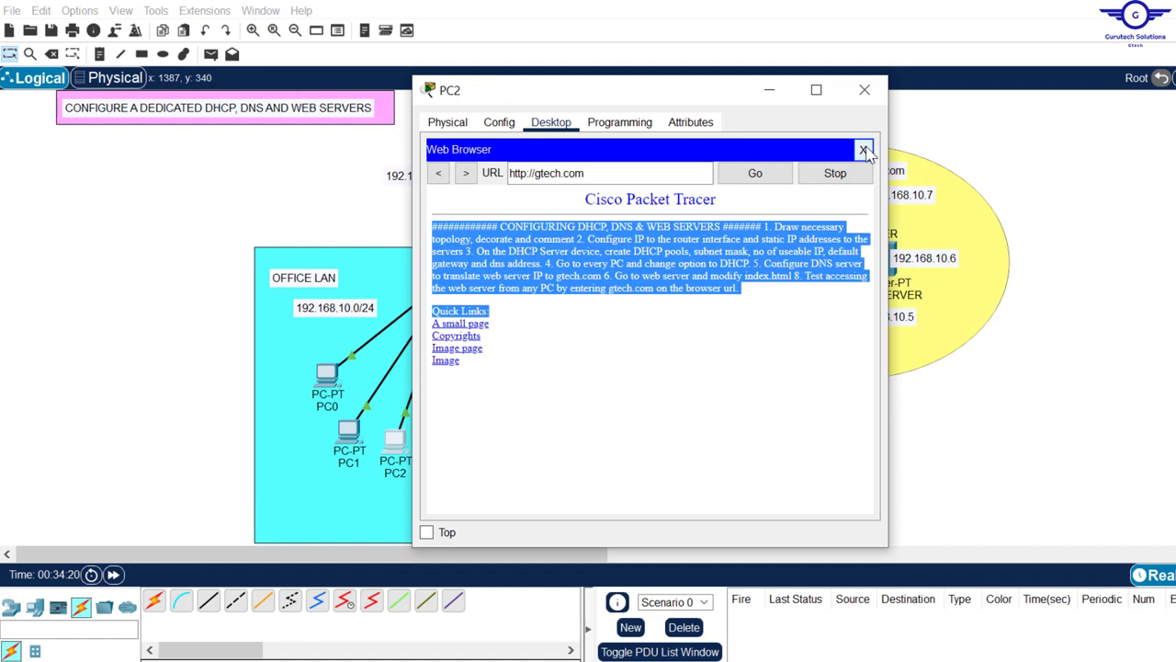
pyautogui.click(863, 151)
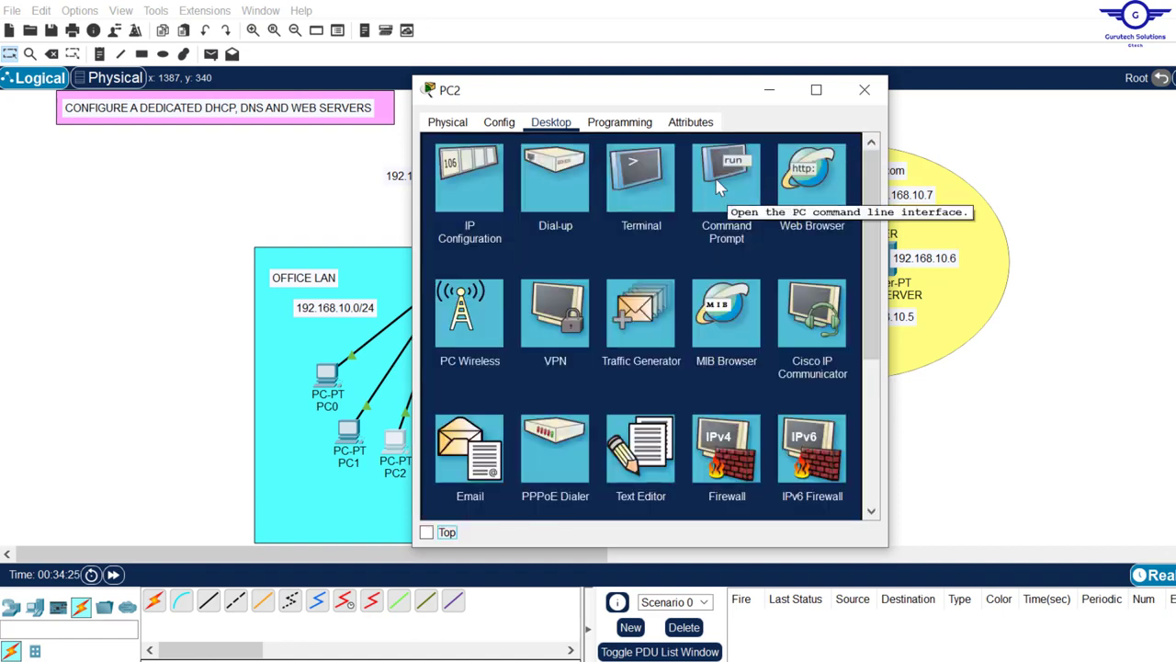
# Run nslookup gtech.com in PC2's command prompt.
pyautogui.click(726, 193)
pyautogui.write('nslookup')
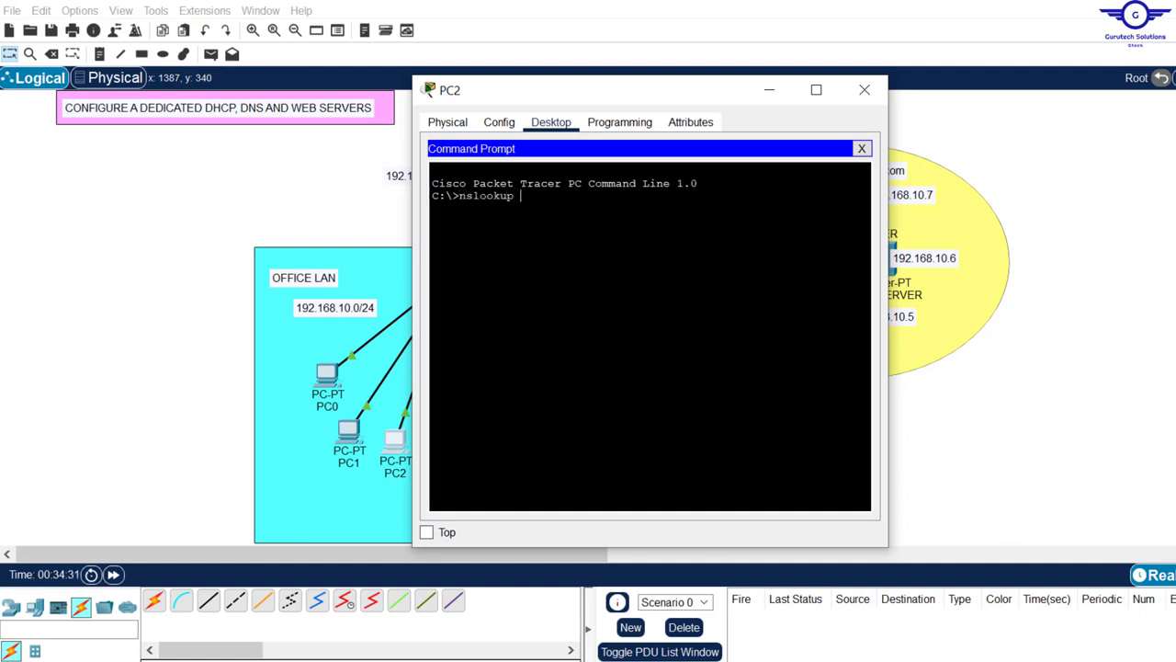
pyautogui.rightClick(536, 229)
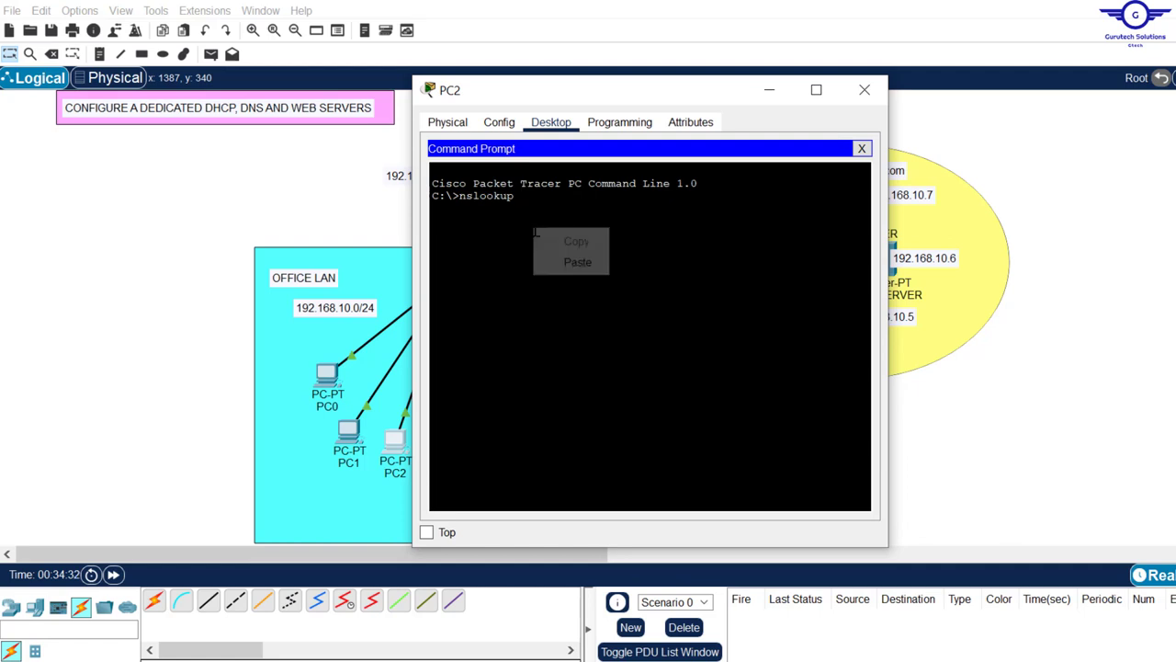
pyautogui.click(579, 264)
pyautogui.press('Return')
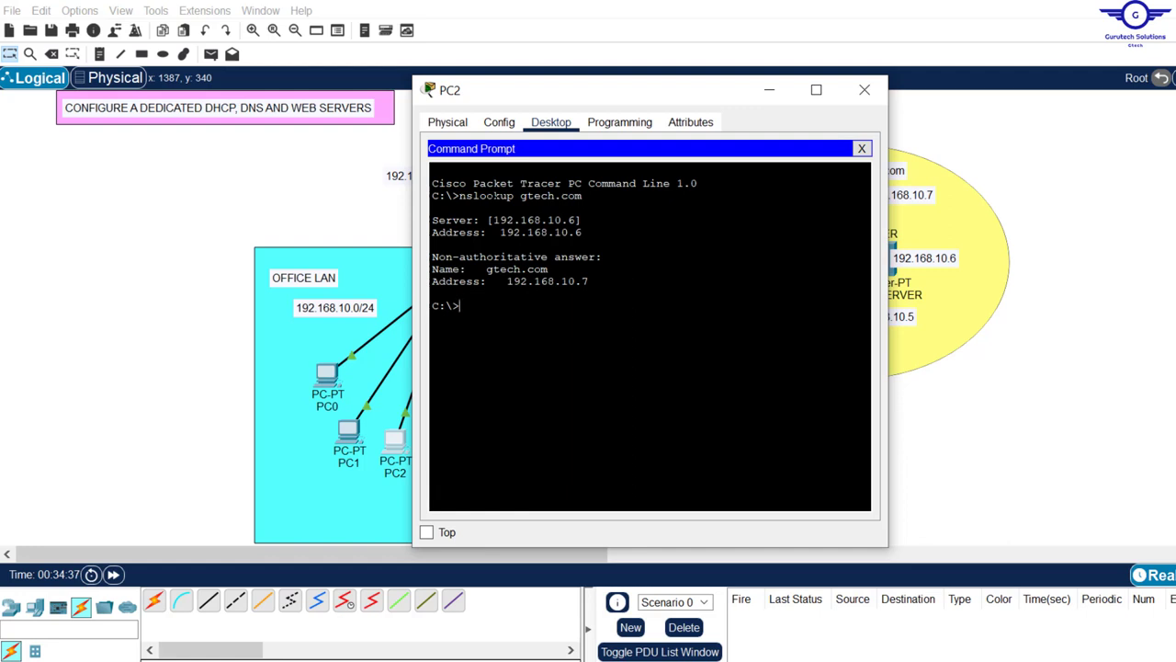
# Examine the DNS server and resolved address in the nslookup output against the topology labels, then close PC2.
pyautogui.moveTo(432, 220); pyautogui.dragTo(581, 221)
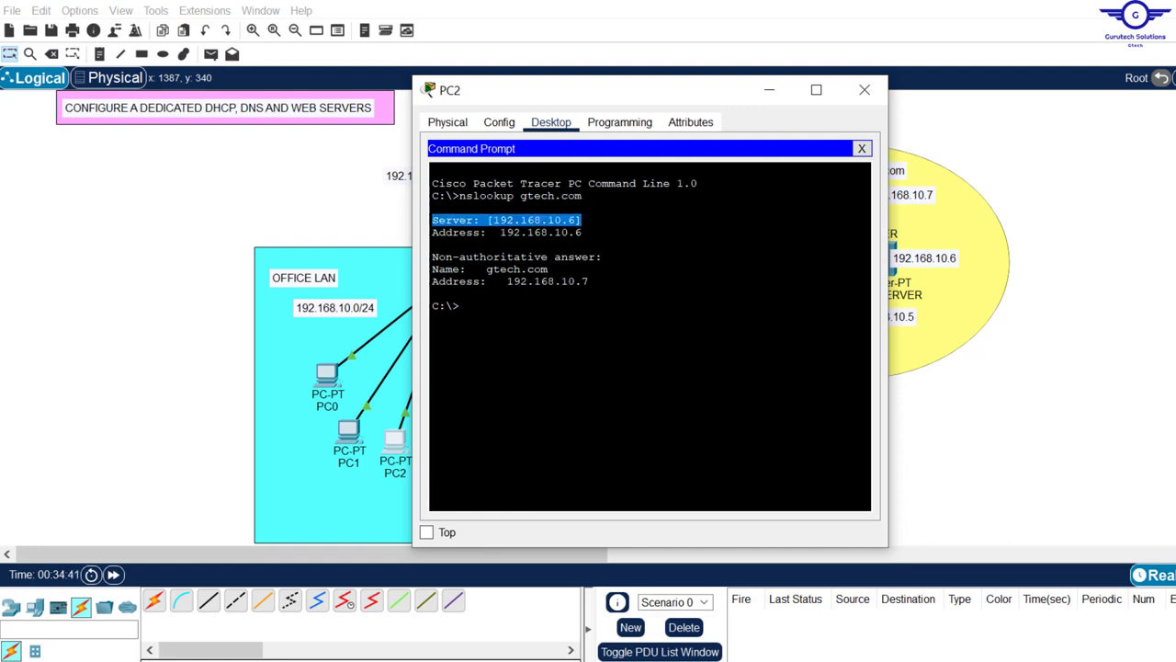
pyautogui.moveTo(583, 234); pyautogui.dragTo(433, 223)
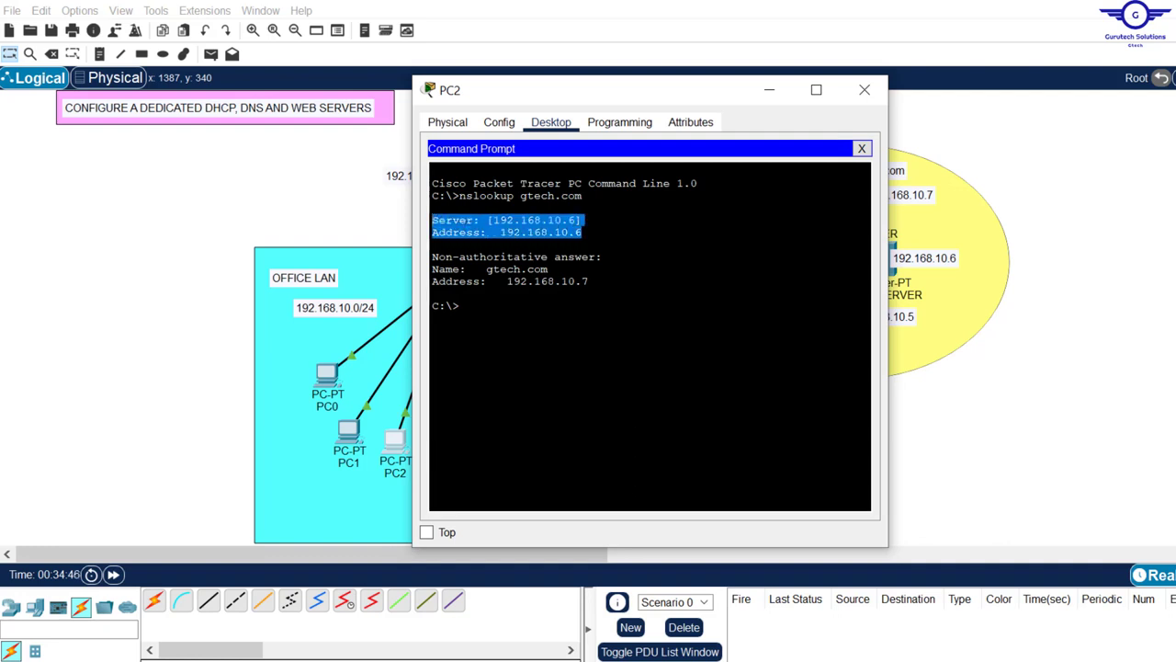
pyautogui.moveTo(588, 281); pyautogui.dragTo(507, 281)
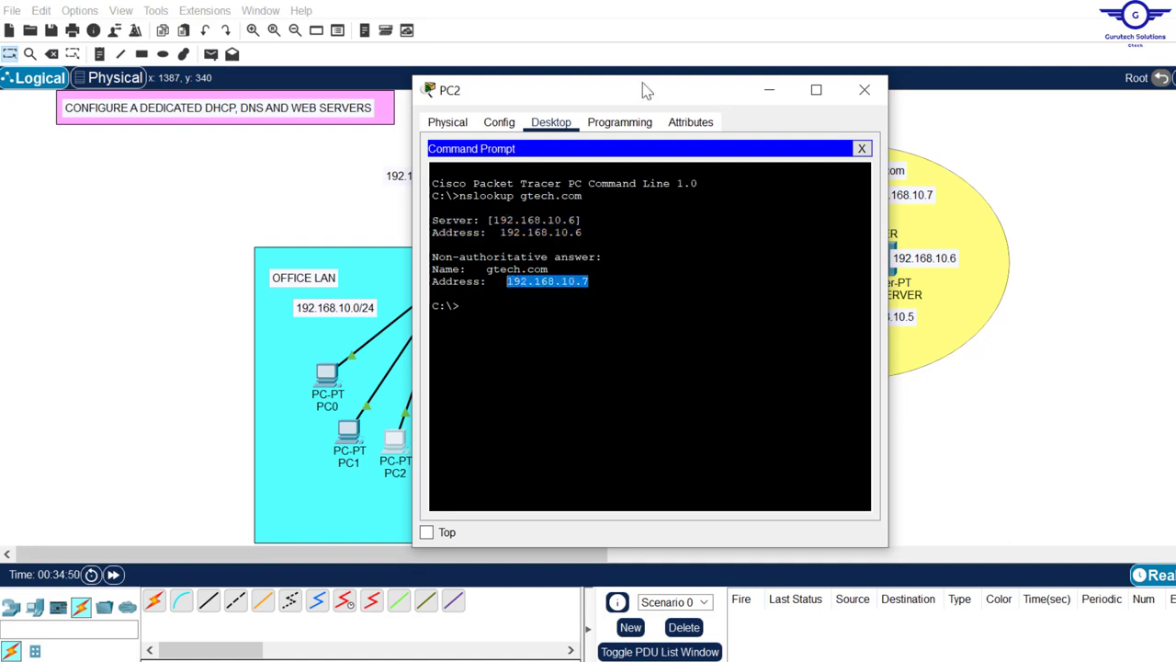
pyautogui.moveTo(638, 97); pyautogui.dragTo(491, 120)
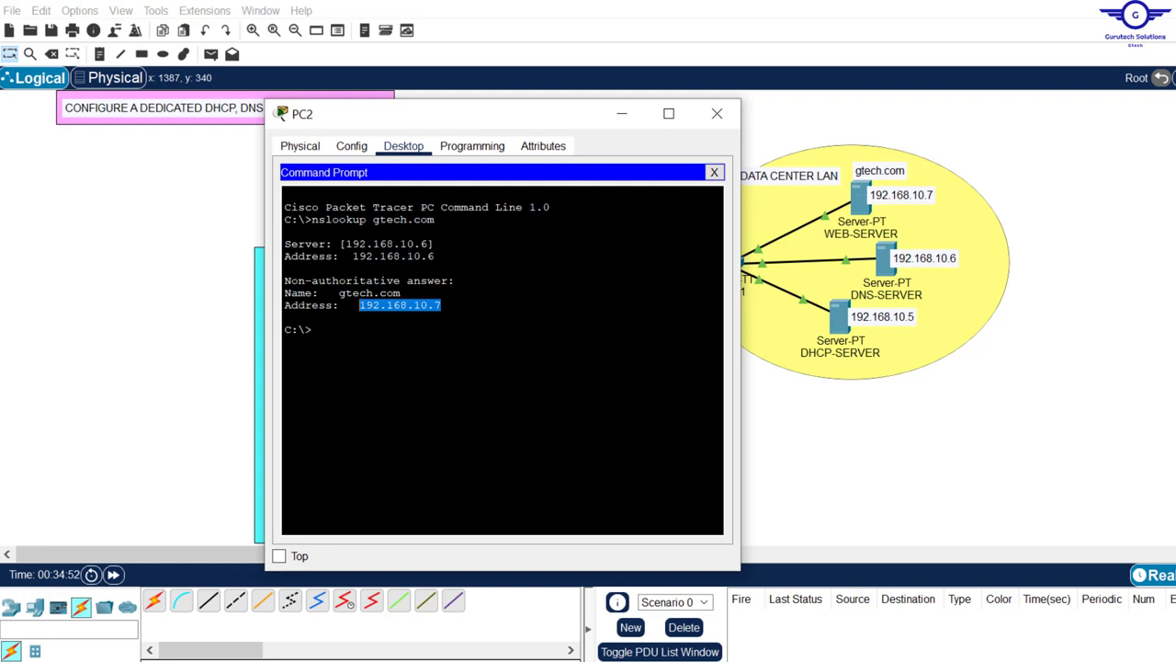
pyautogui.moveTo(437, 256); pyautogui.dragTo(288, 250)
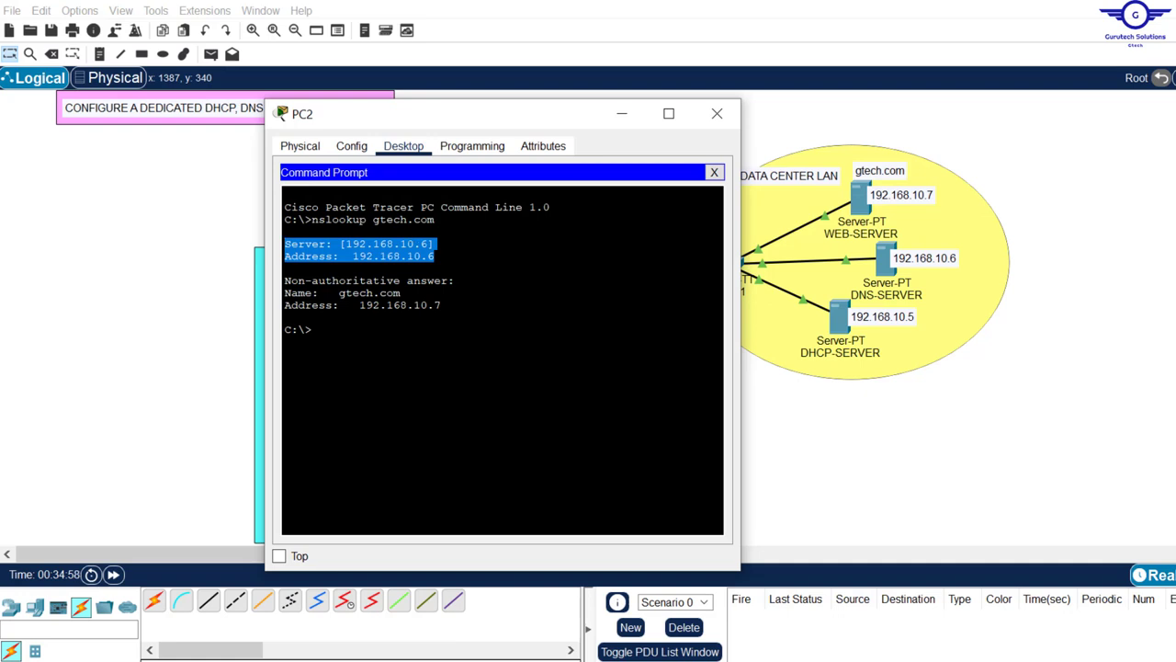
pyautogui.moveTo(435, 220); pyautogui.dragTo(373, 221)
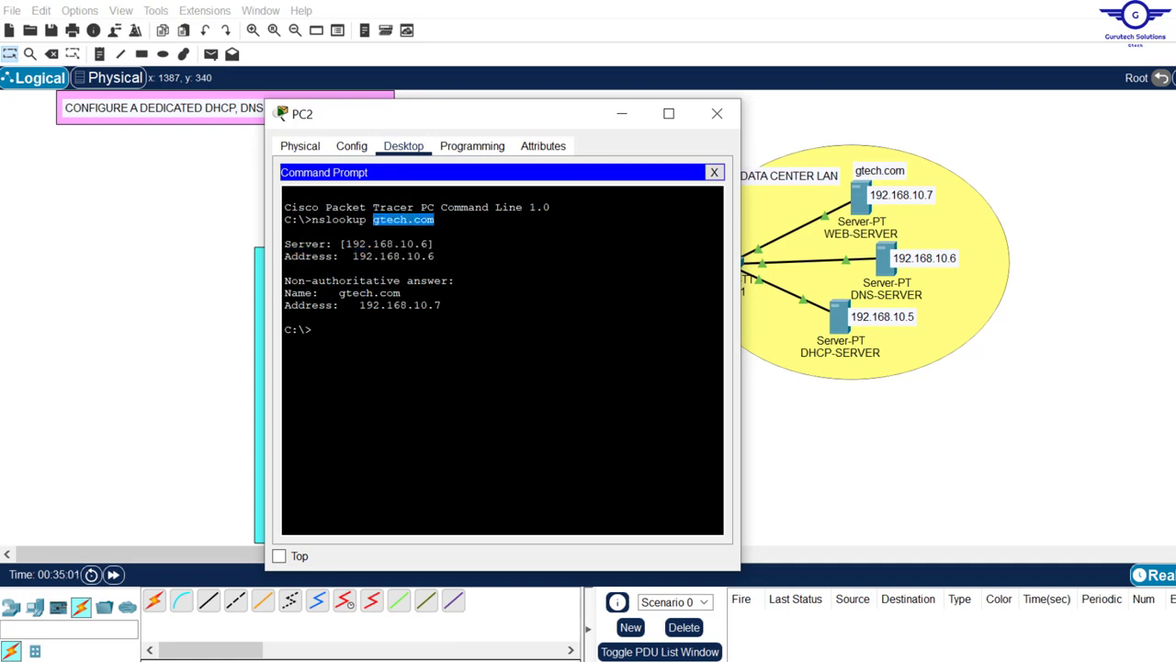
pyautogui.moveTo(442, 305); pyautogui.dragTo(282, 291)
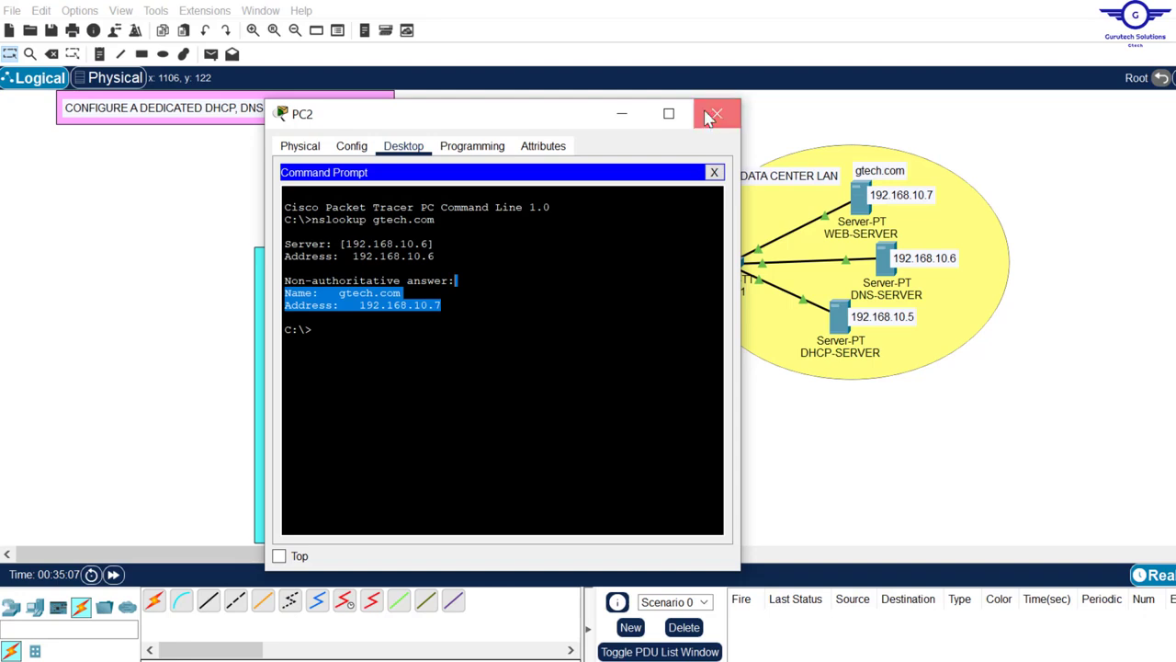
pyautogui.click(718, 116)
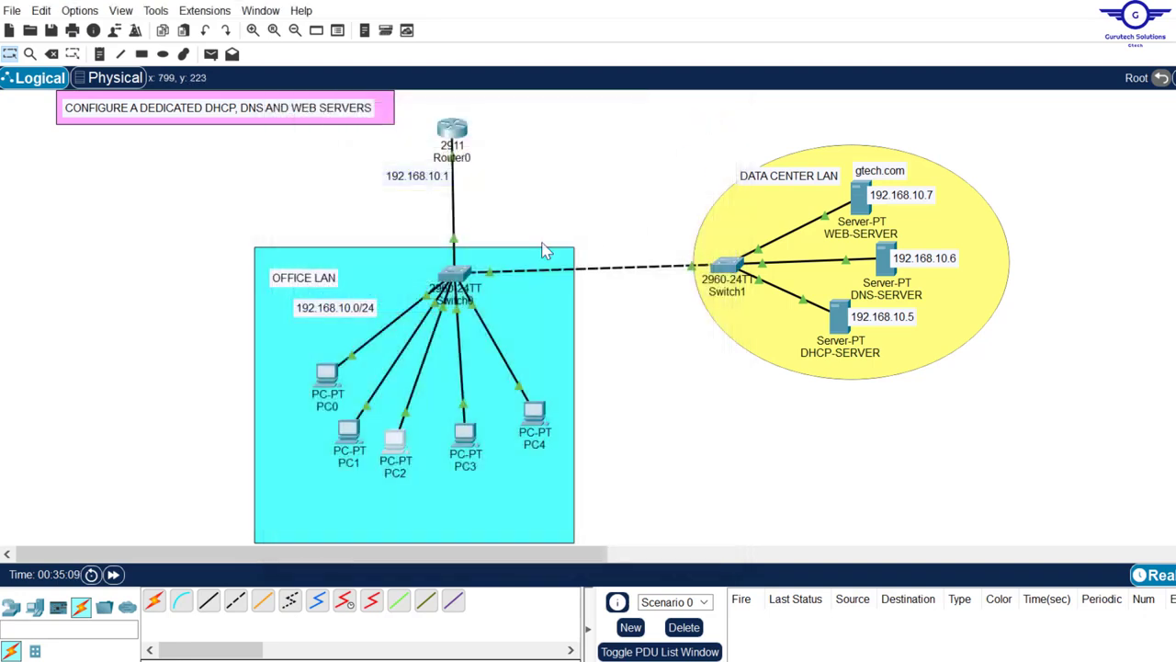